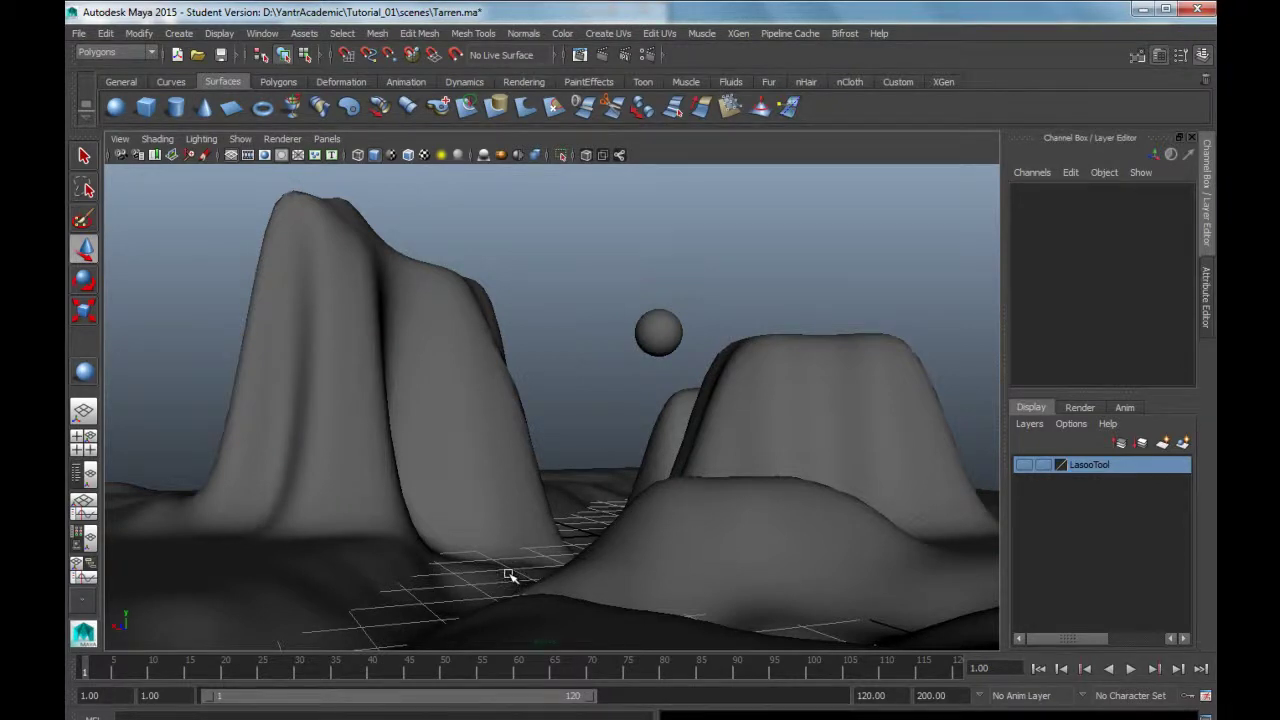
# - Make the Rotate tool active after briefly trying the Scale tool
pyautogui.moveTo(509, 571)
pyautogui.keyDown('alt'); pyautogui.mouseDown()
pyautogui.moveTo(537, 535)
pyautogui.moveTo(526, 574)
pyautogui.mouseUp(); pyautogui.keyUp('alt')
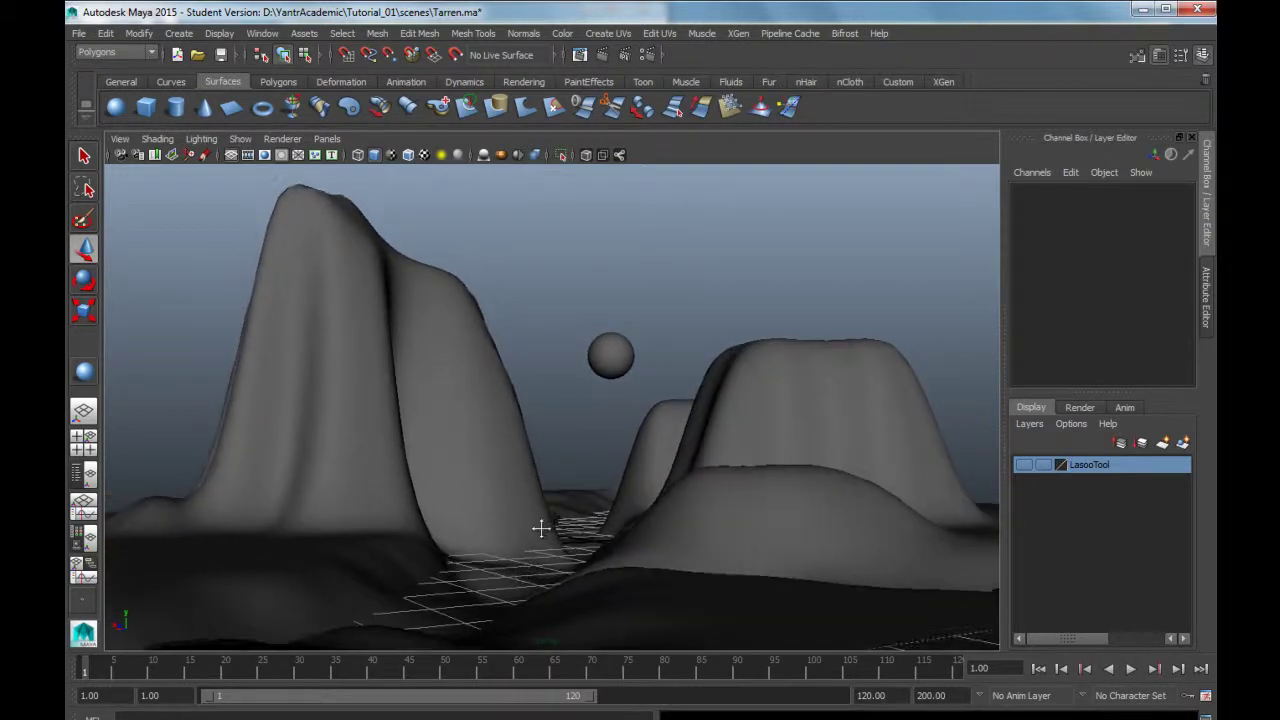
pyautogui.keyDown('alt'); pyautogui.moveTo(540, 526); pyautogui.dragTo(538, 530); pyautogui.keyUp('alt')
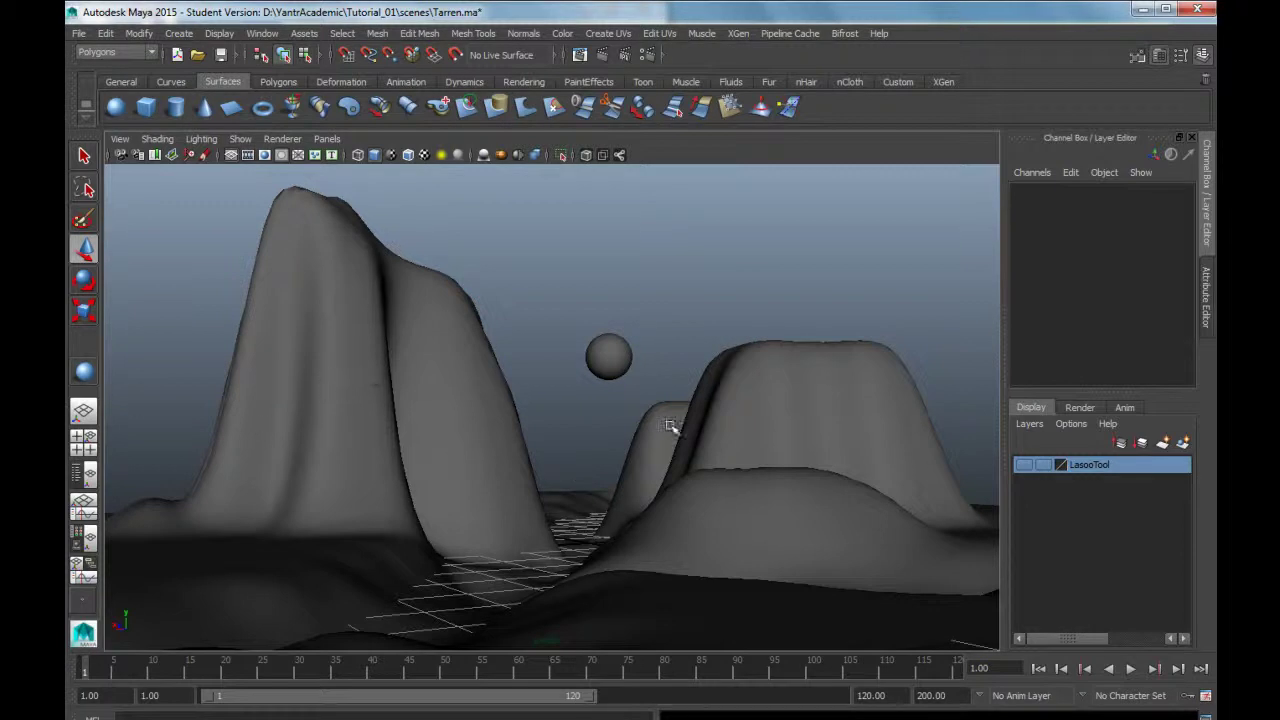
pyautogui.click(87, 284)
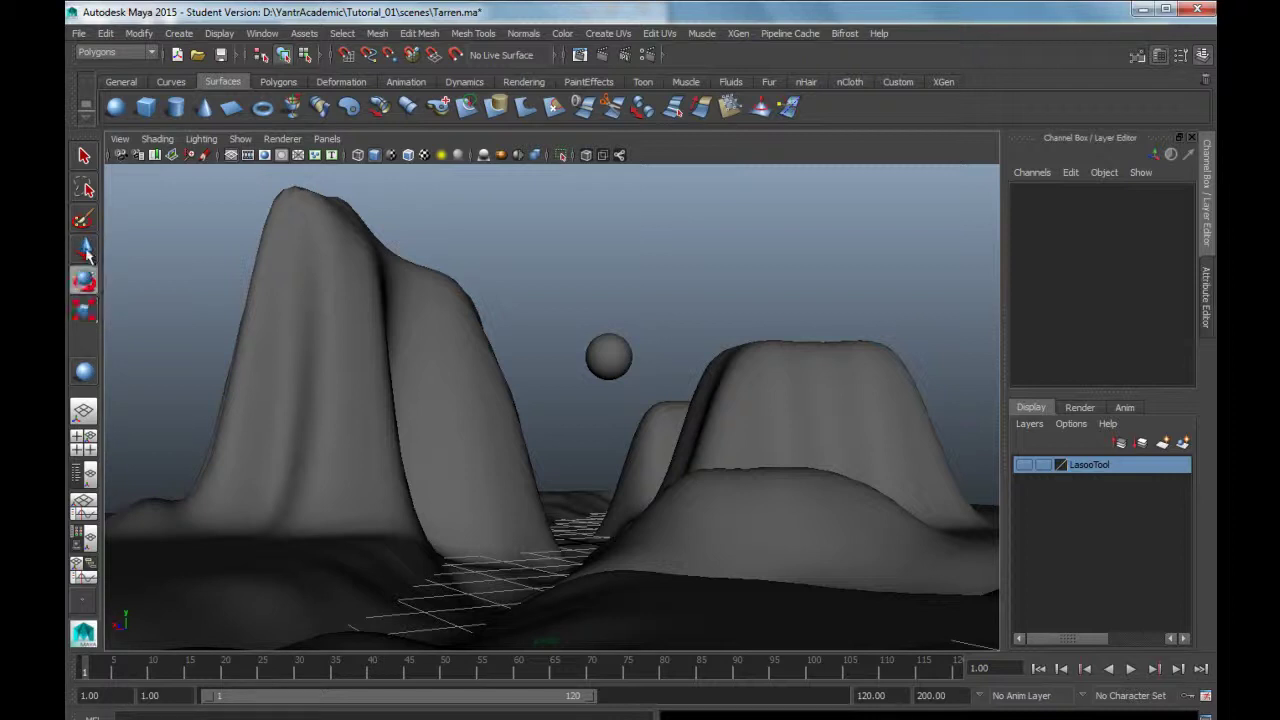
pyautogui.click(86, 310)
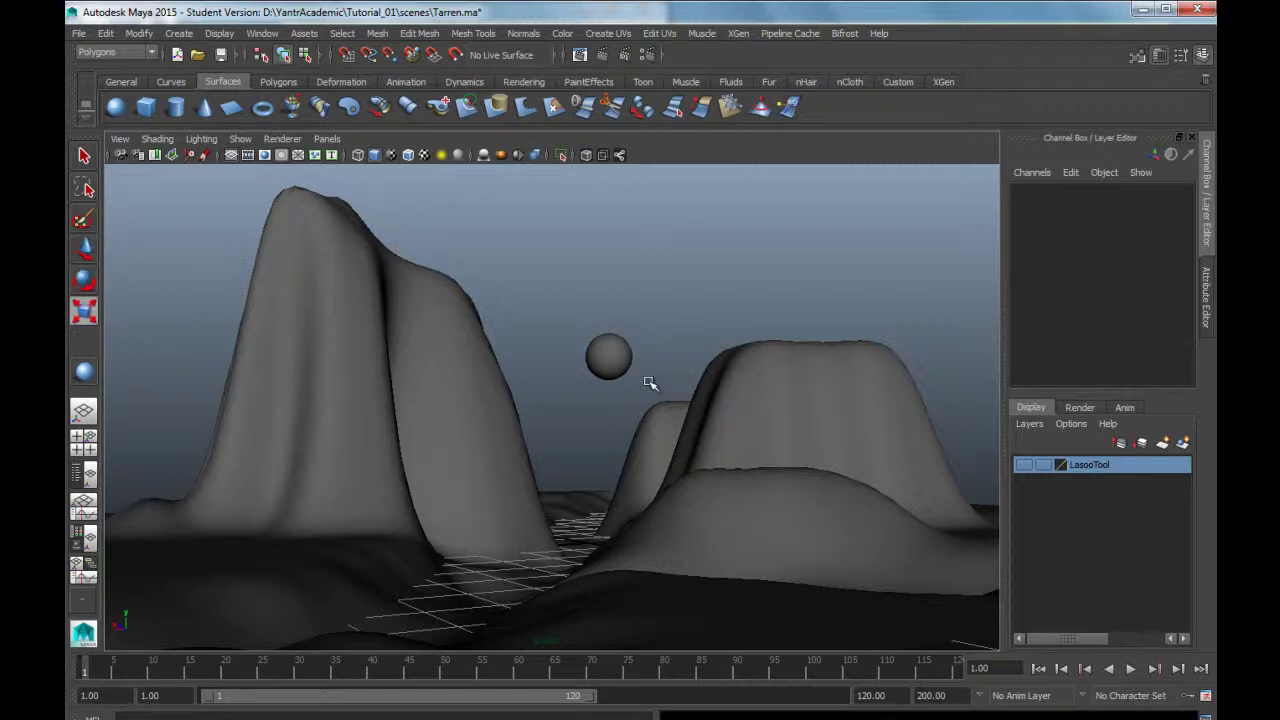
pyautogui.click(84, 281)
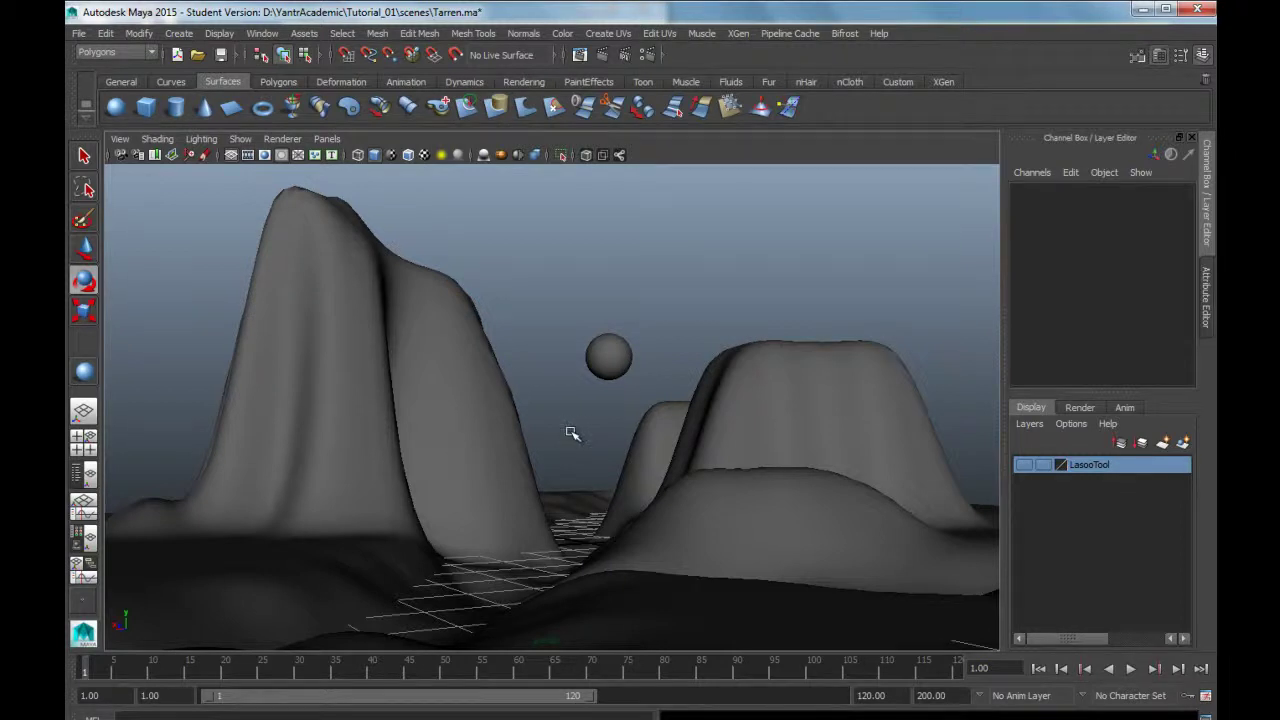
# - Zoom out and tumble to look down over the whole terrain, then select the floating sphere
pyautogui.scroll(-3, 571, 428)
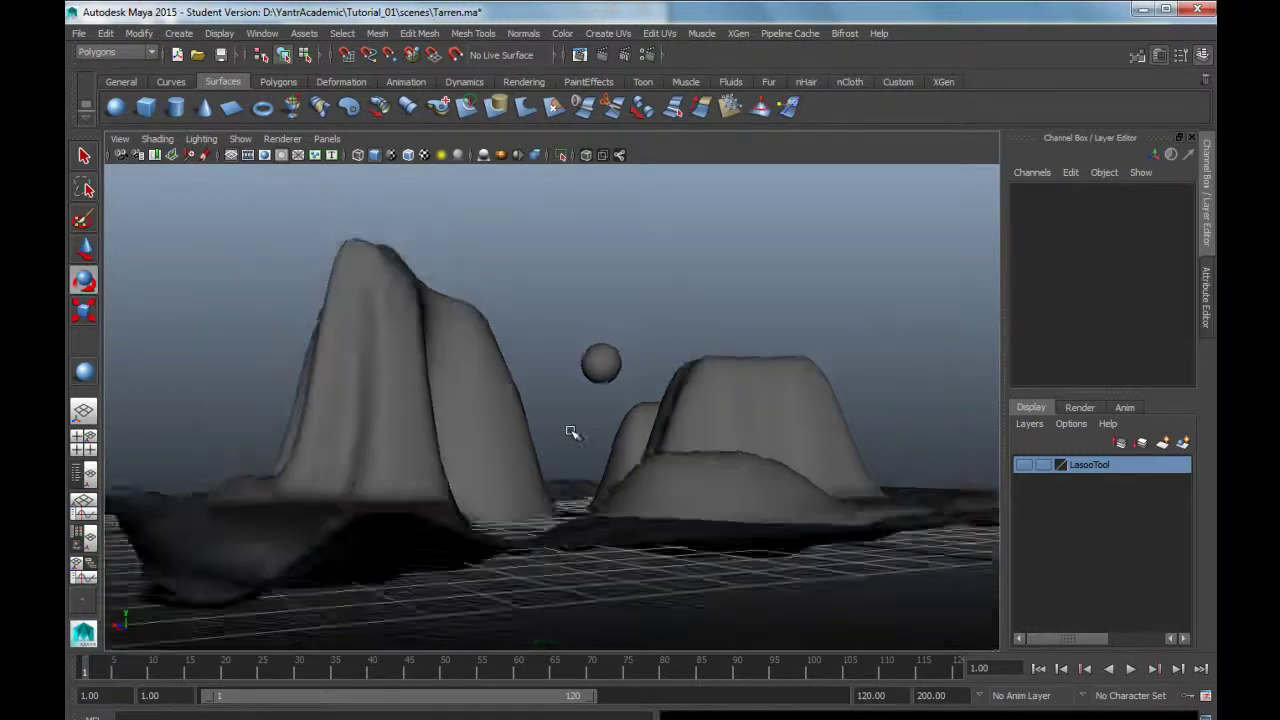
pyautogui.scroll(-3, 571, 428)
pyautogui.scroll(-2, 571, 428)
pyautogui.moveTo(600, 420)
pyautogui.keyDown('alt'); pyautogui.mouseDown()
pyautogui.moveTo(551, 451)
pyautogui.moveTo(591, 420)
pyautogui.moveTo(580, 483)
pyautogui.moveTo(611, 497)
pyautogui.moveTo(629, 480)
pyautogui.moveTo(634, 510)
pyautogui.moveTo(606, 517)
pyautogui.moveTo(623, 491)
pyautogui.moveTo(600, 523)
pyautogui.moveTo(629, 491)
pyautogui.moveTo(616, 527)
pyautogui.mouseUp(); pyautogui.keyUp('alt')
pyautogui.scroll(-3, 580, 483)
pyautogui.scroll(2, 634, 510)
pyautogui.scroll(2, 603, 491)
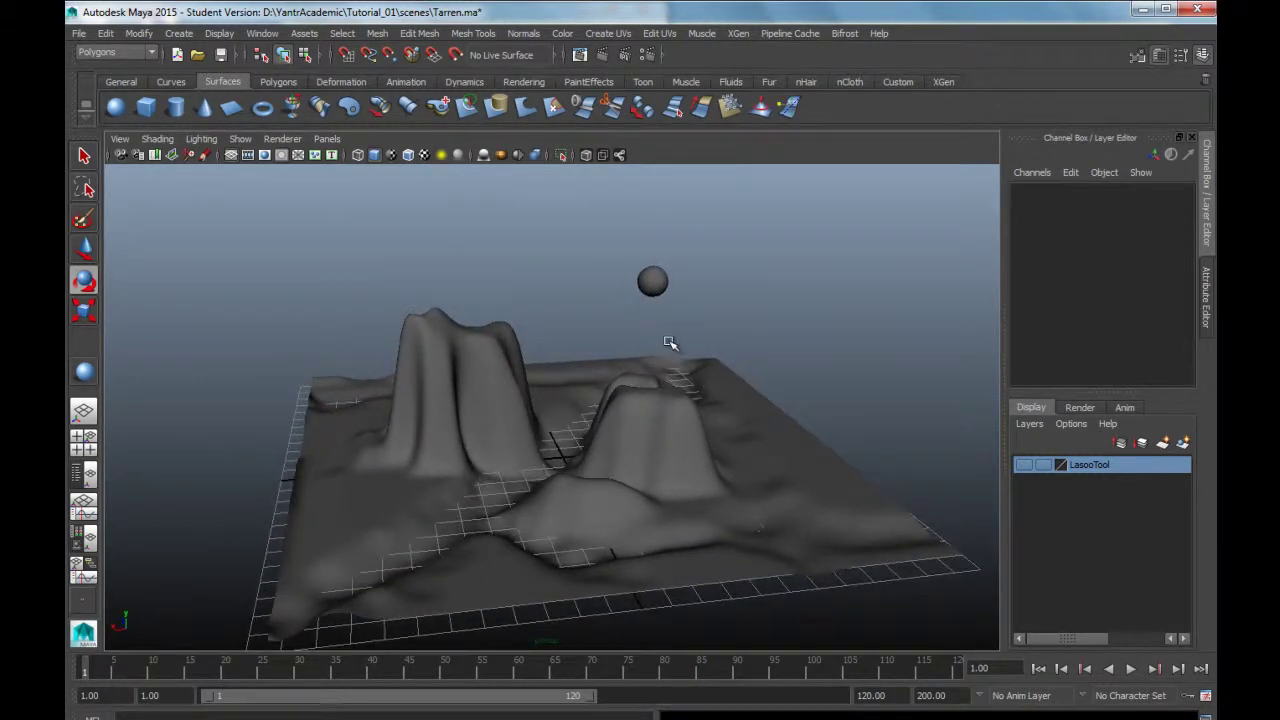
pyautogui.keyDown('alt'); pyautogui.moveTo(656, 459); pyautogui.dragTo(643, 486); pyautogui.keyUp('alt')
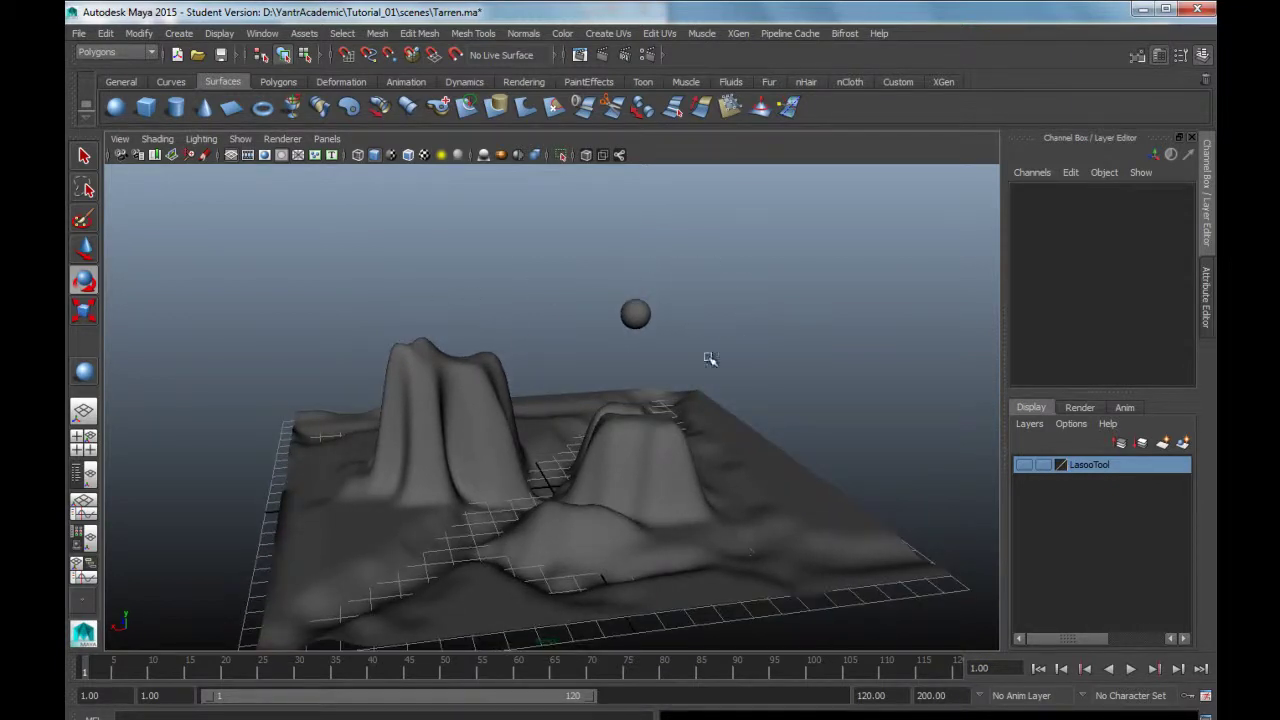
pyautogui.keyDown('alt'); pyautogui.moveTo(588, 428); pyautogui.dragTo(591, 343); pyautogui.keyUp('alt')
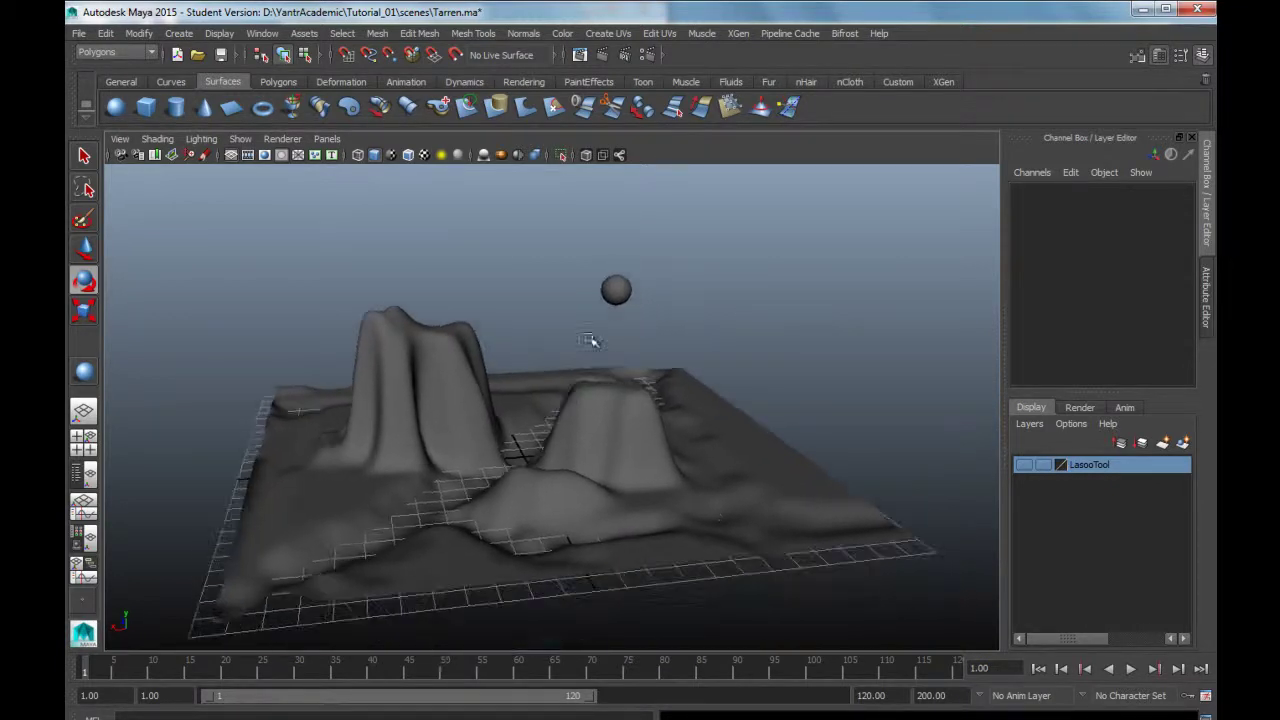
pyautogui.click(616, 290)
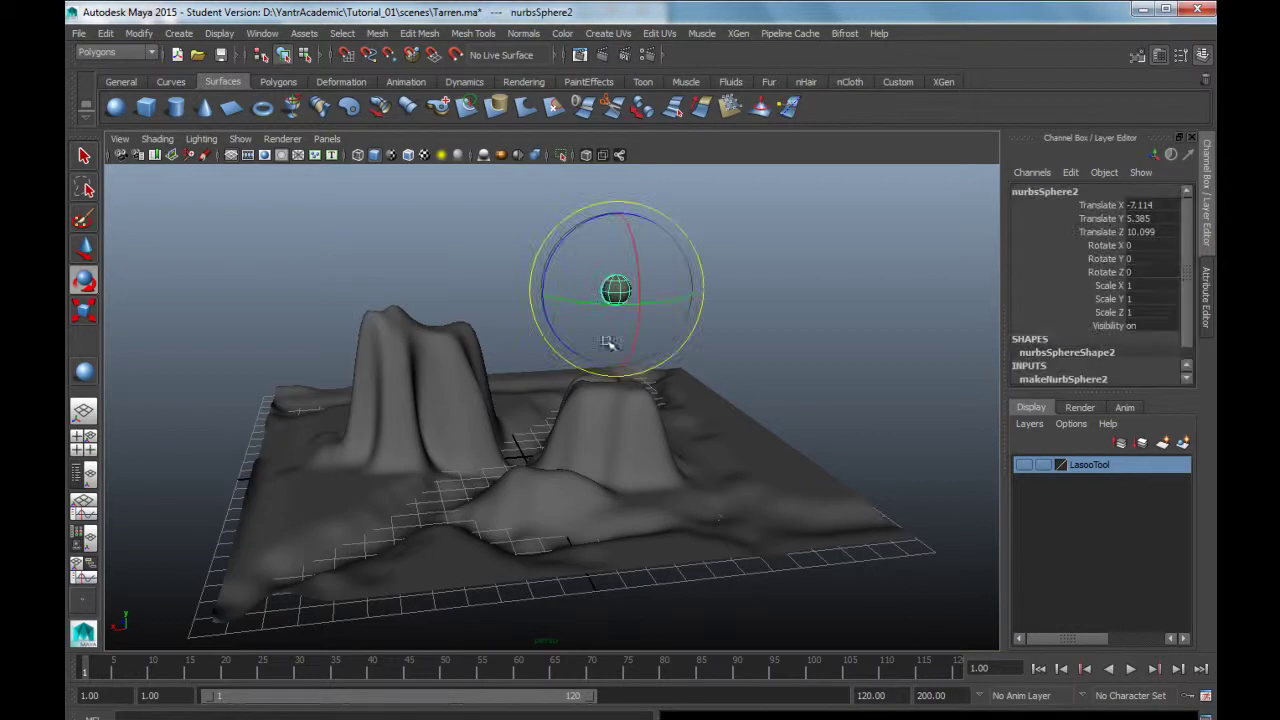
# - Select the terrain surface nurbsPlane1 instead of the sphere and put the rotate manipulator on it
pyautogui.click(605, 508)
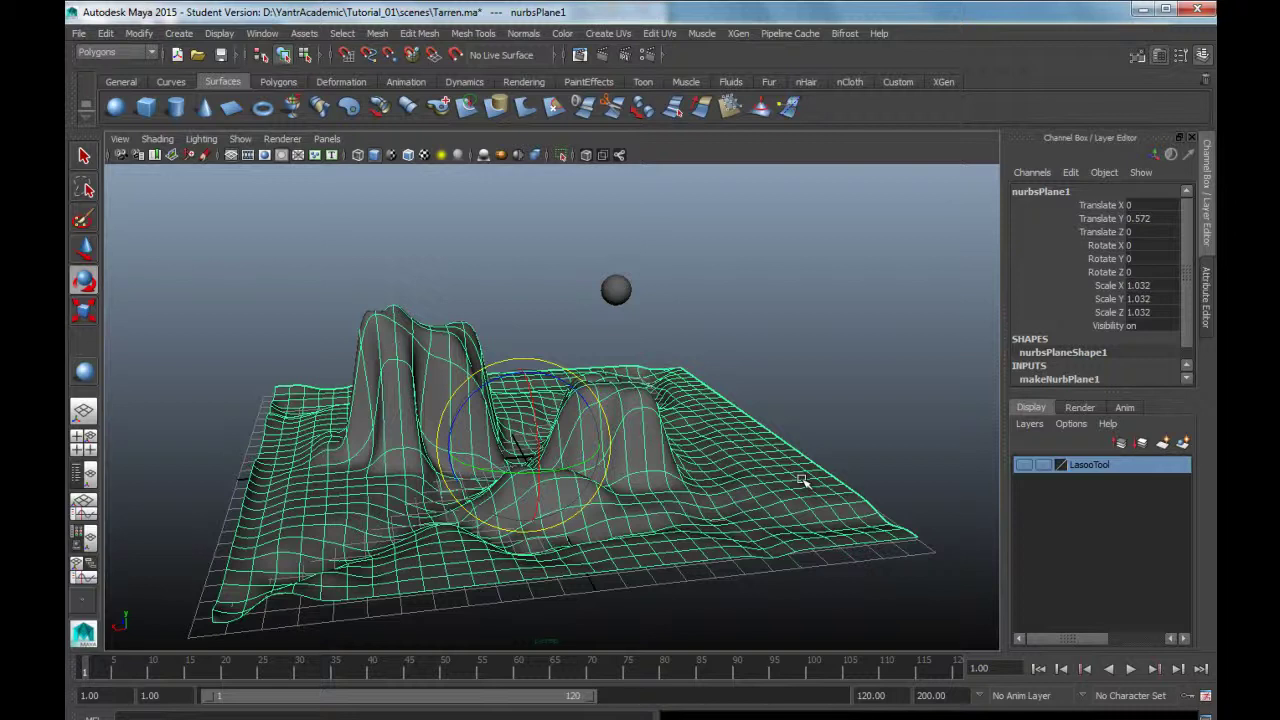
pyautogui.click(780, 392)
pyautogui.click(645, 465)
pyautogui.click(88, 284)
pyautogui.moveTo(538, 496); pyautogui.dragTo(502, 454)
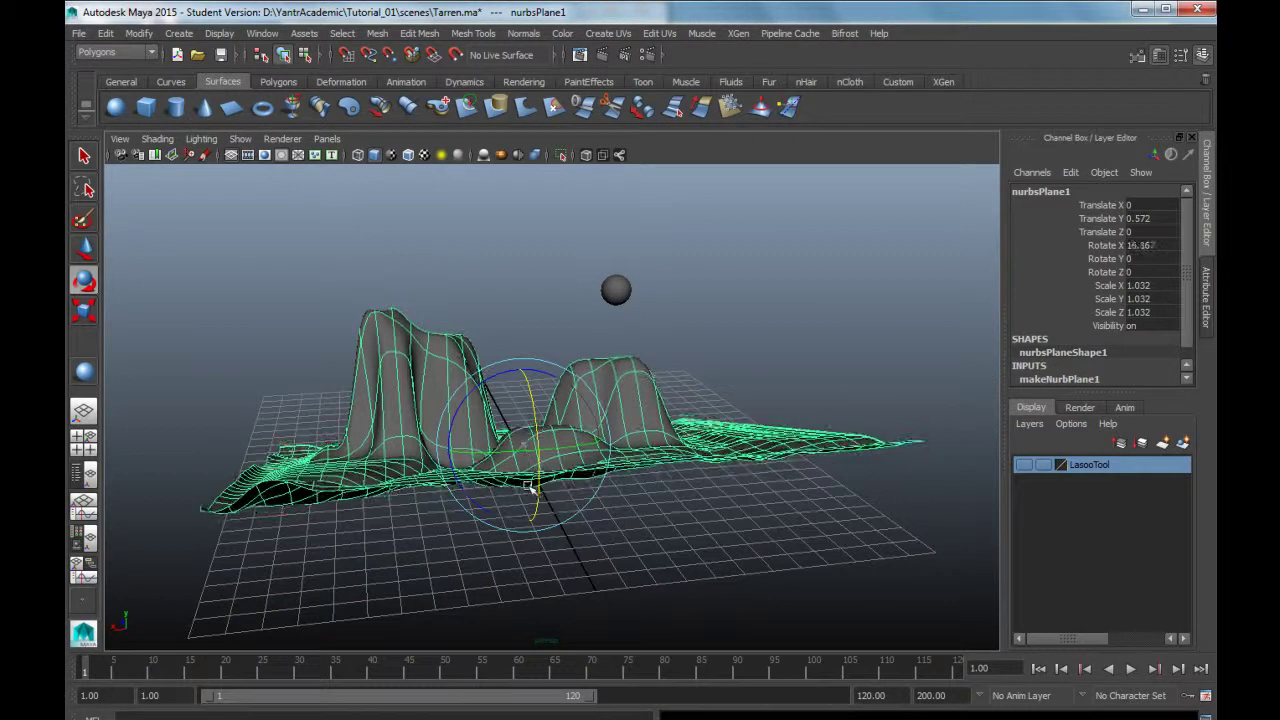
pyautogui.moveTo(466, 436); pyautogui.dragTo(524, 475)
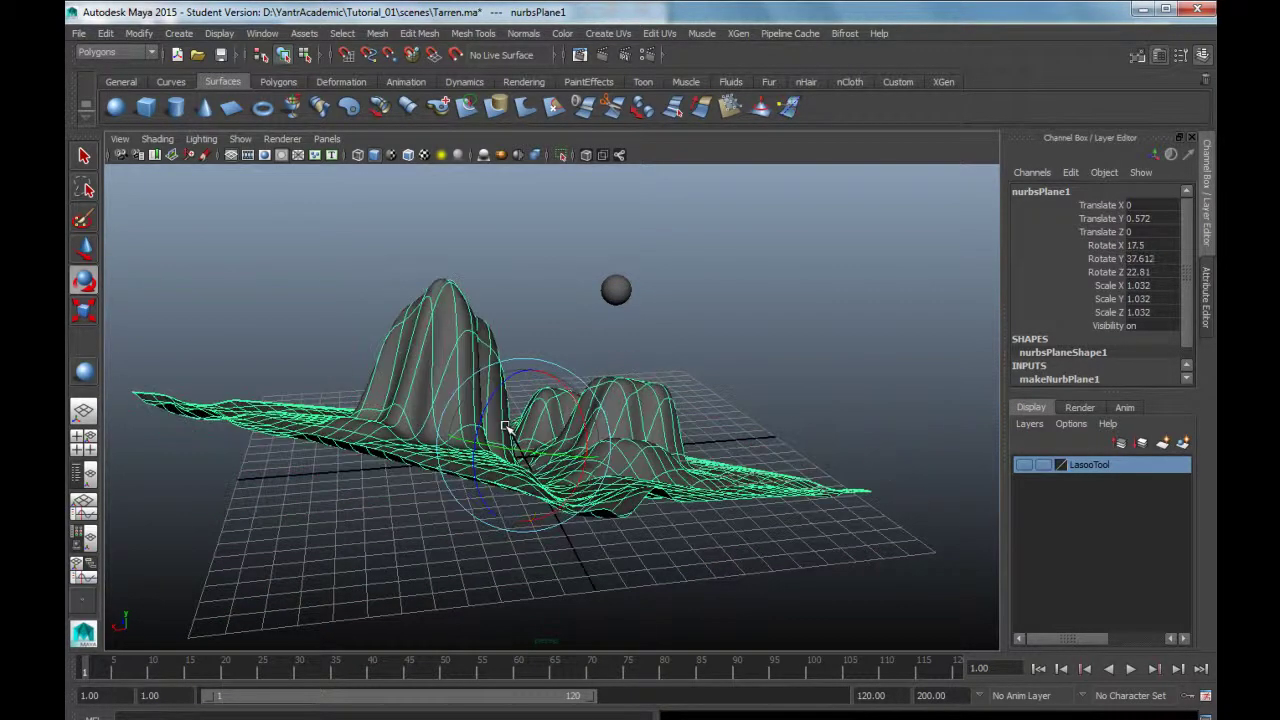
pyautogui.hotkey('ctrl', 'z')
pyautogui.hotkey('ctrl', 'z')
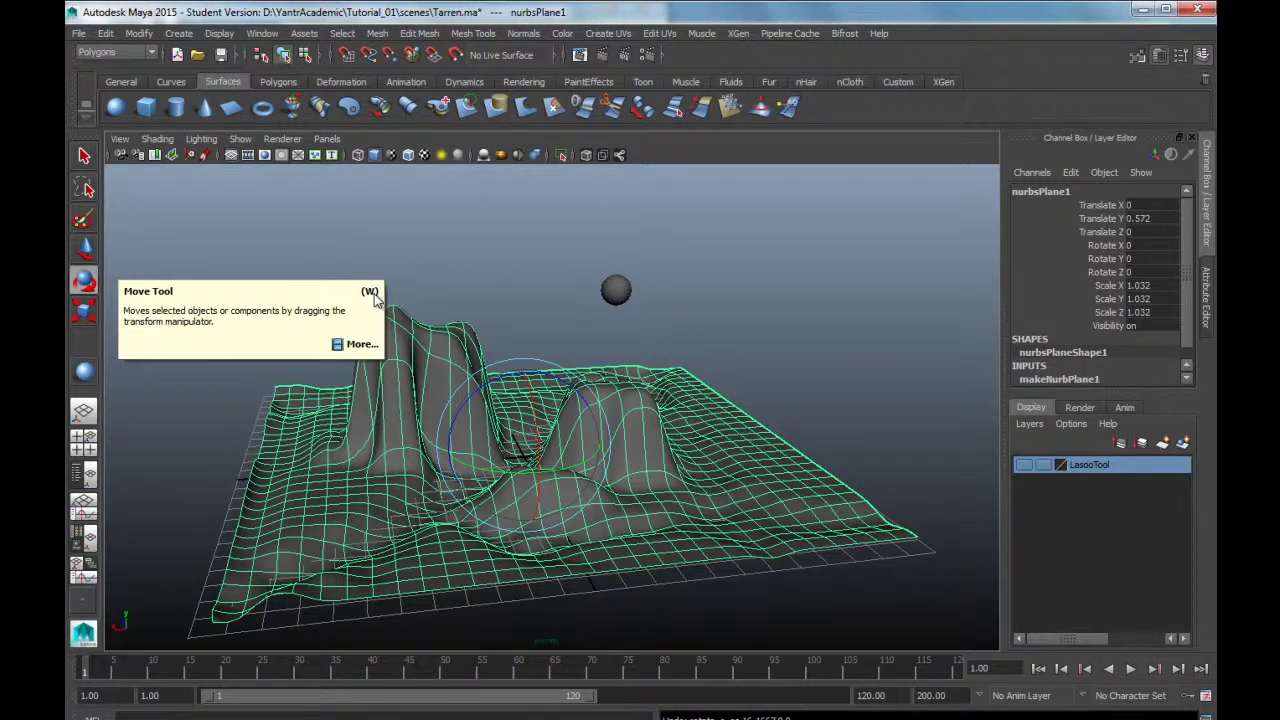
pyautogui.click(87, 255)
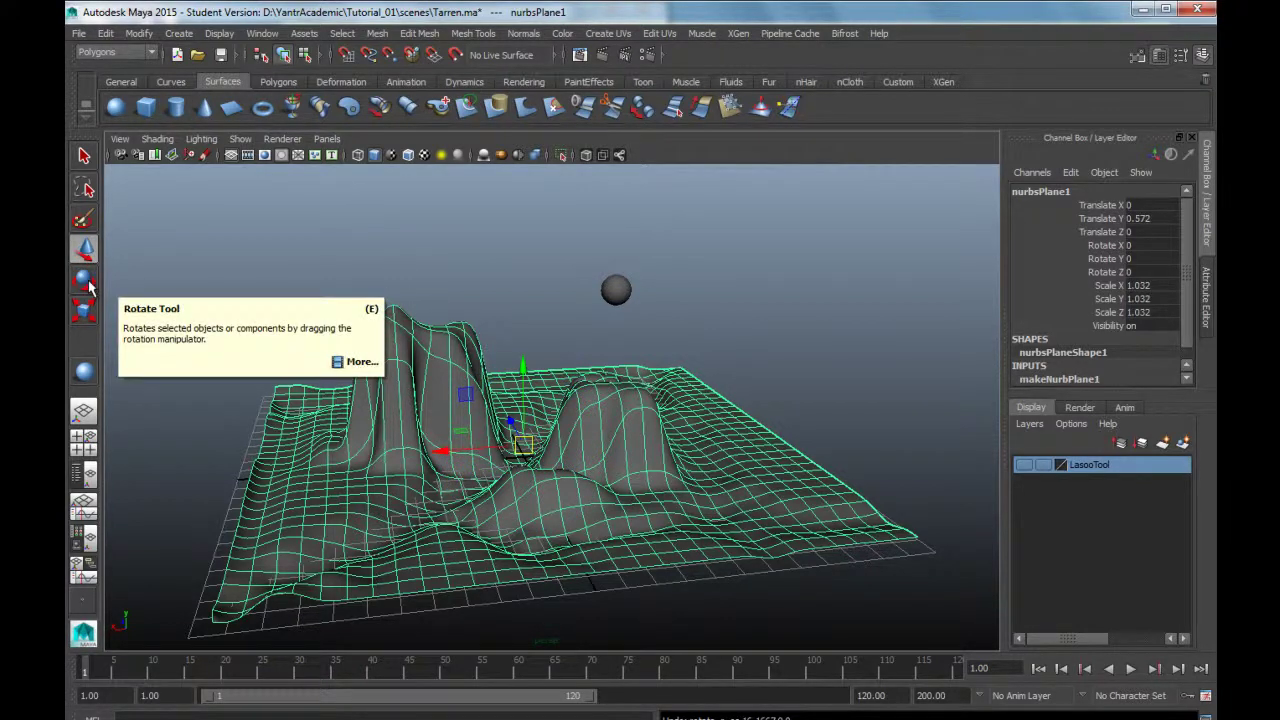
pyautogui.click(88, 281)
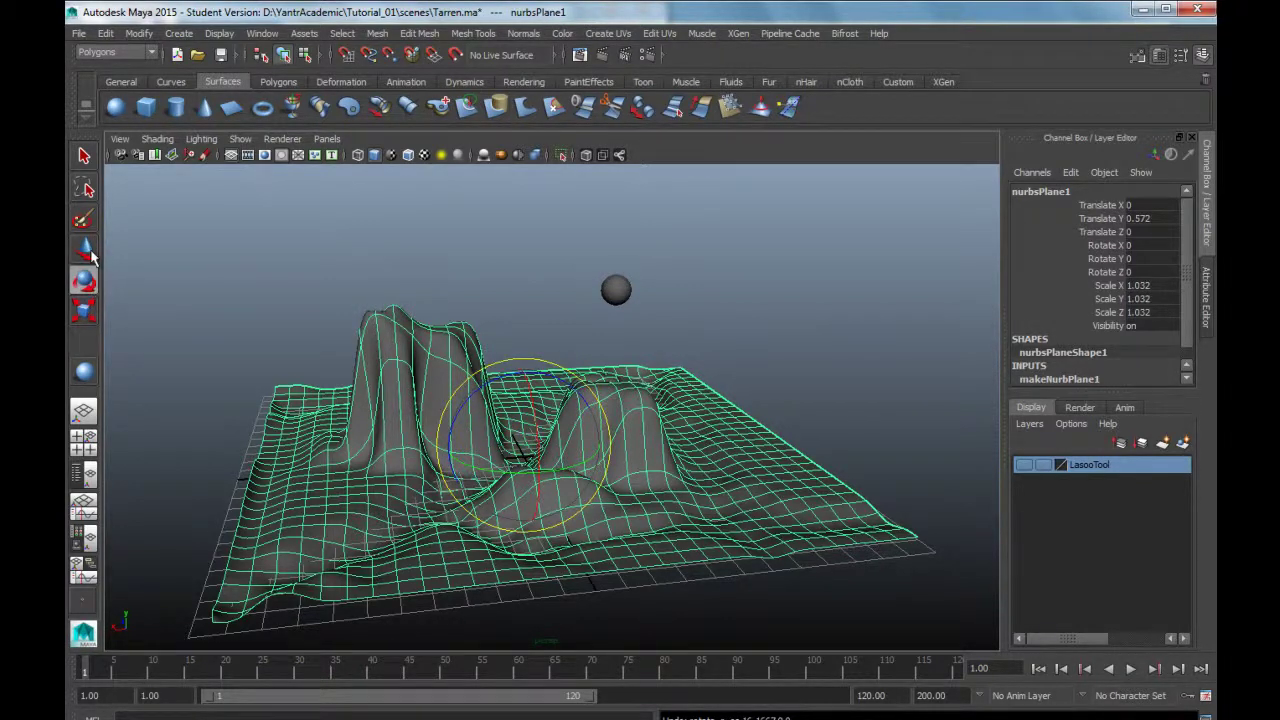
pyautogui.click(87, 252)
pyautogui.click(90, 288)
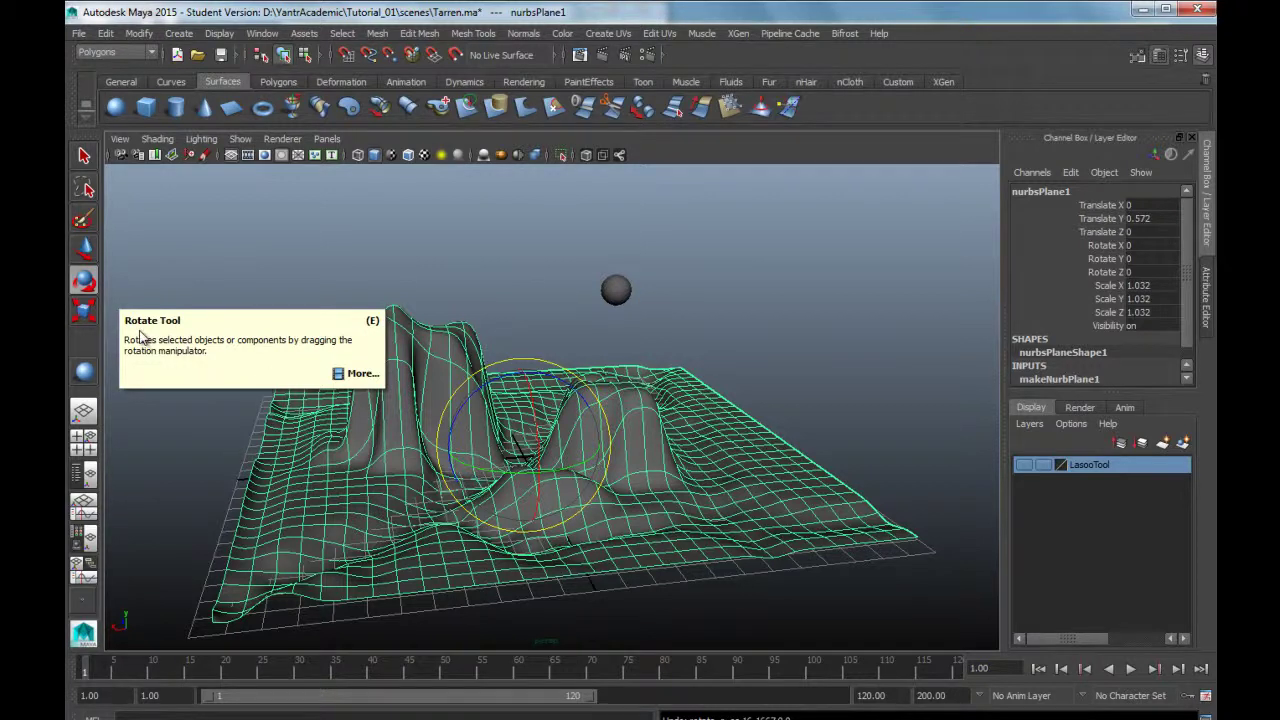
pyautogui.click(362, 374)
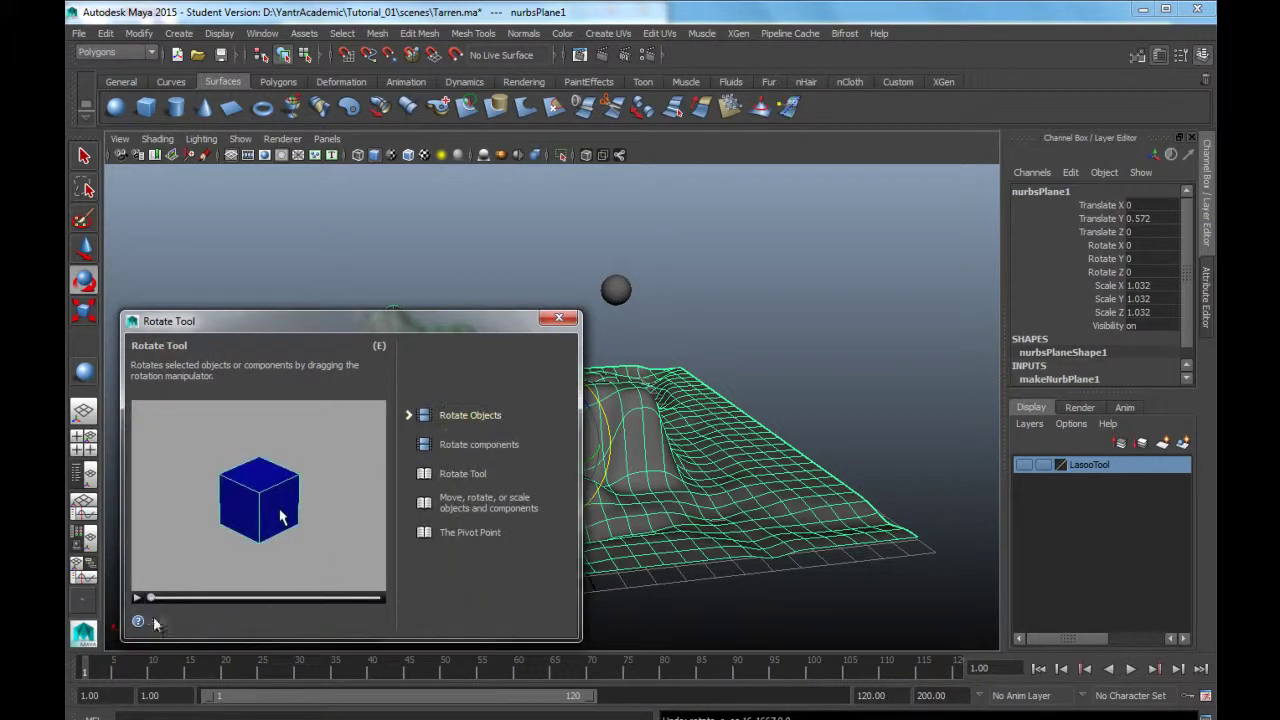
pyautogui.click(140, 600)
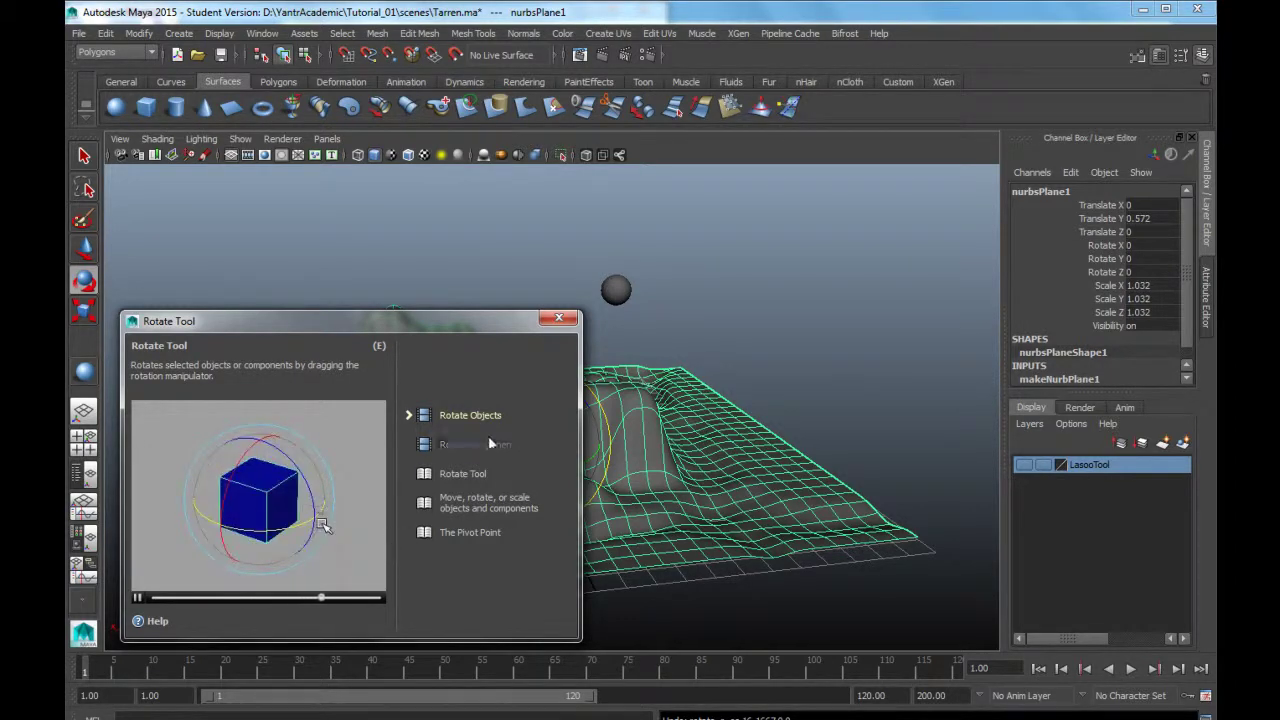
pyautogui.click(559, 318)
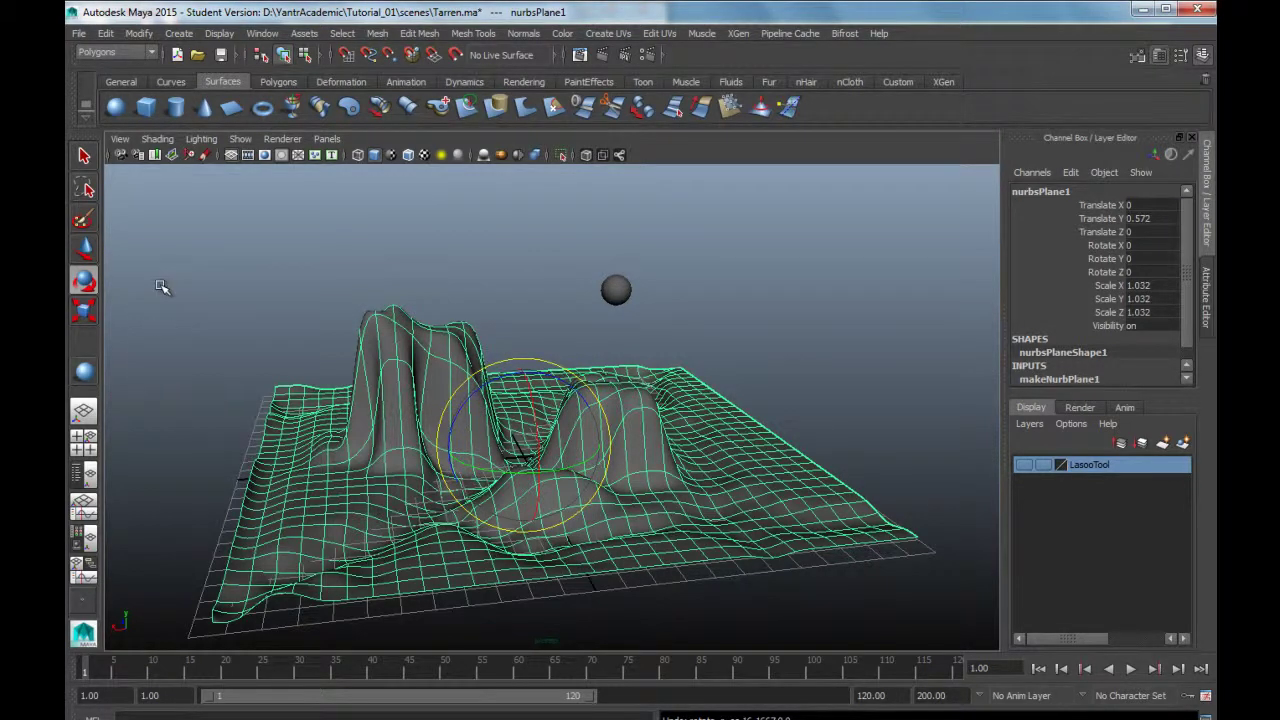
# - Activate the Move tool with W and view its help page and demo before closing it
pyautogui.press('w')
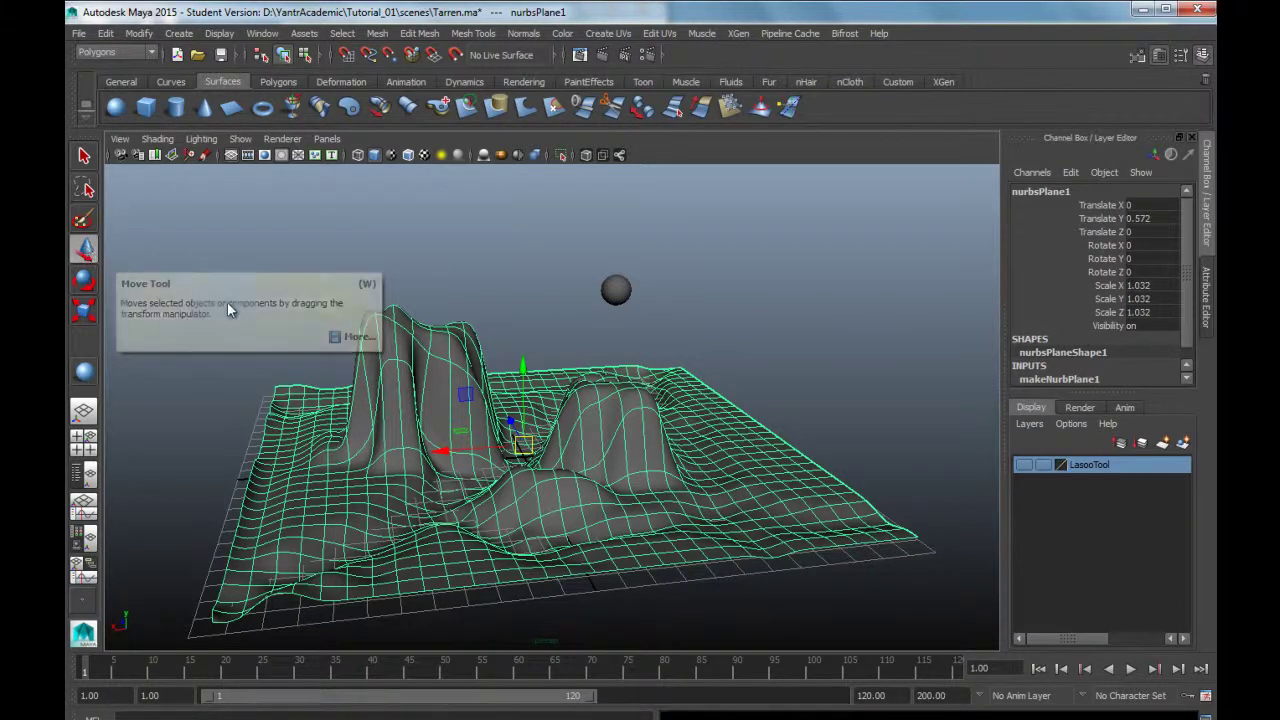
pyautogui.moveTo(84, 250)
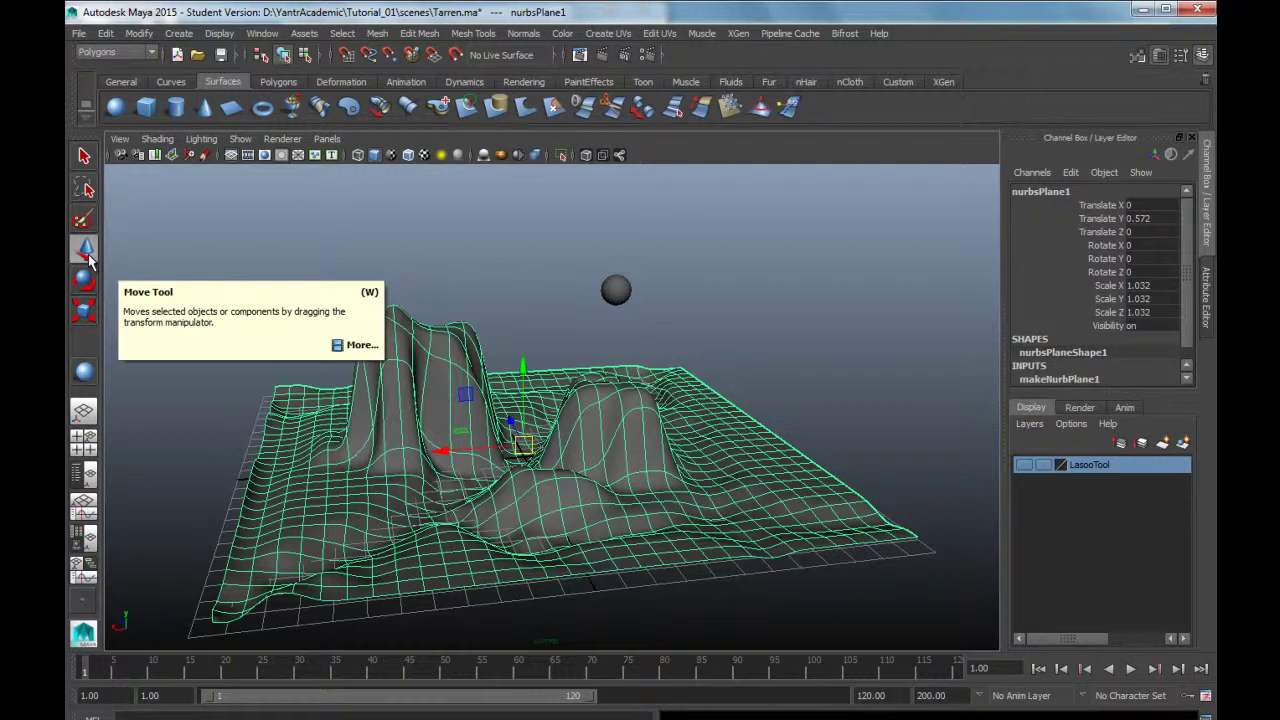
pyautogui.click(88, 258)
pyautogui.click(361, 346)
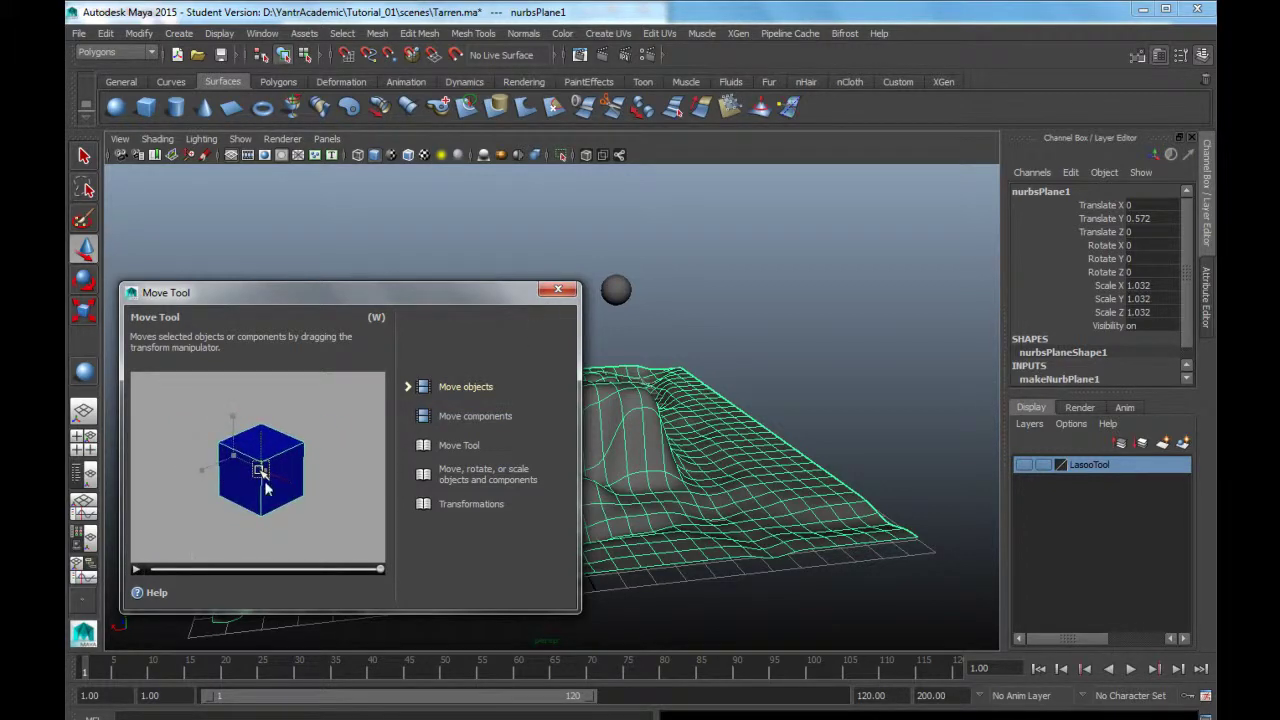
pyautogui.click(575, 291)
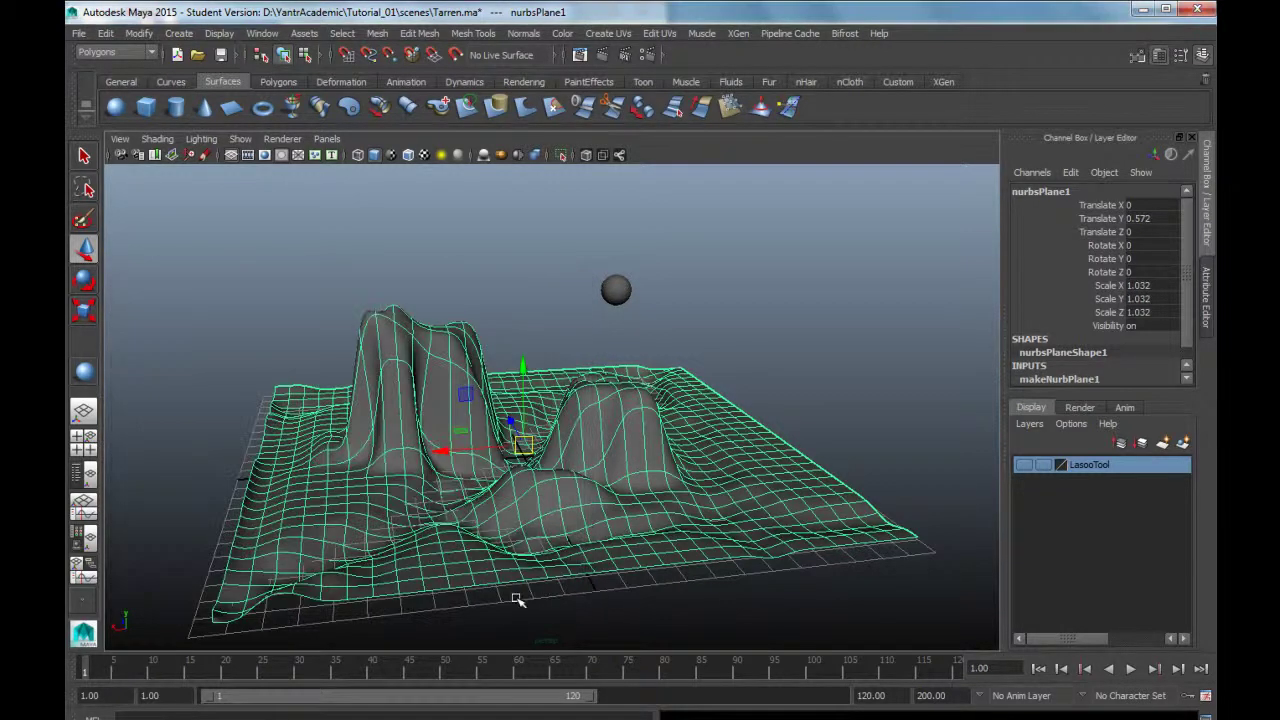
# - Frame the sphere from a low angle, test-slide it along X to -4.098, then undo
pyautogui.click(714, 334)
pyautogui.moveTo(711, 339)
pyautogui.keyDown('alt'); pyautogui.mouseDown()
pyautogui.moveTo(563, 422)
pyautogui.moveTo(574, 477)
pyautogui.moveTo(563, 491)
pyautogui.moveTo(557, 449)
pyautogui.moveTo(556, 492)
pyautogui.mouseUp(); pyautogui.keyUp('alt')
pyautogui.moveTo(556, 492)
pyautogui.keyDown('alt'); pyautogui.mouseDown(button='middle')
pyautogui.moveTo(669, 323)
pyautogui.moveTo(563, 503)
pyautogui.moveTo(562, 463)
pyautogui.mouseUp(button='middle'); pyautogui.keyUp('alt')
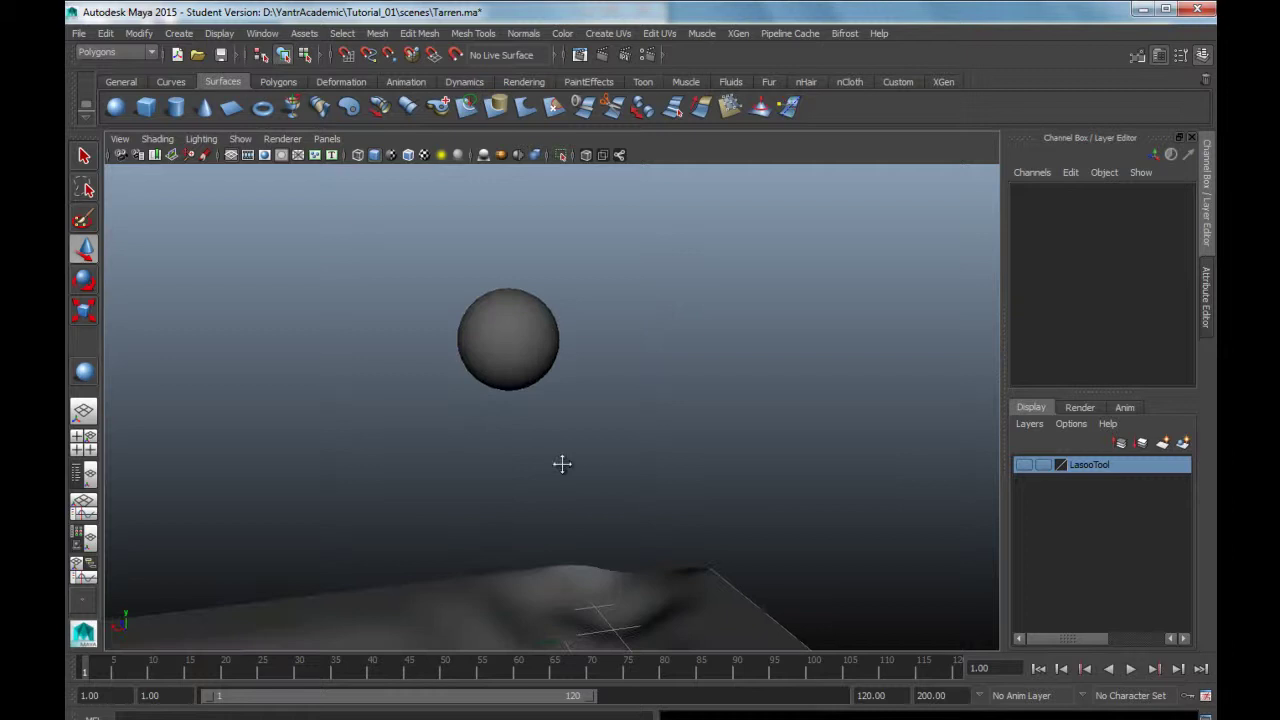
pyautogui.click(514, 389)
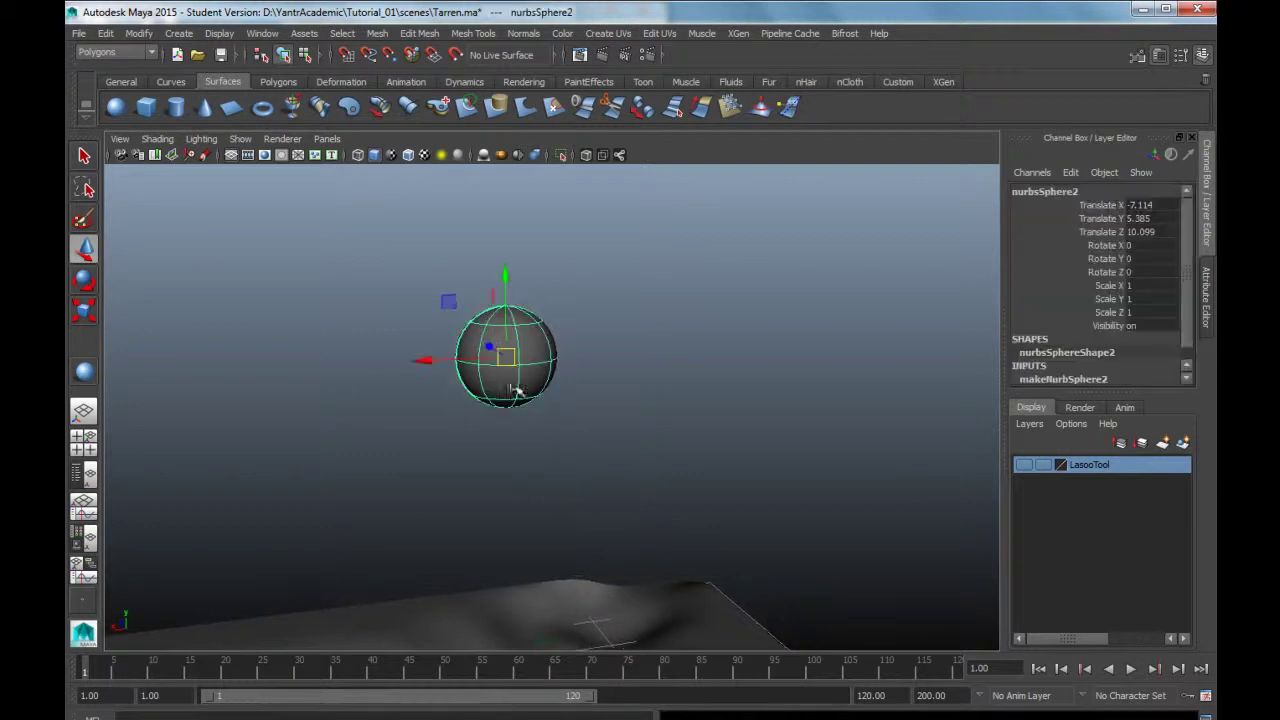
pyautogui.click(425, 367)
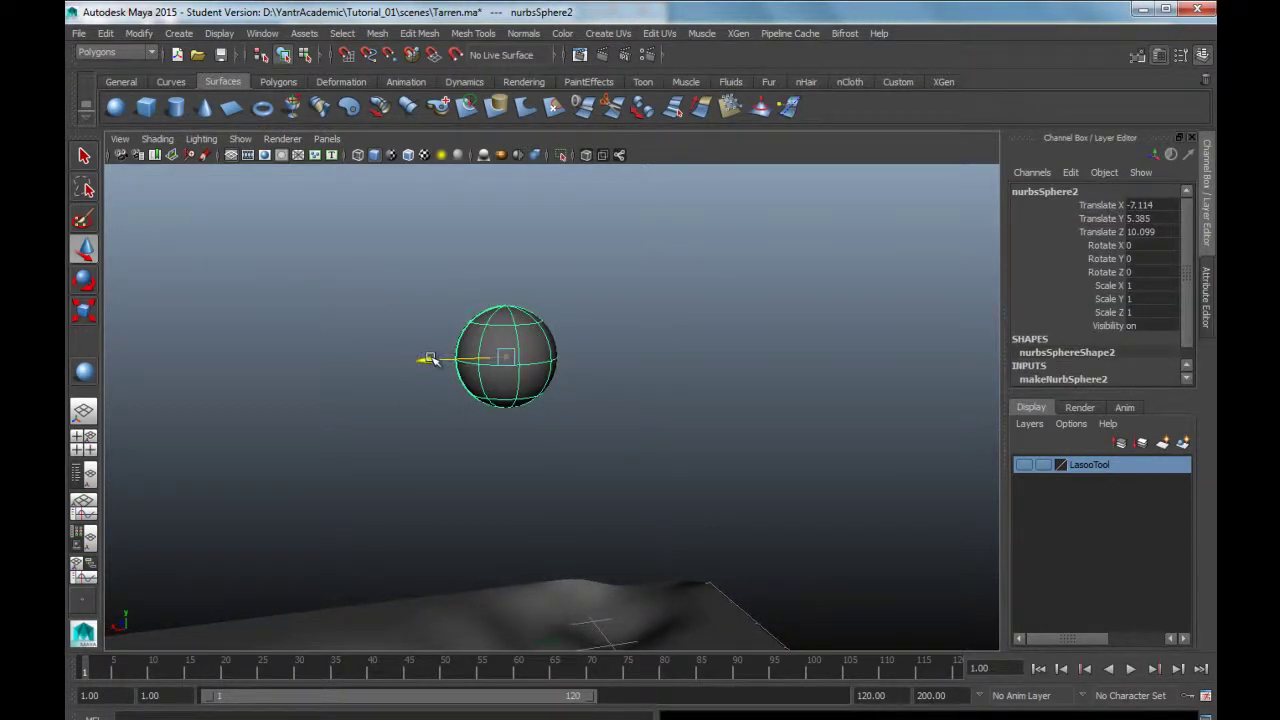
pyautogui.moveTo(428, 365); pyautogui.dragTo(260, 445)
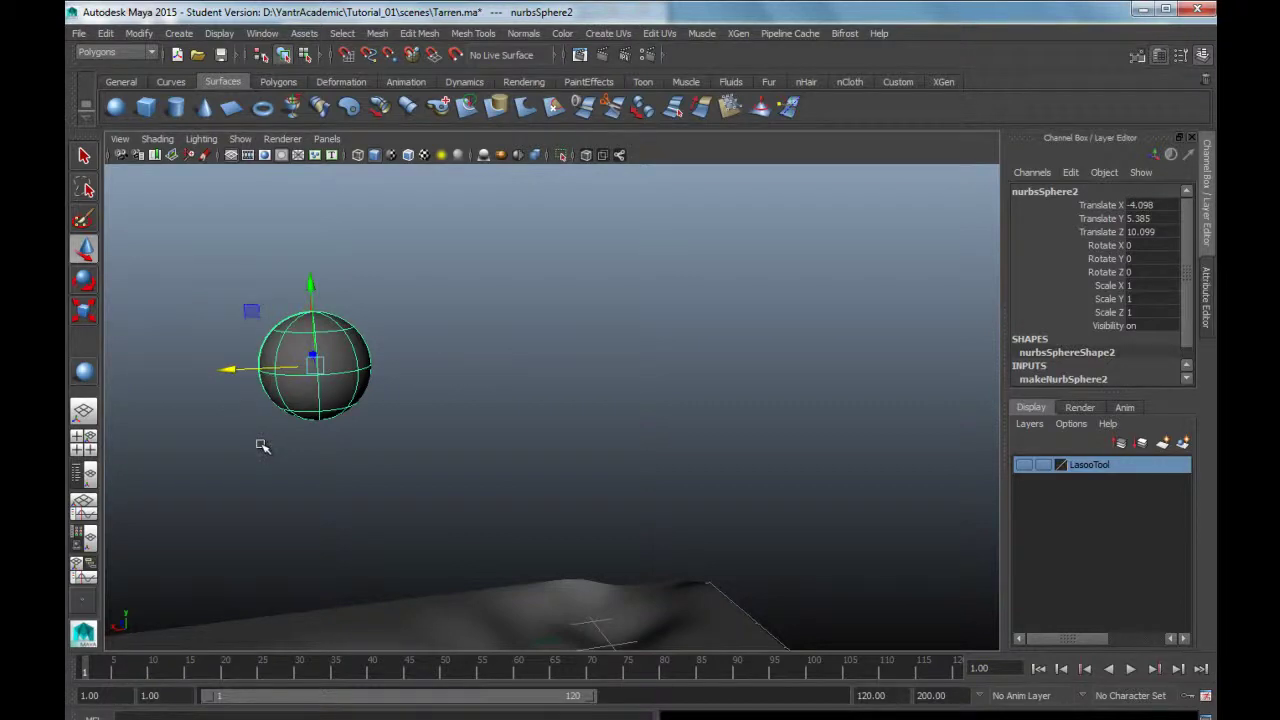
pyautogui.hotkey('ctrl', 'z')
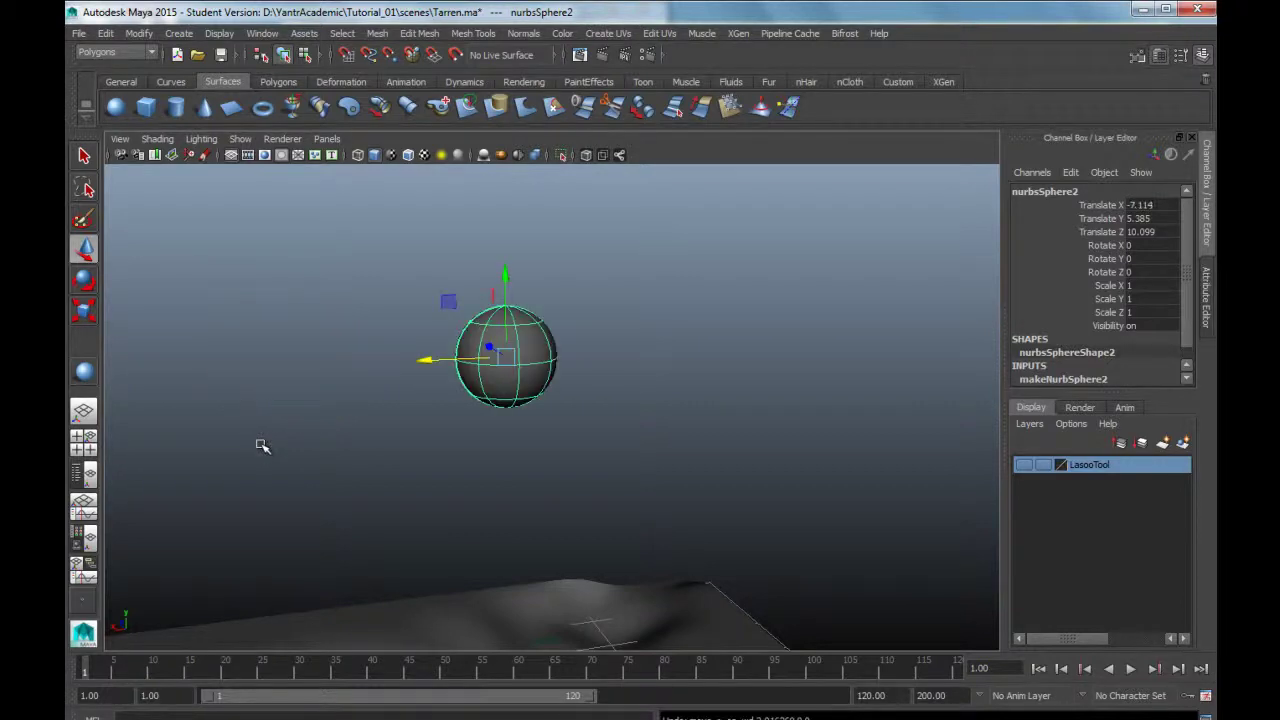
# - Drag the sphere back to Translate -7.114, 5.385, 14.279 and orbit to view from above
pyautogui.moveTo(489, 349)
pyautogui.mouseDown()
pyautogui.moveTo(433, 320)
pyautogui.moveTo(515, 395)
pyautogui.moveTo(425, 330)
pyautogui.mouseUp()
pyautogui.moveTo(455, 260)
pyautogui.mouseDown()
pyautogui.moveTo(466, 437)
pyautogui.moveTo(450, 150)
pyautogui.moveTo(443, 290)
pyautogui.moveTo(443, 266)
pyautogui.mouseUp()
pyautogui.moveTo(543, 463)
pyautogui.keyDown('alt'); pyautogui.mouseDown()
pyautogui.moveTo(491, 483)
pyautogui.moveTo(537, 374)
pyautogui.moveTo(540, 457)
pyautogui.moveTo(505, 459)
pyautogui.mouseUp(); pyautogui.keyUp('alt')
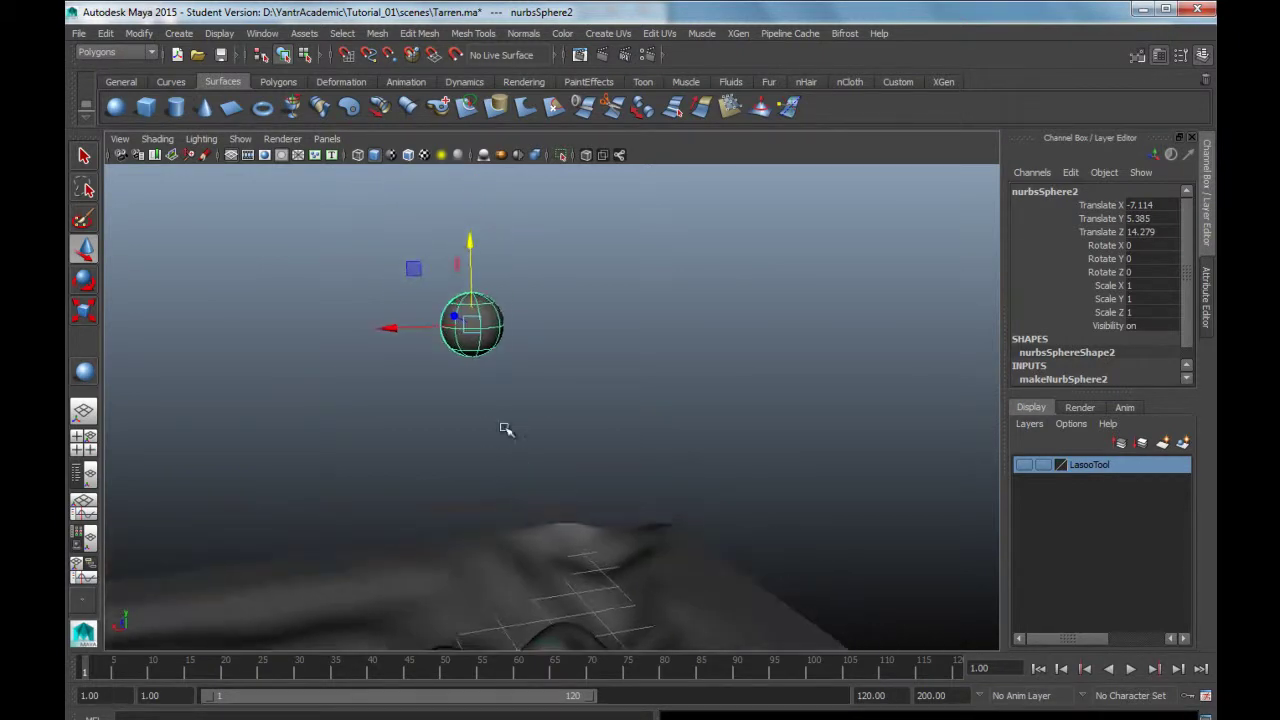
pyautogui.moveTo(472, 325)
pyautogui.mouseDown()
pyautogui.moveTo(651, 349)
pyautogui.moveTo(180, 525)
pyautogui.moveTo(431, 600)
pyautogui.moveTo(583, 390)
pyautogui.moveTo(508, 377)
pyautogui.moveTo(471, 323)
pyautogui.mouseUp()
pyautogui.moveTo(570, 388)
pyautogui.keyDown('alt'); pyautogui.mouseDown()
pyautogui.moveTo(603, 331)
pyautogui.moveTo(580, 449)
pyautogui.moveTo(583, 539)
pyautogui.mouseUp(); pyautogui.keyUp('alt')
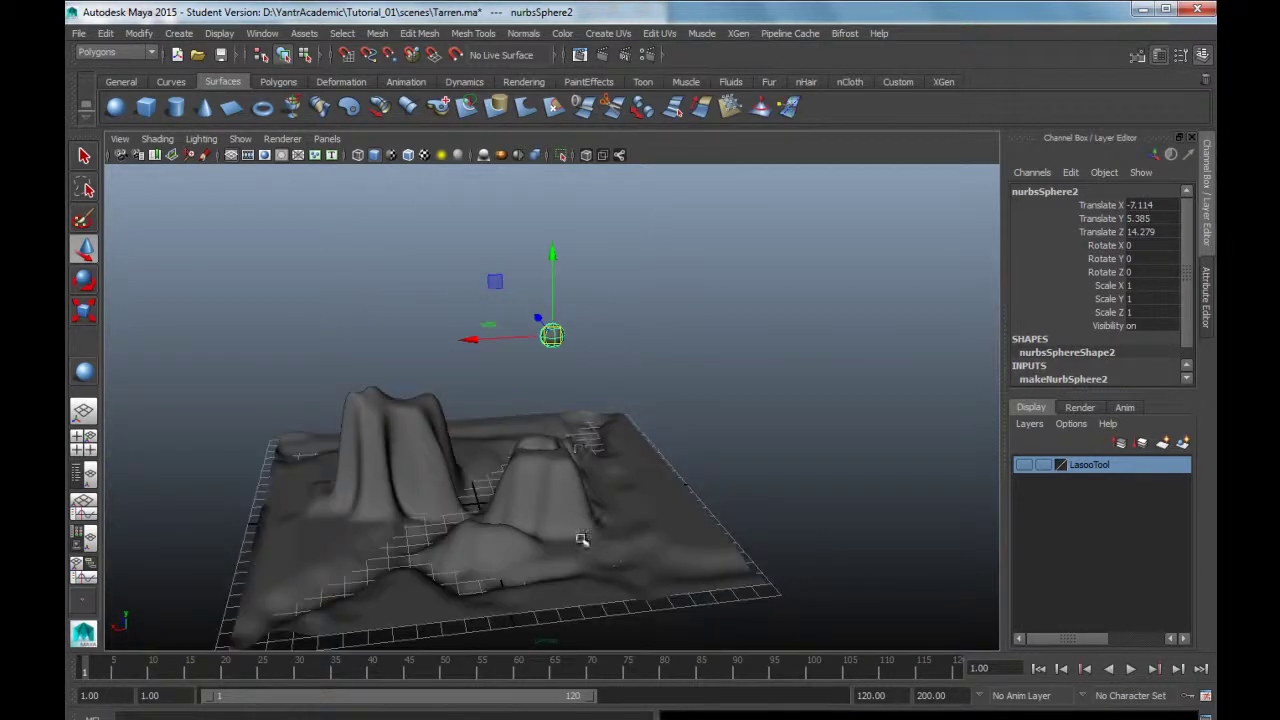
pyautogui.click(543, 492)
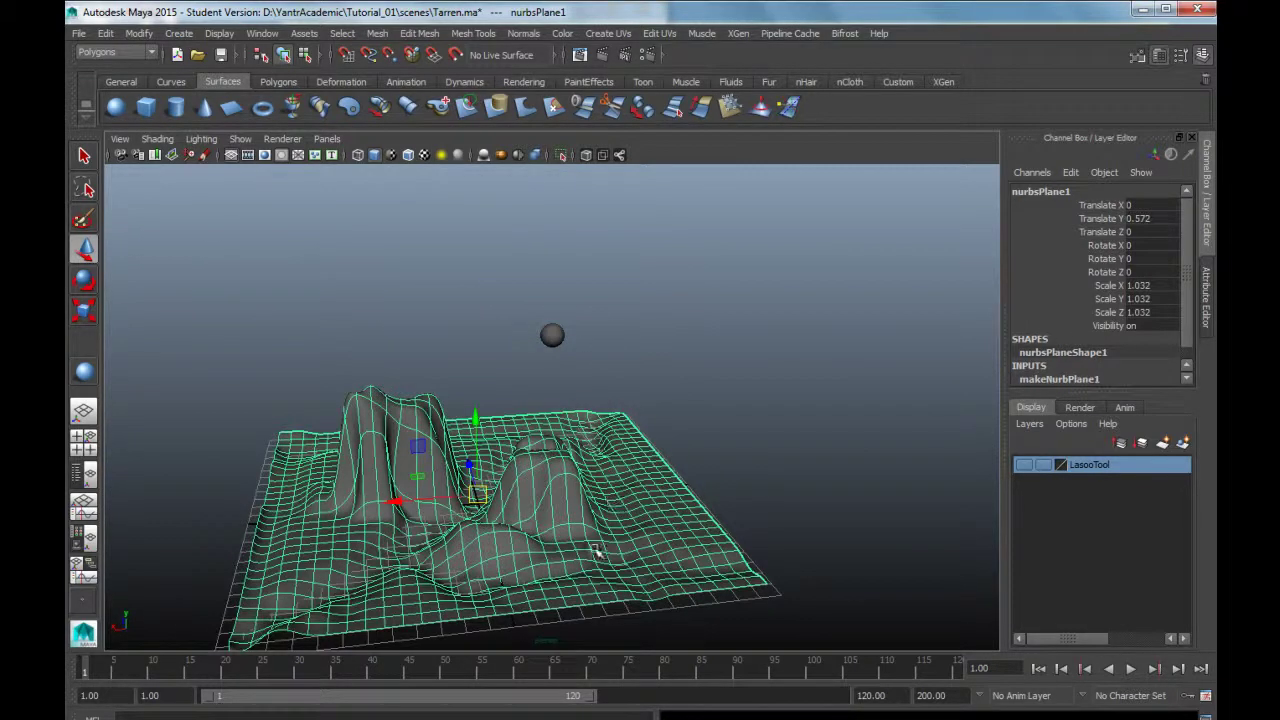
pyautogui.moveTo(394, 503); pyautogui.dragTo(262, 515)
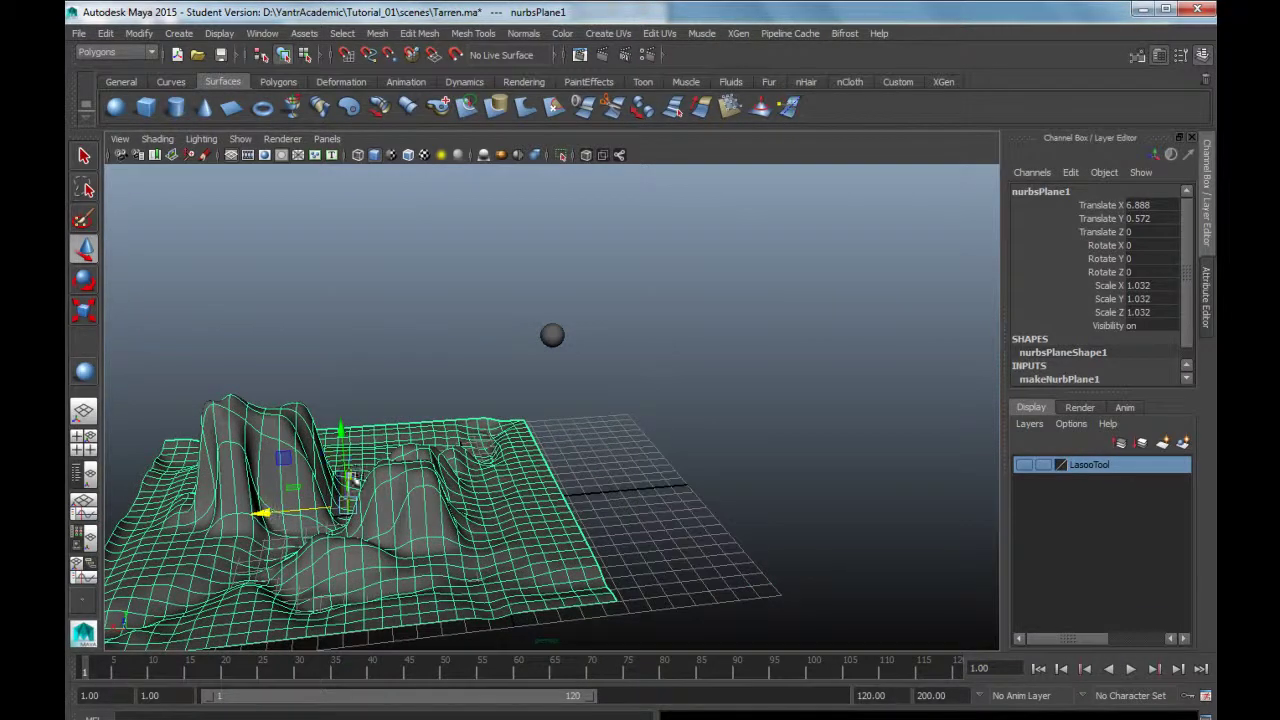
pyautogui.moveTo(352, 474); pyautogui.dragTo(359, 358)
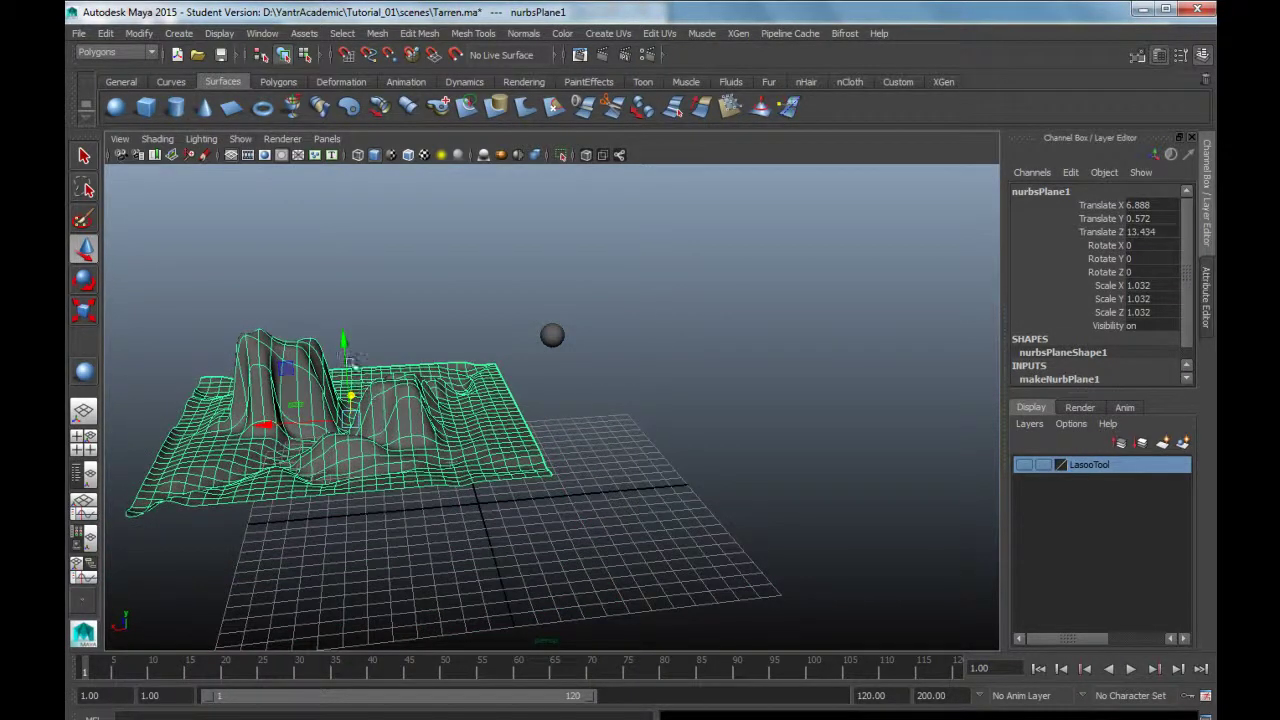
pyautogui.hotkey('ctrl', 'z')
pyautogui.hotkey('ctrl', 'z')
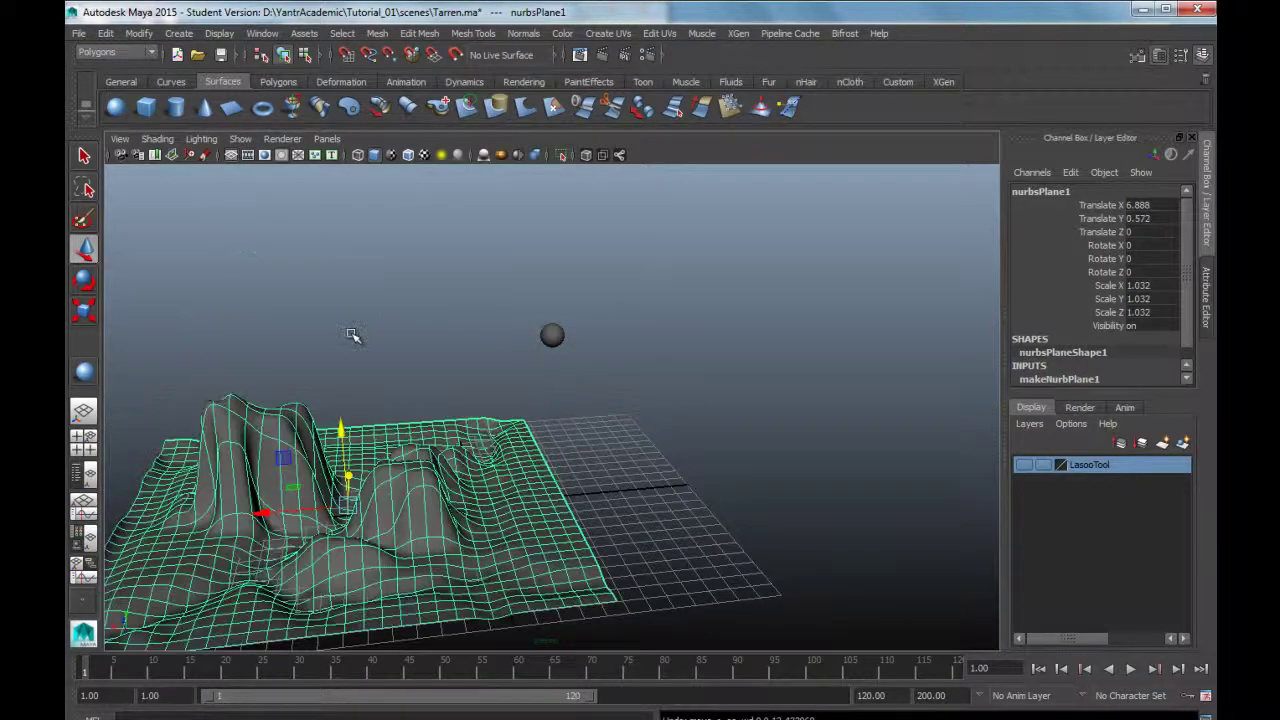
pyautogui.hotkey('ctrl', 'z')
pyautogui.moveTo(482, 494)
pyautogui.mouseDown()
pyautogui.moveTo(703, 478)
pyautogui.moveTo(343, 360)
pyautogui.mouseUp()
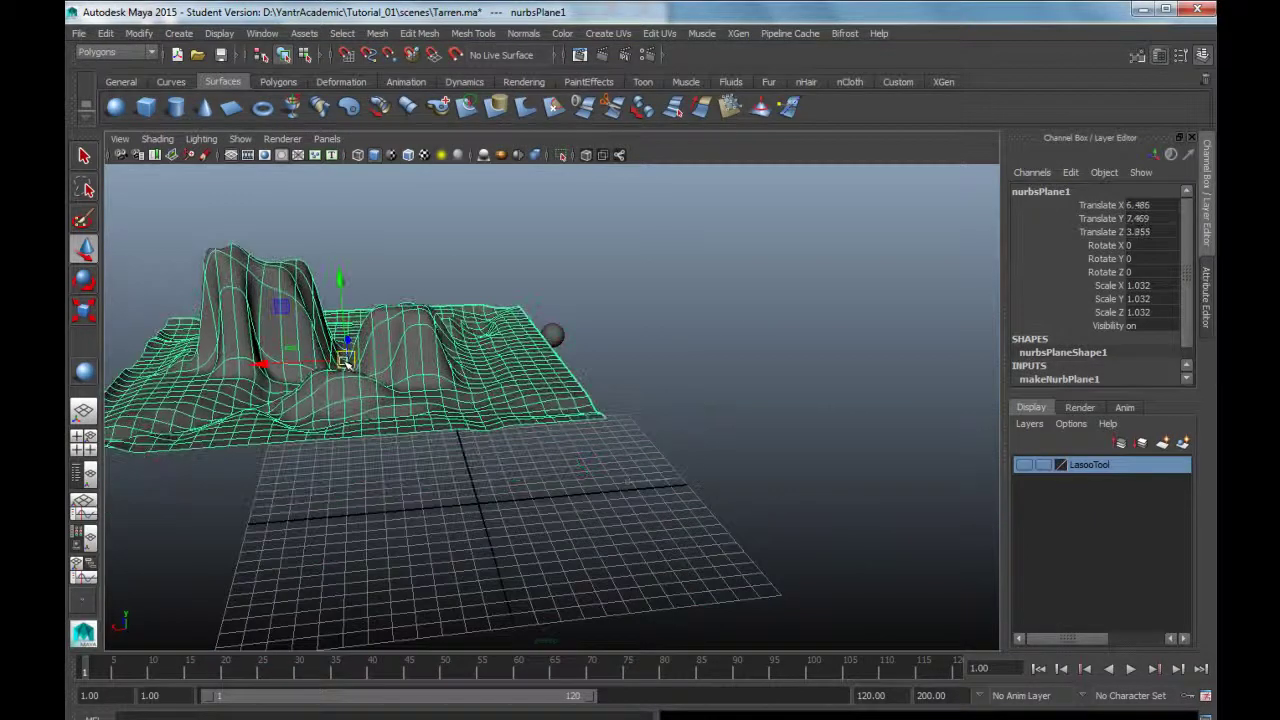
pyautogui.hotkey('ctrl', 'z')
pyautogui.hotkey('ctrl', 'z')
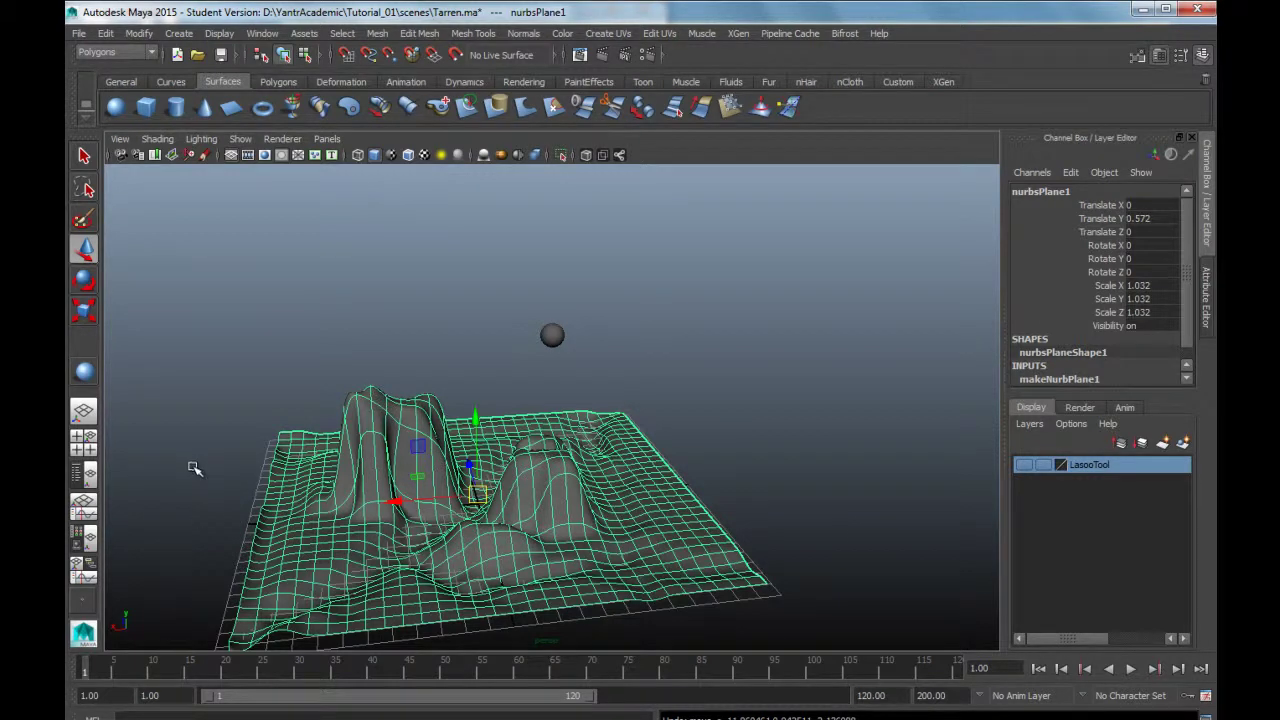
pyautogui.moveTo(84, 311)
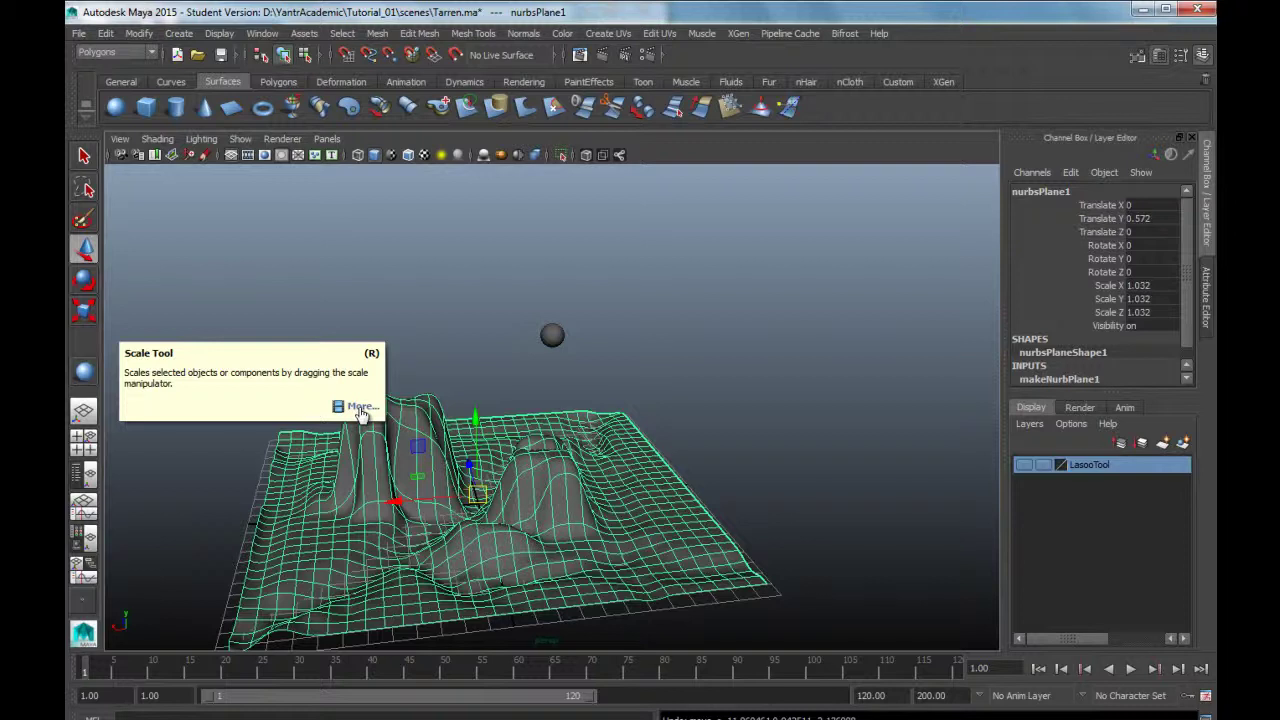
pyautogui.click(360, 408)
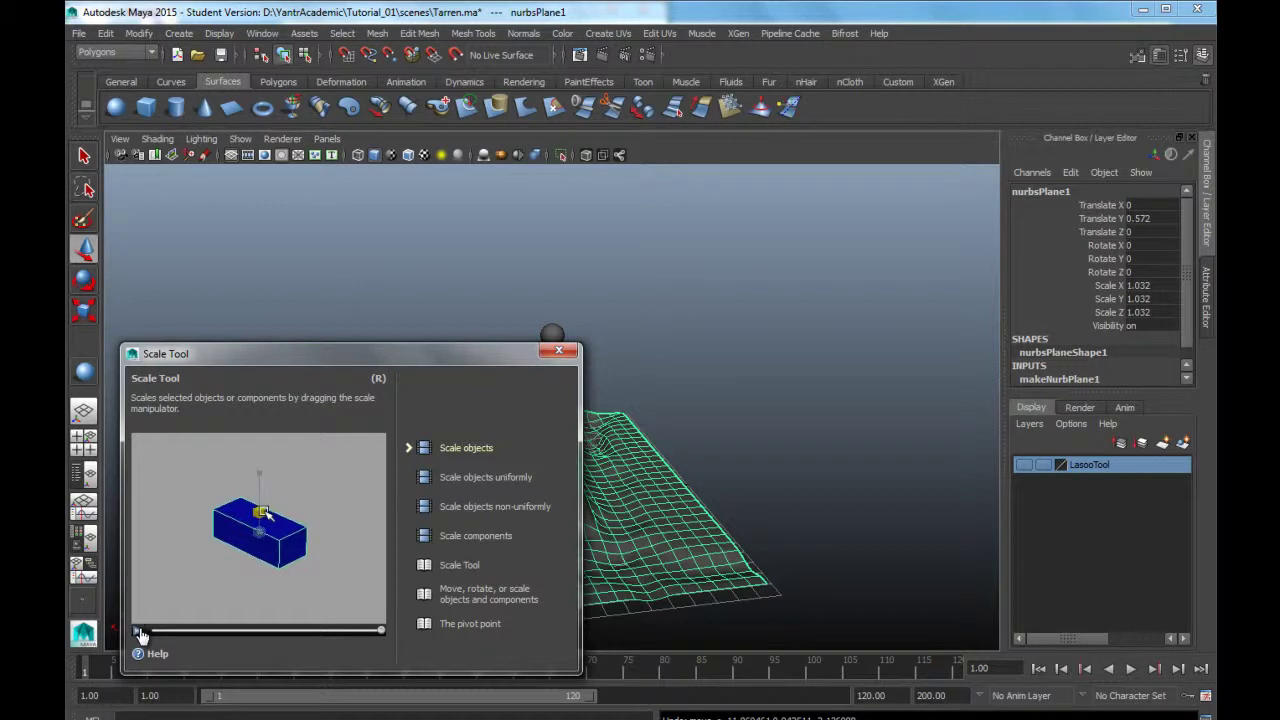
pyautogui.click(139, 631)
pyautogui.click(559, 352)
pyautogui.click(650, 377)
pyautogui.moveTo(520, 600)
pyautogui.keyDown('alt'); pyautogui.mouseDown()
pyautogui.moveTo(508, 543)
pyautogui.moveTo(486, 571)
pyautogui.moveTo(549, 520)
pyautogui.moveTo(517, 520)
pyautogui.moveTo(514, 557)
pyautogui.moveTo(611, 475)
pyautogui.moveTo(575, 543)
pyautogui.mouseUp(); pyautogui.keyUp('alt')
pyautogui.scroll(3, 514, 546)
pyautogui.scroll(2, 513, 544)
pyautogui.click(510, 522)
pyautogui.scroll(-4, 510, 522)
pyautogui.scroll(4, 518, 524)
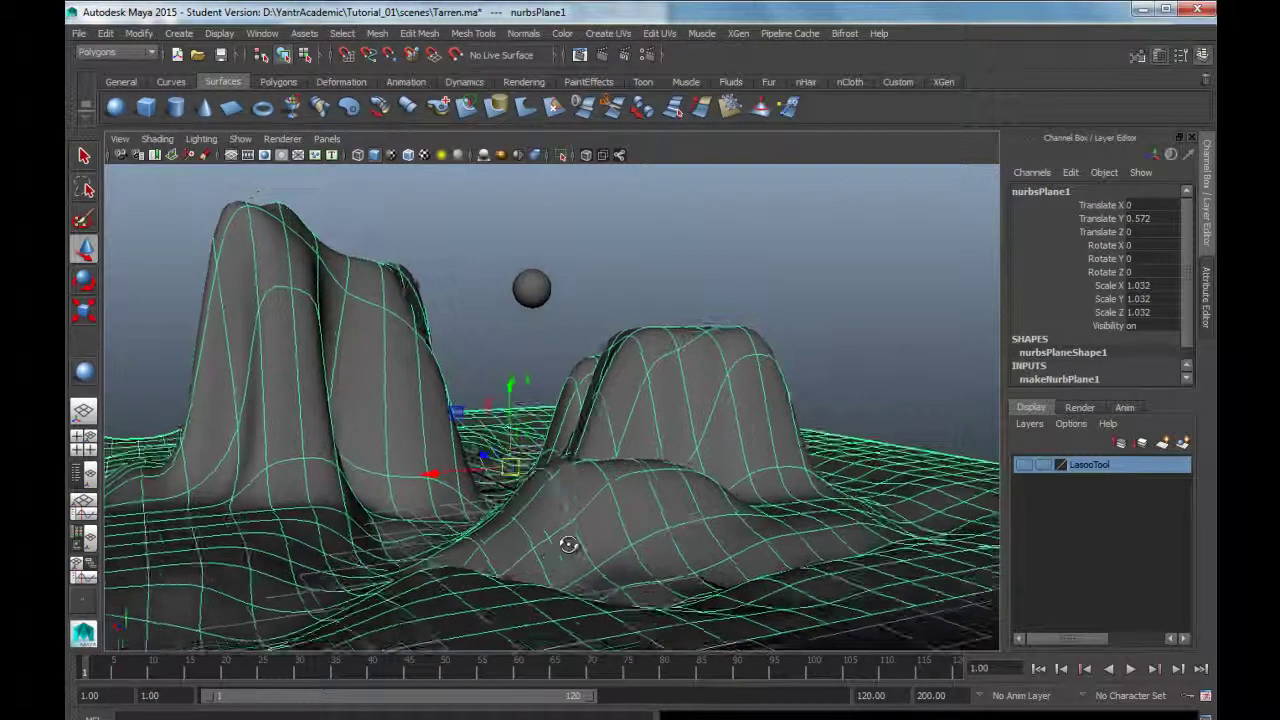
pyautogui.scroll(2, 573, 541)
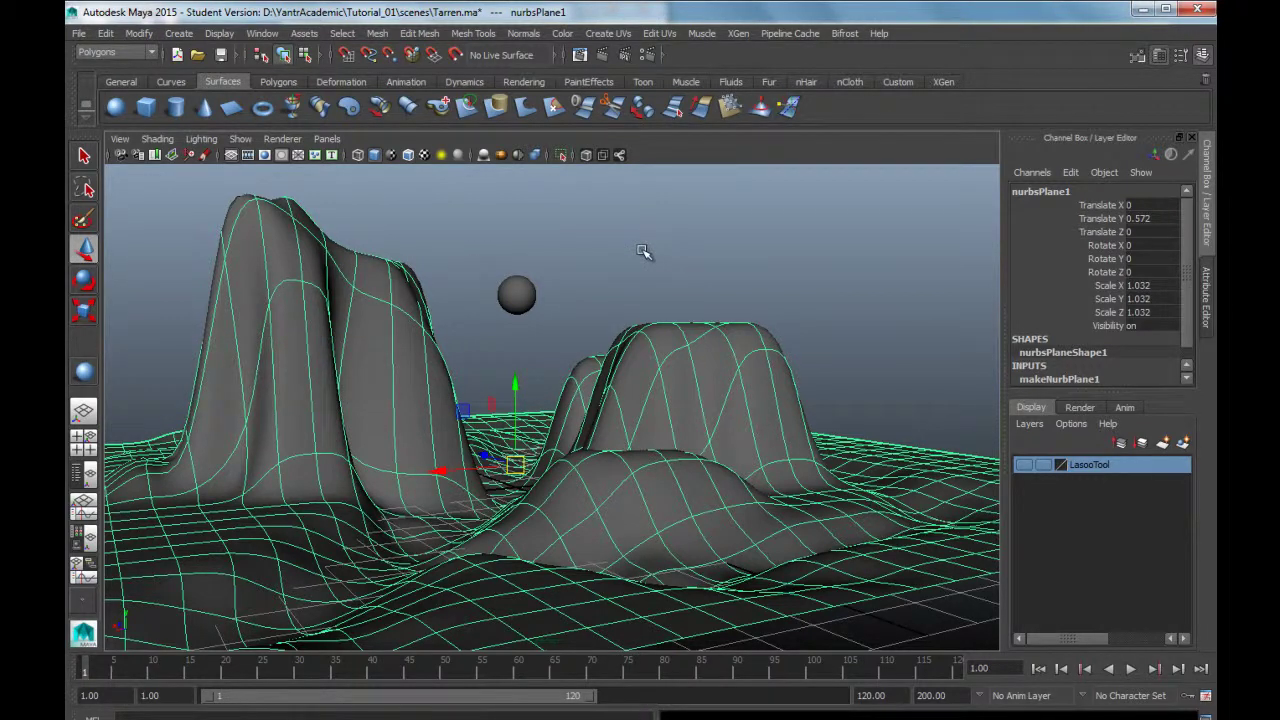
pyautogui.press('r')
pyautogui.moveTo(516, 464)
pyautogui.keyDown('alt'); pyautogui.mouseDown()
pyautogui.moveTo(489, 477)
pyautogui.moveTo(500, 478)
pyautogui.mouseUp(); pyautogui.keyUp('alt')
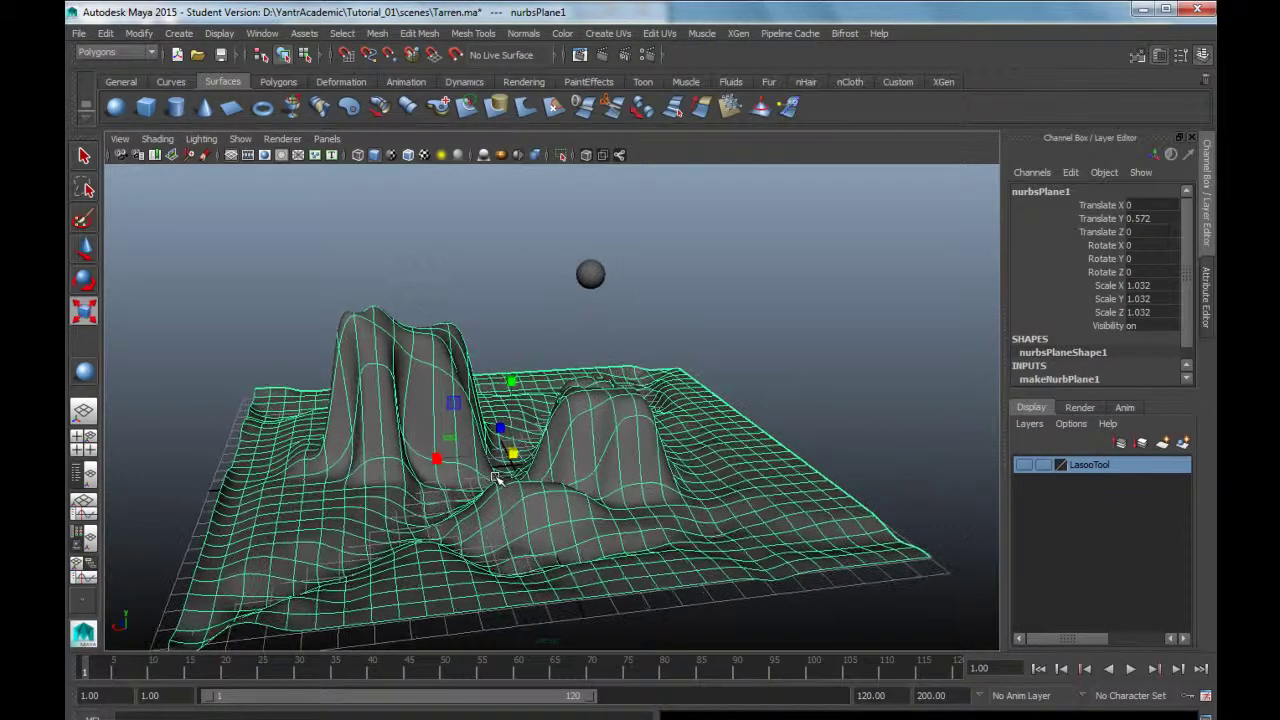
pyautogui.scroll(-2, 514, 491)
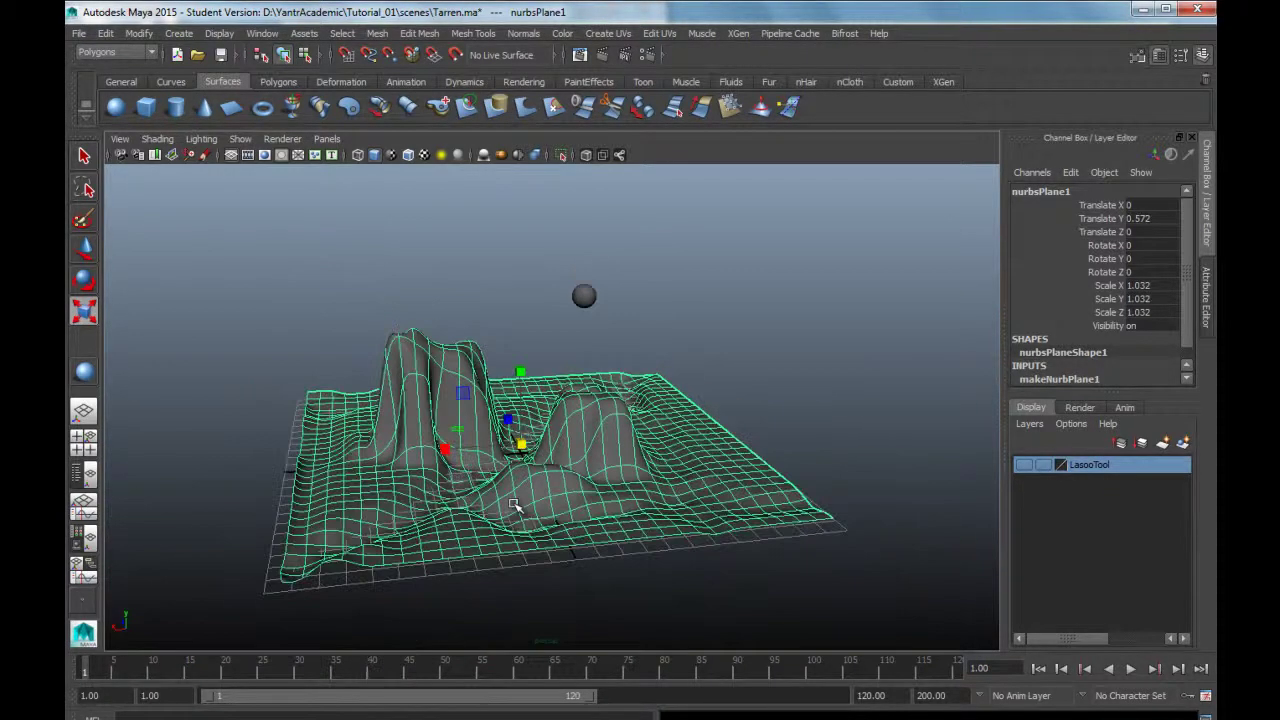
pyautogui.moveTo(522, 444); pyautogui.dragTo(743, 644)
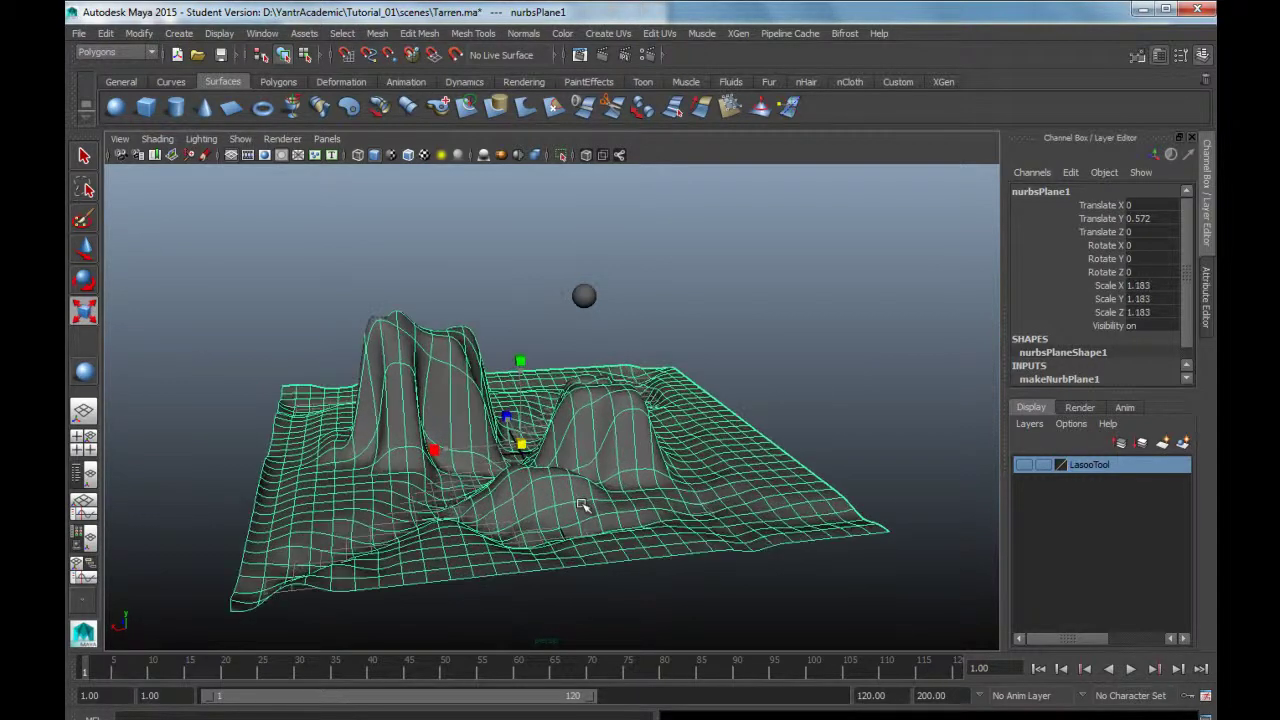
pyautogui.scroll(-3, 543, 483)
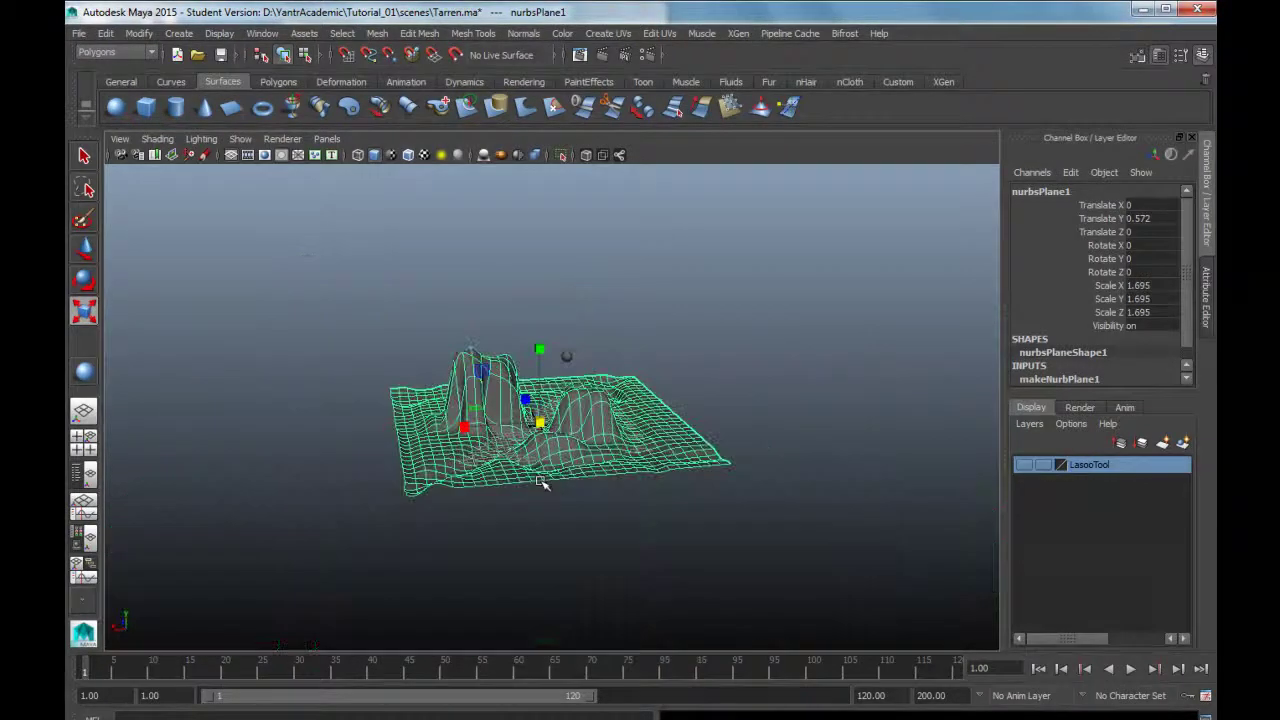
pyautogui.moveTo(569, 489); pyautogui.dragTo(557, 537)
pyautogui.scroll(2, 560, 530)
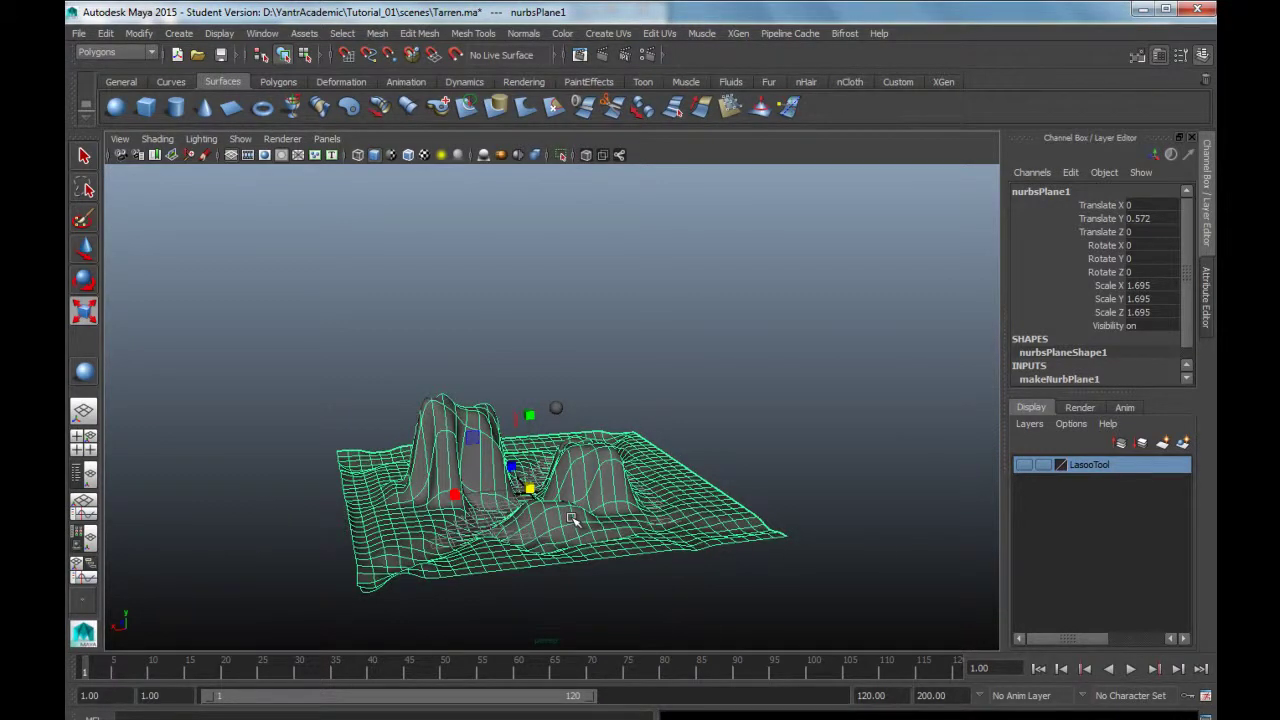
pyautogui.scroll(1, 570, 528)
pyautogui.scroll(1, 560, 520)
pyautogui.scroll(2, 520, 500)
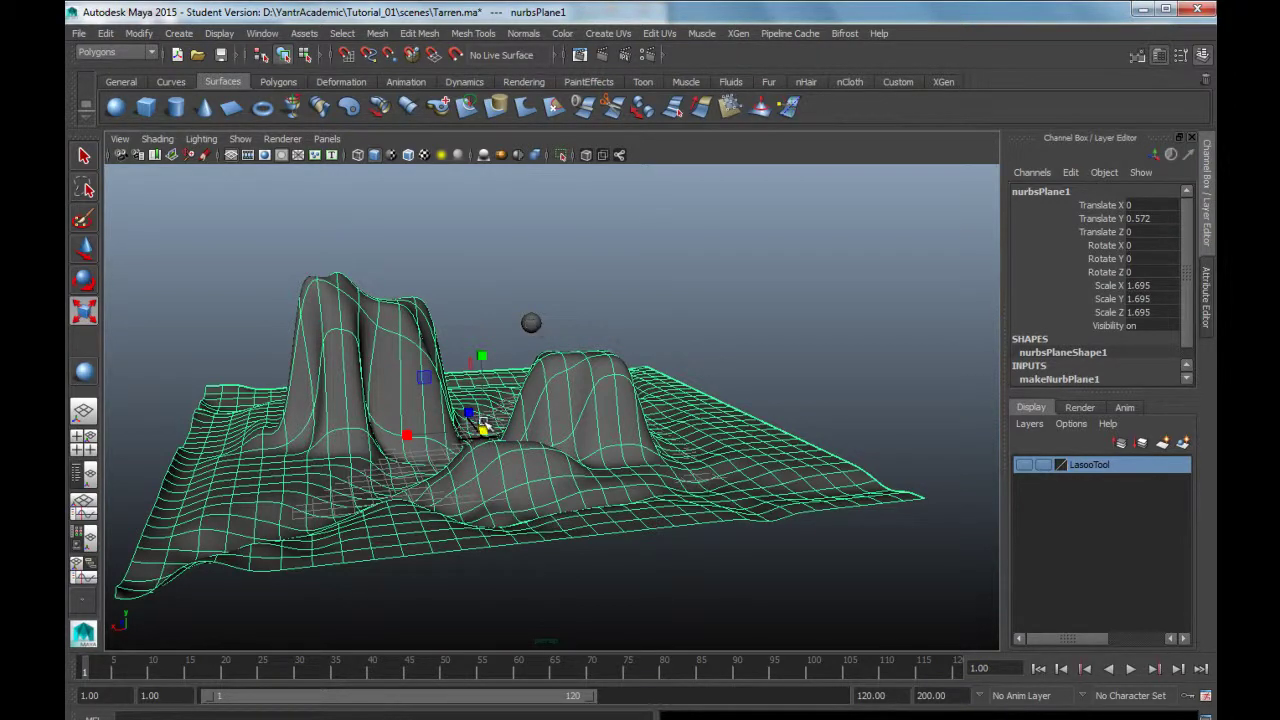
pyautogui.moveTo(483, 425); pyautogui.dragTo(484, 427)
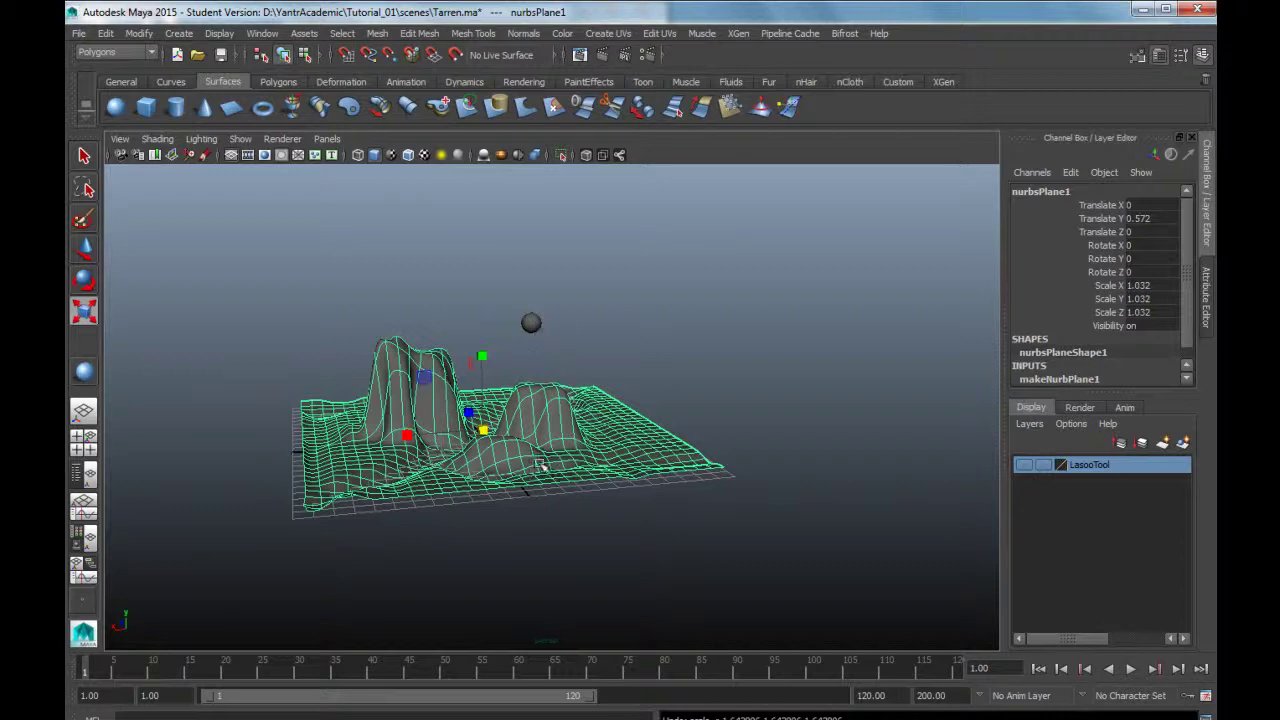
pyautogui.keyDown('alt'); pyautogui.moveTo(530, 478); pyautogui.dragTo(540, 514); pyautogui.keyUp('alt')
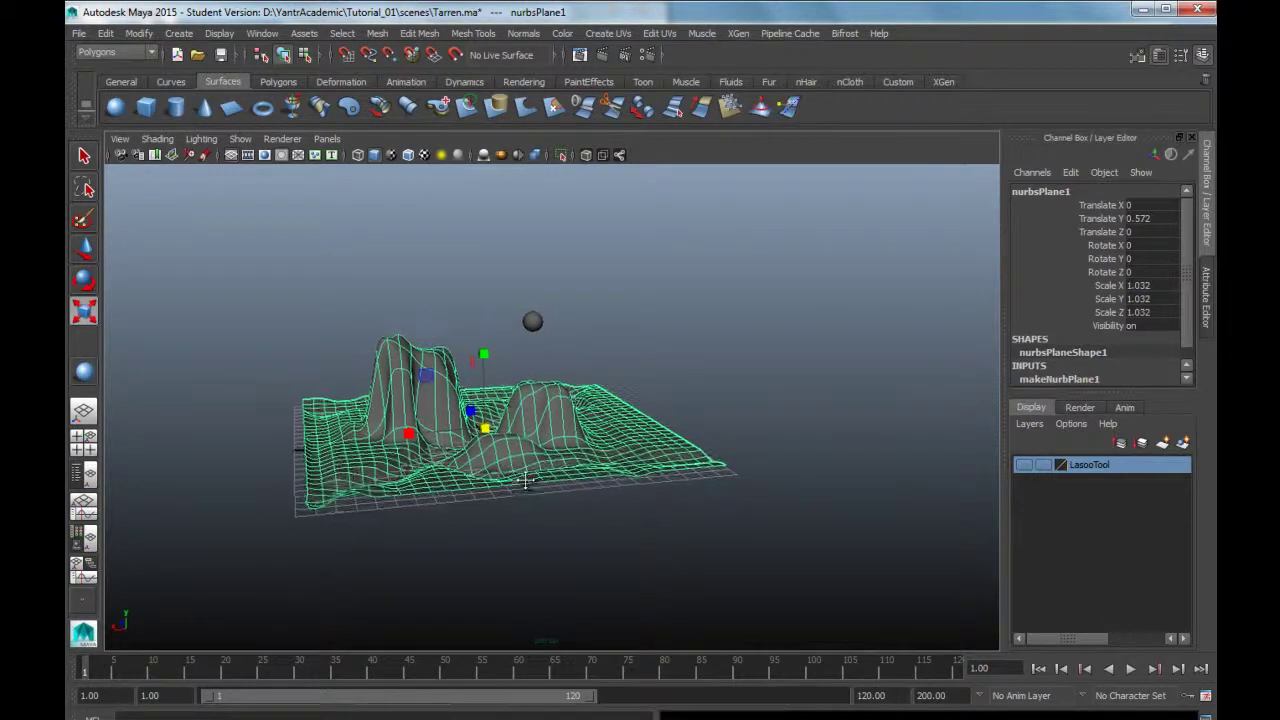
pyautogui.click(566, 515)
pyautogui.moveTo(534, 594)
pyautogui.keyDown('alt'); pyautogui.mouseDown()
pyautogui.moveTo(529, 563)
pyautogui.moveTo(523, 582)
pyautogui.mouseUp(); pyautogui.keyUp('alt')
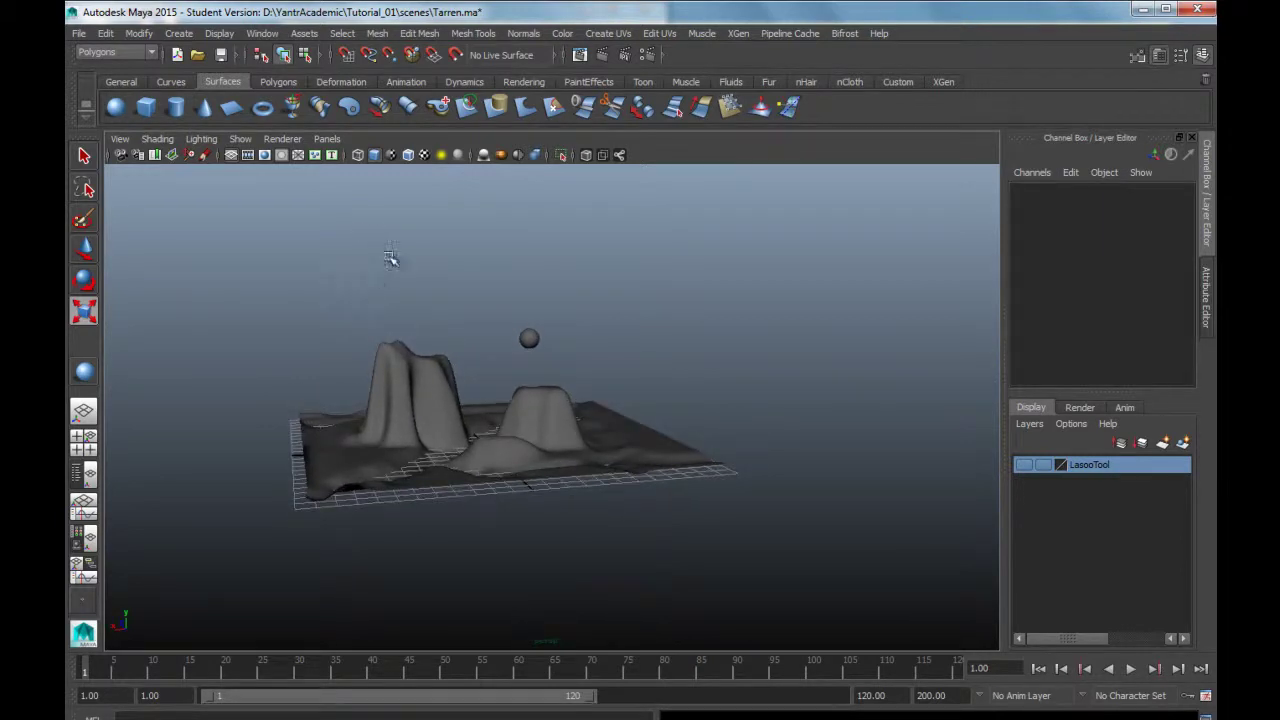
# - Box-select the sphere and terrain, try scaling them, then deselect
pyautogui.moveTo(403, 250)
pyautogui.mouseDown()
pyautogui.moveTo(624, 468)
pyautogui.moveTo(651, 450)
pyautogui.mouseUp()
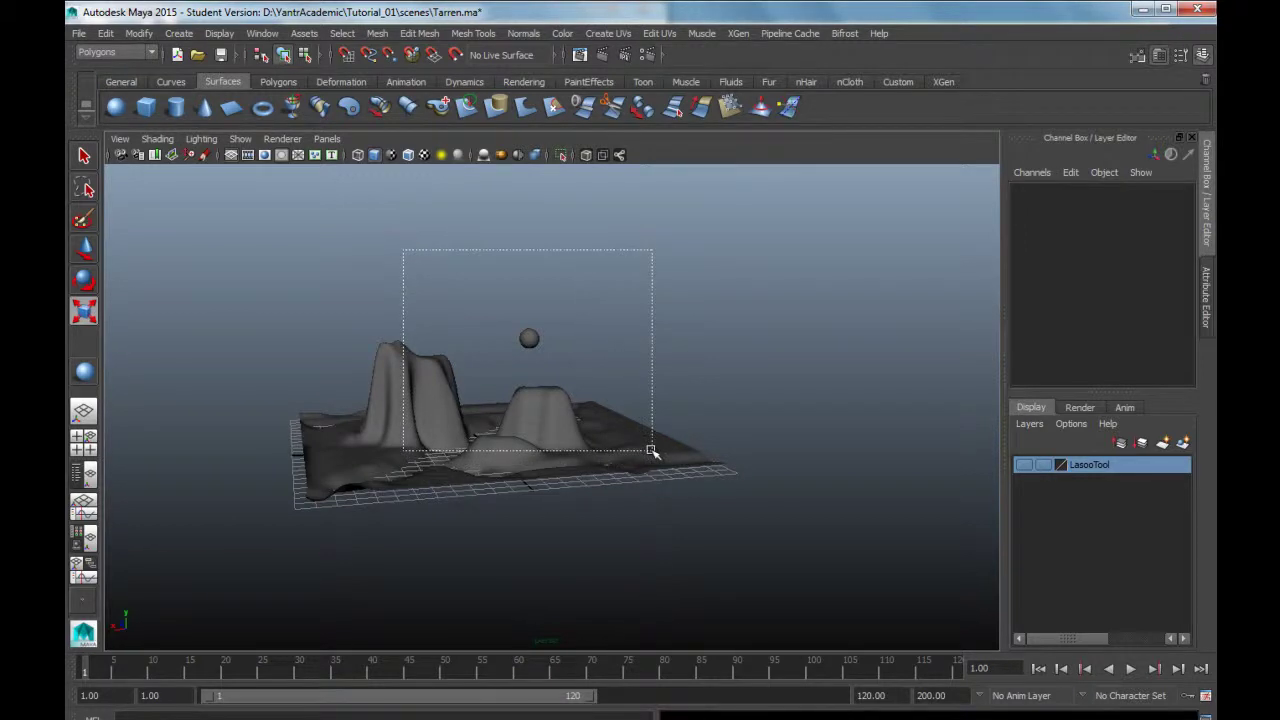
pyautogui.moveTo(651, 450); pyautogui.dragTo(651, 451)
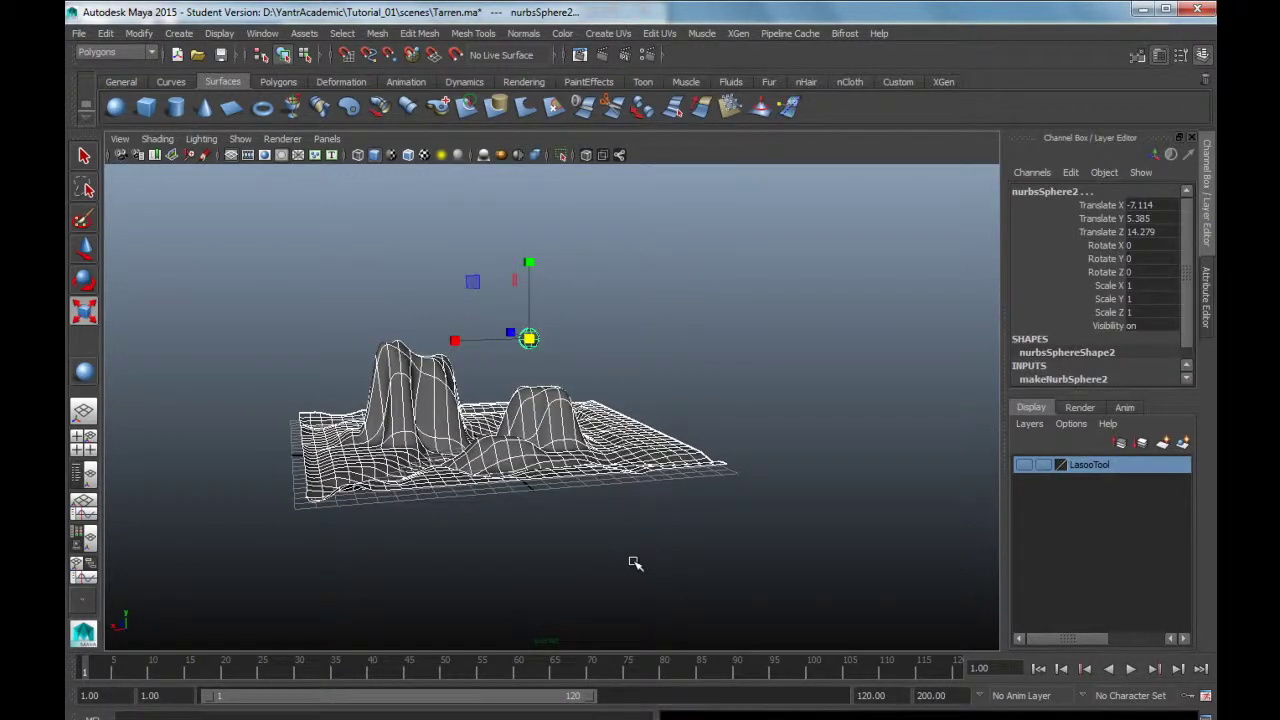
pyautogui.moveTo(529, 338)
pyautogui.mouseDown()
pyautogui.moveTo(598, 328)
pyautogui.moveTo(535, 336)
pyautogui.mouseUp()
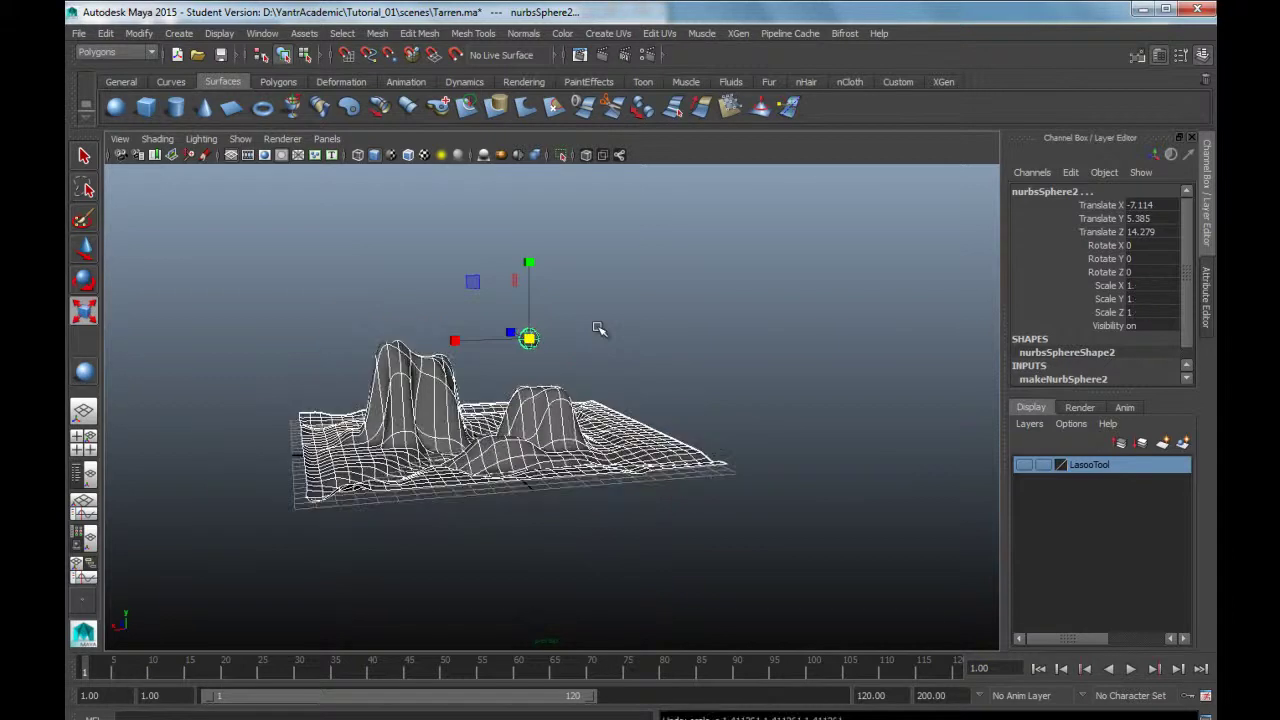
pyautogui.click(588, 317)
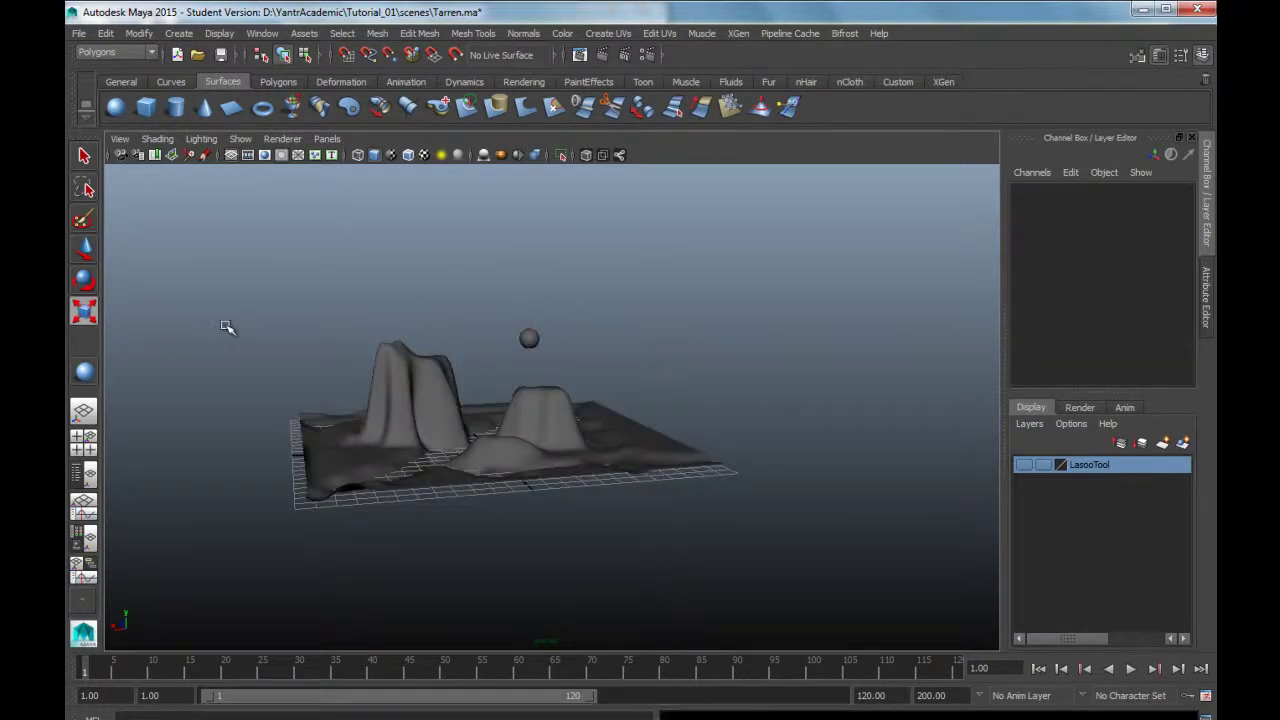
# - Lasso-select the sphere and hills together with the Lasso tool
pyautogui.click(85, 190)
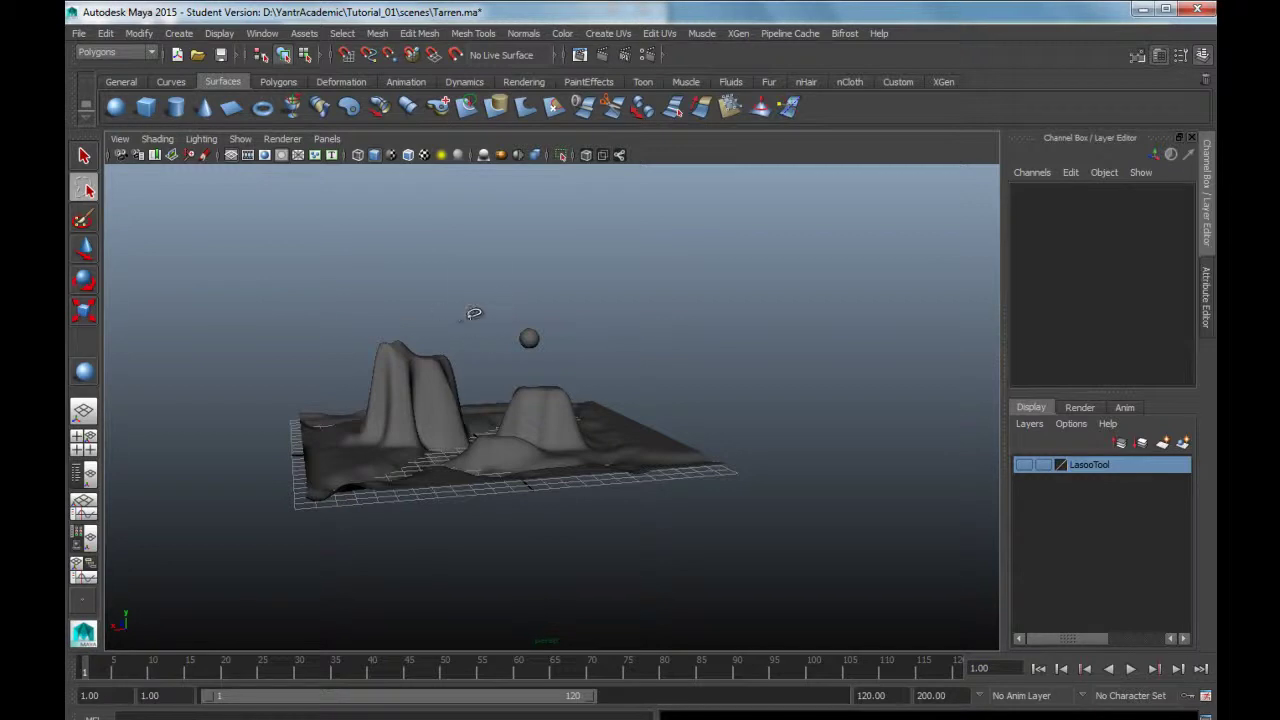
pyautogui.moveTo(465, 318)
pyautogui.mouseDown()
pyautogui.moveTo(439, 420)
pyautogui.moveTo(454, 326)
pyautogui.moveTo(471, 315)
pyautogui.mouseUp()
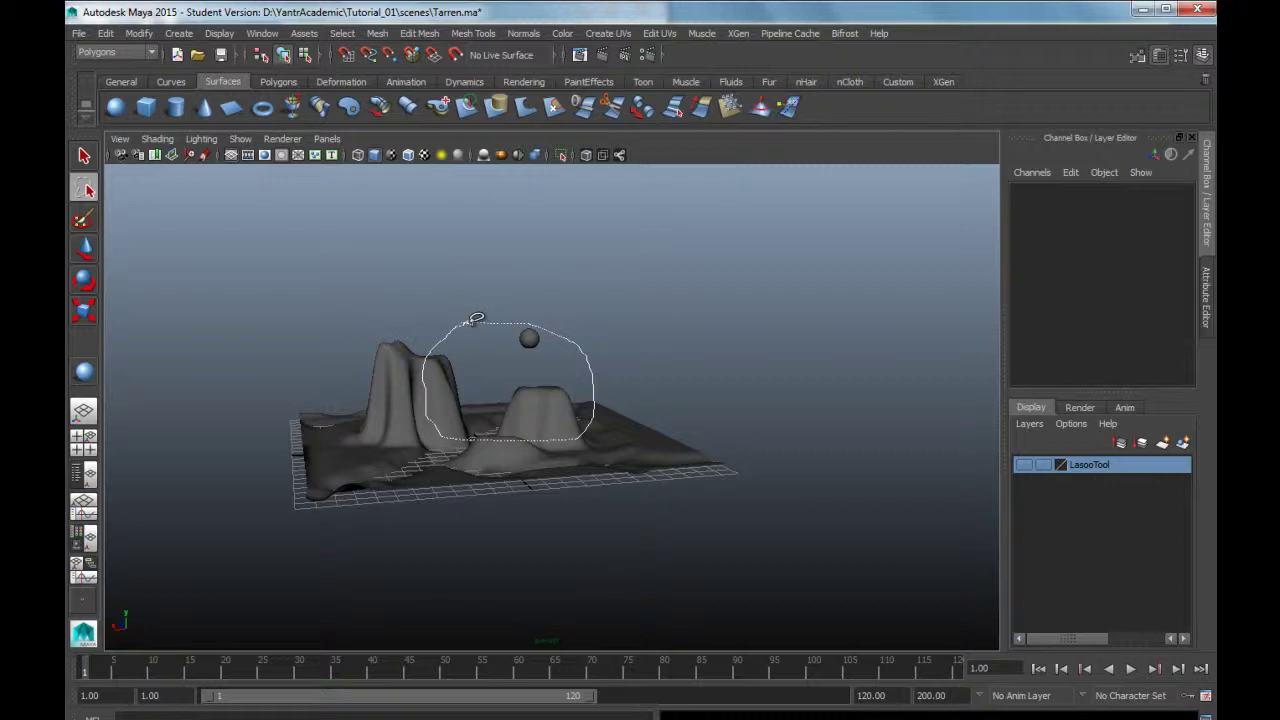
pyautogui.moveTo(476, 318); pyautogui.dragTo(541, 318)
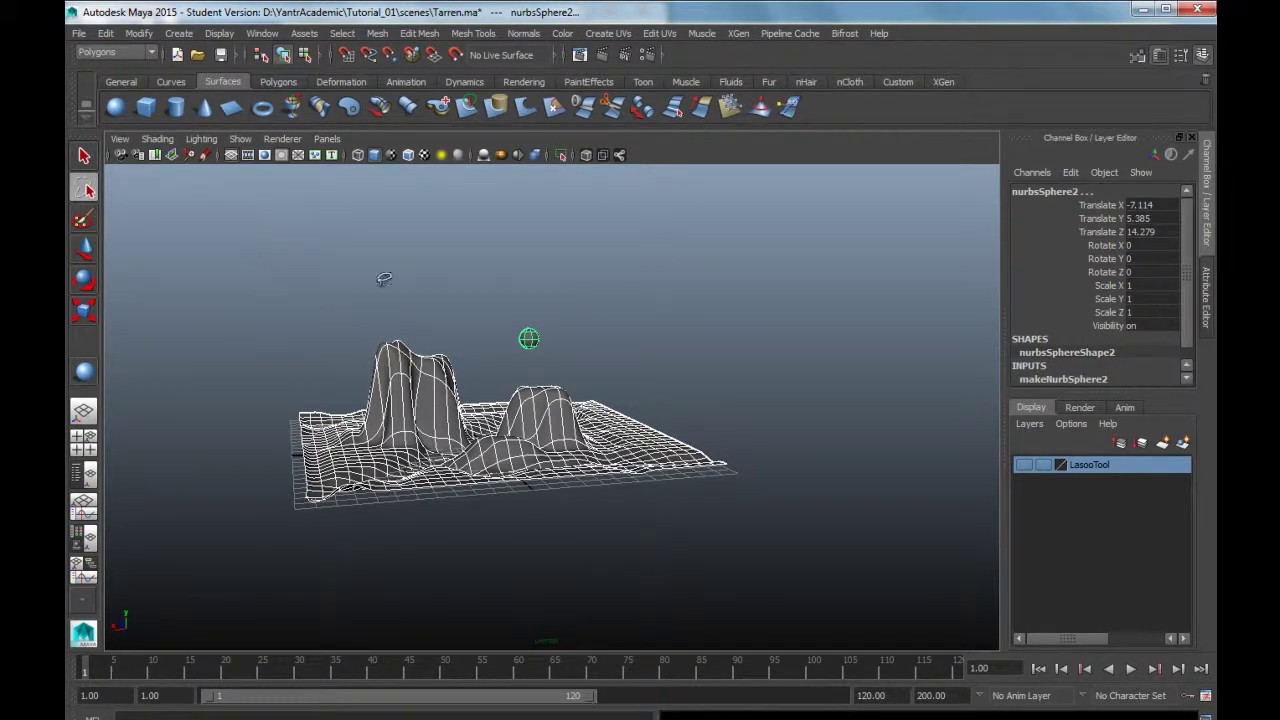
# - With the Select tool, pick the sphere, the terrain, then the sphere again, zooming in slightly
pyautogui.press('q')
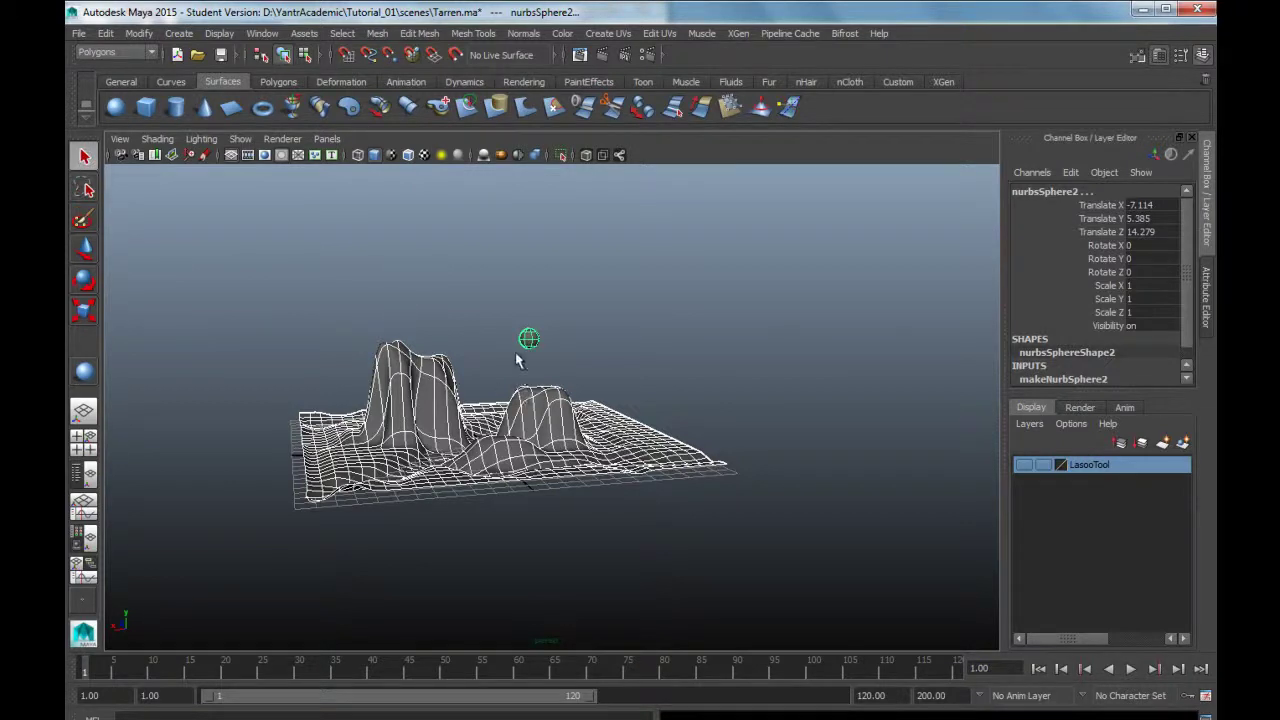
pyautogui.click(517, 360)
pyautogui.click(532, 343)
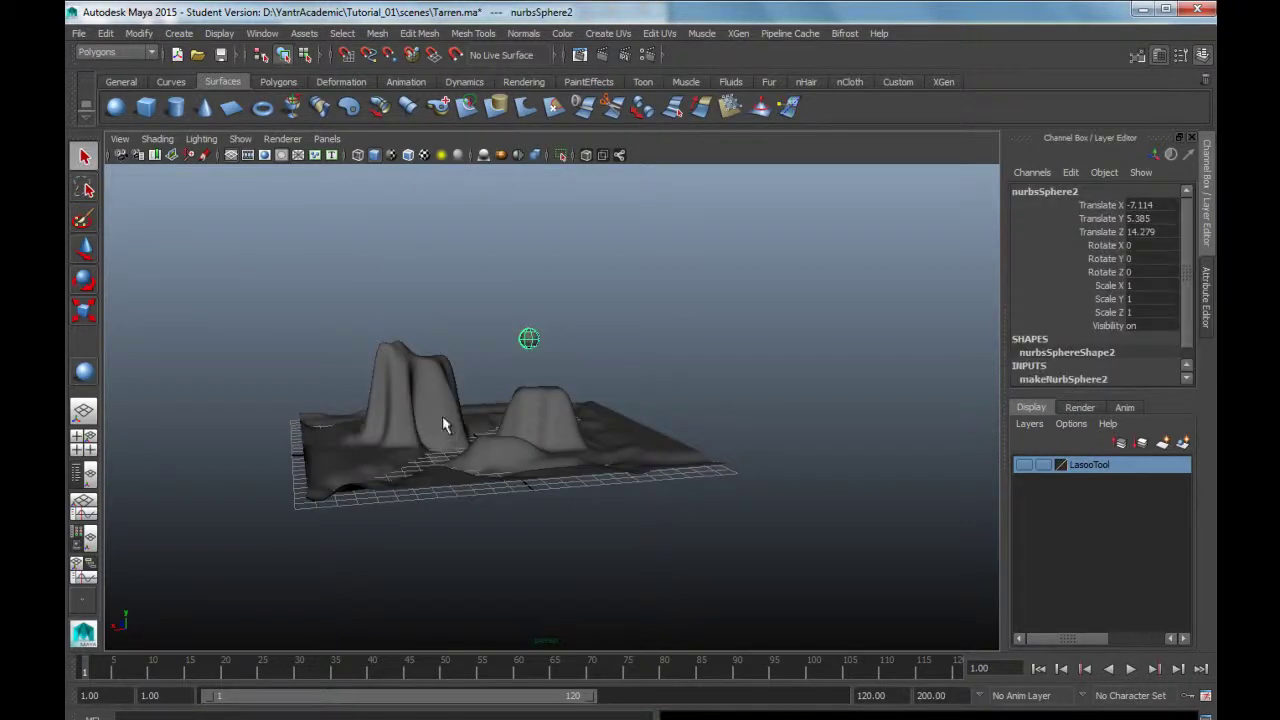
pyautogui.click(442, 416)
pyautogui.click(524, 345)
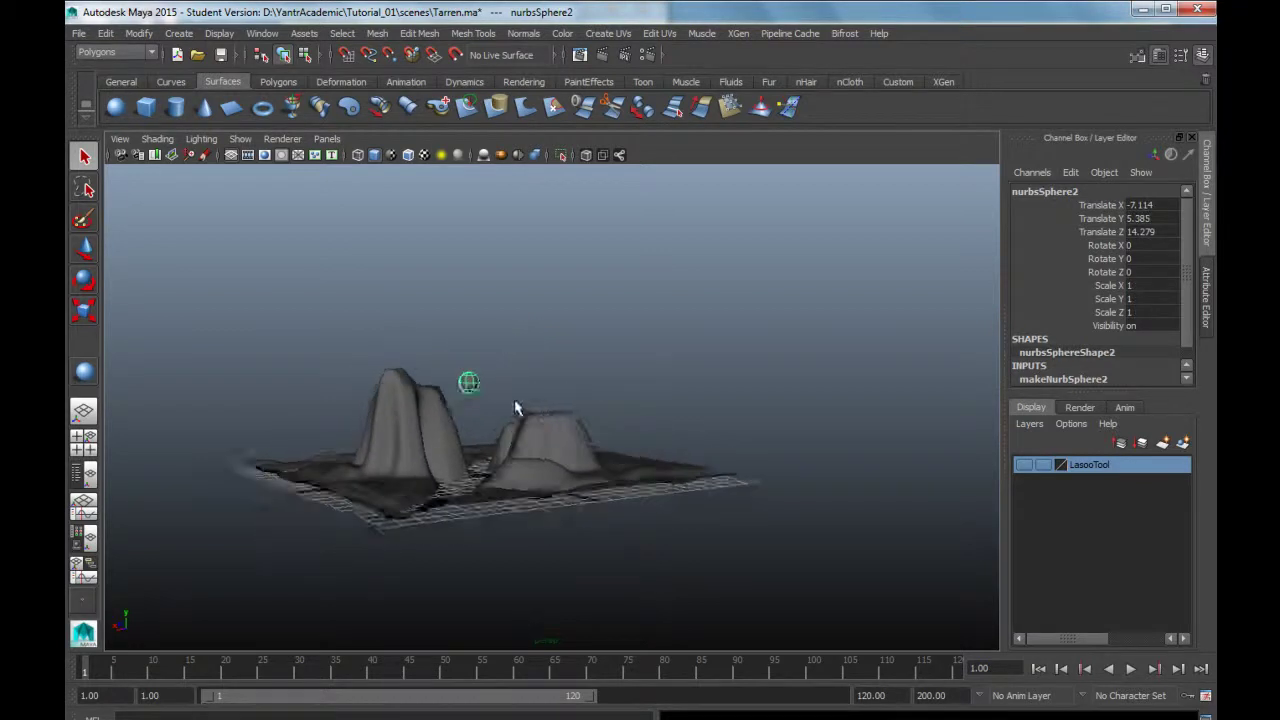
pyautogui.scroll(3, 515, 405)
pyautogui.scroll(2, 490, 417)
pyautogui.keyDown('alt'); pyautogui.moveTo(490, 417); pyautogui.dragTo(500, 457); pyautogui.keyUp('alt')
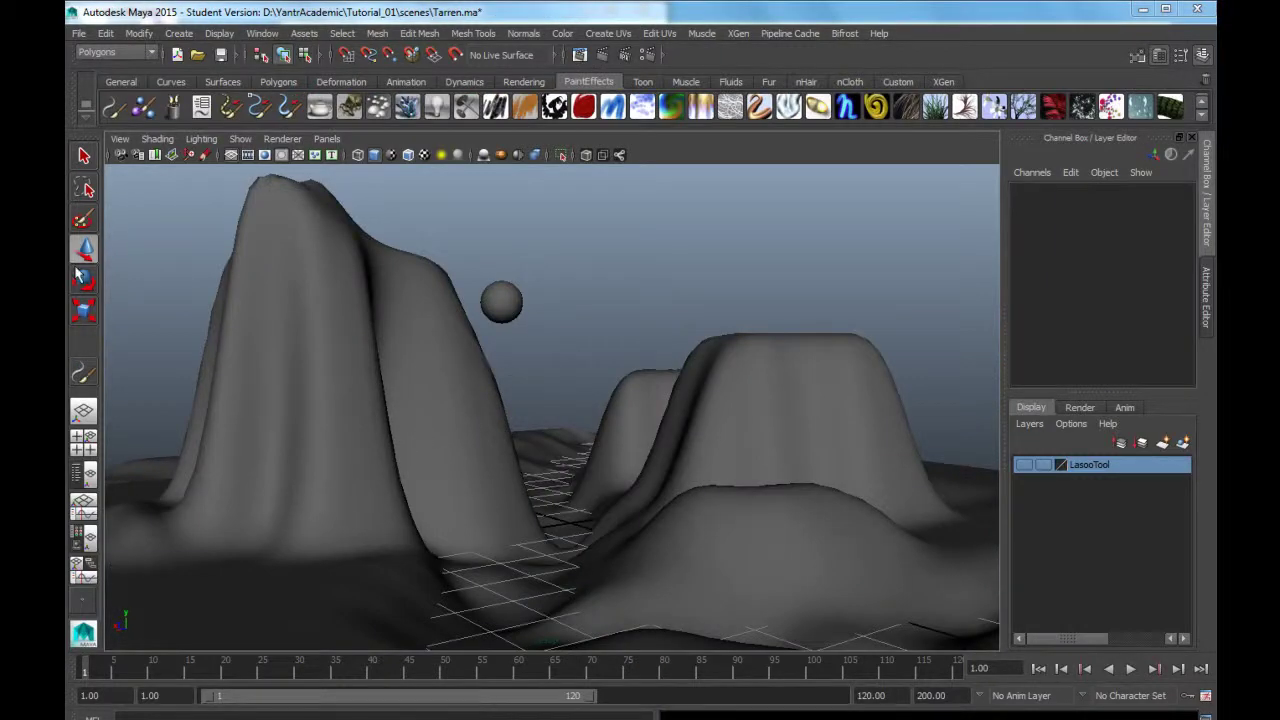
# - Pick the Lasso tool and orbit low around the terrain to show the cone, cylinder and spheres
pyautogui.click(87, 192)
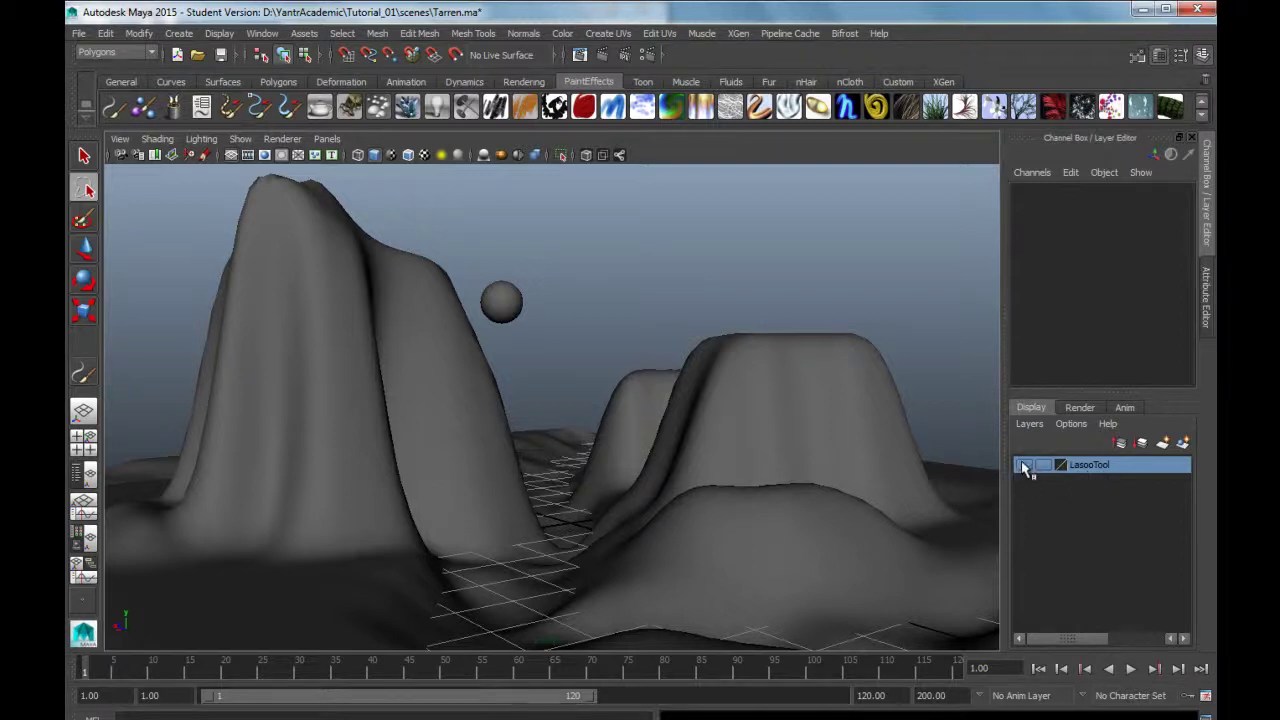
pyautogui.scroll(-2, 477, 371)
pyautogui.scroll(-5, 486, 406)
pyautogui.moveTo(486, 406)
pyautogui.keyDown('alt'); pyautogui.mouseDown()
pyautogui.moveTo(371, 403)
pyautogui.moveTo(523, 420)
pyautogui.moveTo(569, 469)
pyautogui.moveTo(430, 457)
pyautogui.mouseUp(); pyautogui.keyUp('alt')
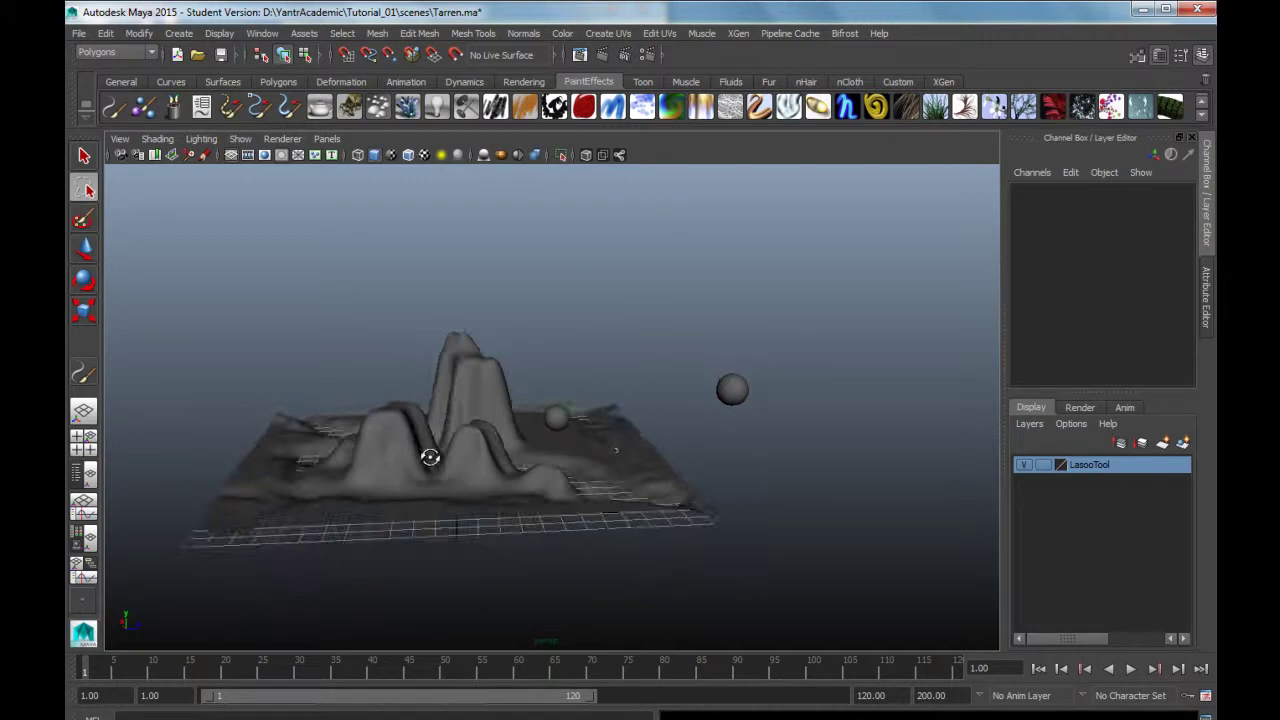
pyautogui.moveTo(617, 443)
pyautogui.keyDown('alt'); pyautogui.mouseDown()
pyautogui.moveTo(443, 434)
pyautogui.moveTo(730, 425)
pyautogui.moveTo(620, 443)
pyautogui.moveTo(691, 429)
pyautogui.moveTo(669, 451)
pyautogui.moveTo(680, 454)
pyautogui.mouseUp(); pyautogui.keyUp('alt')
pyautogui.scroll(3, 694, 423)
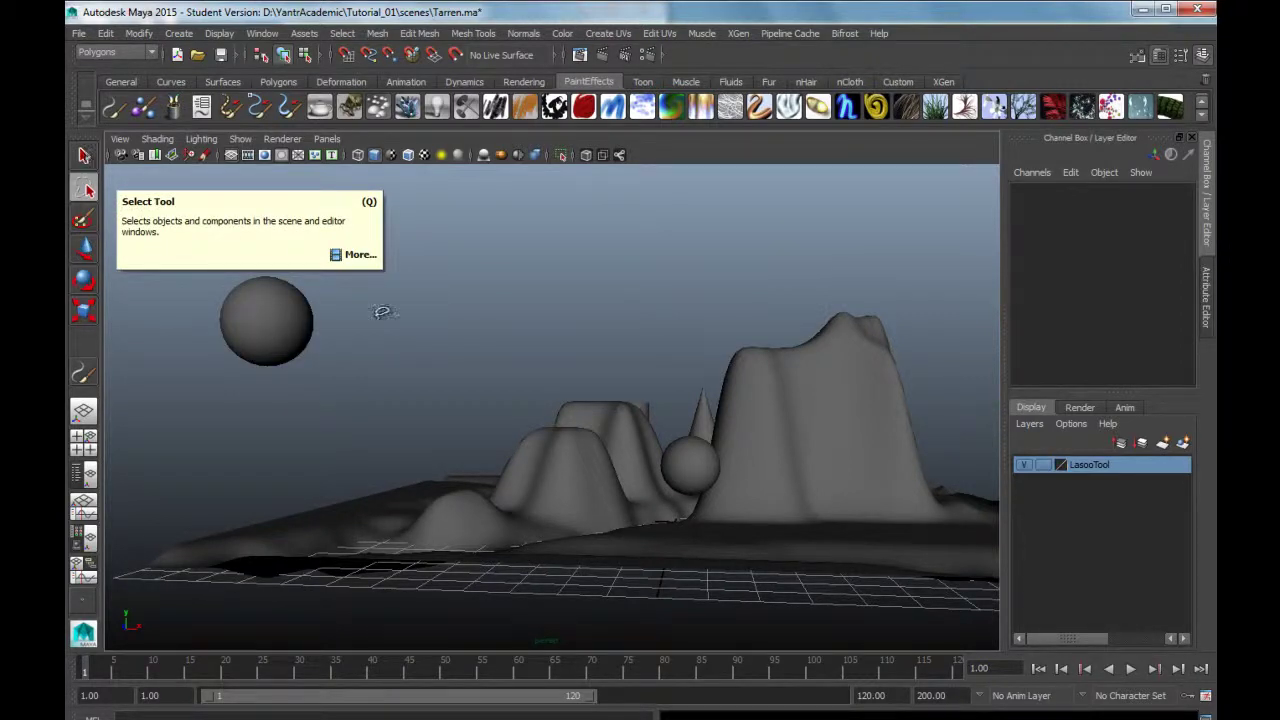
pyautogui.press('q')
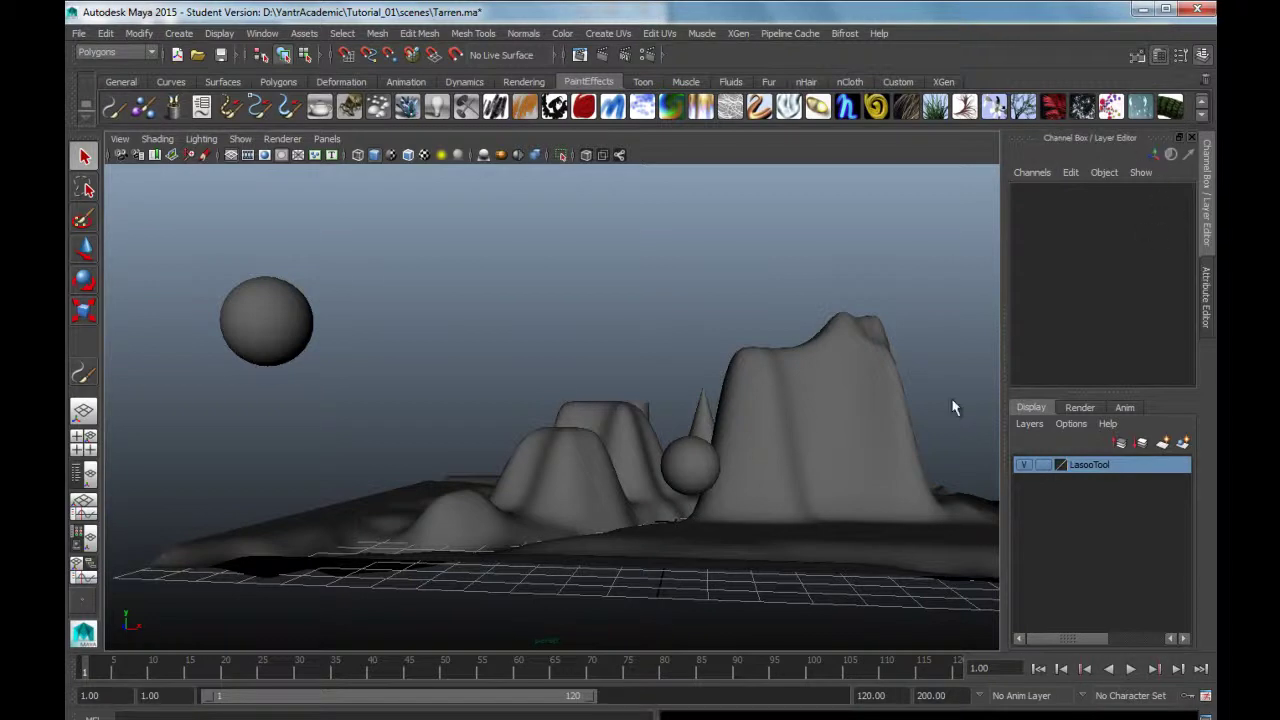
pyautogui.click(645, 408)
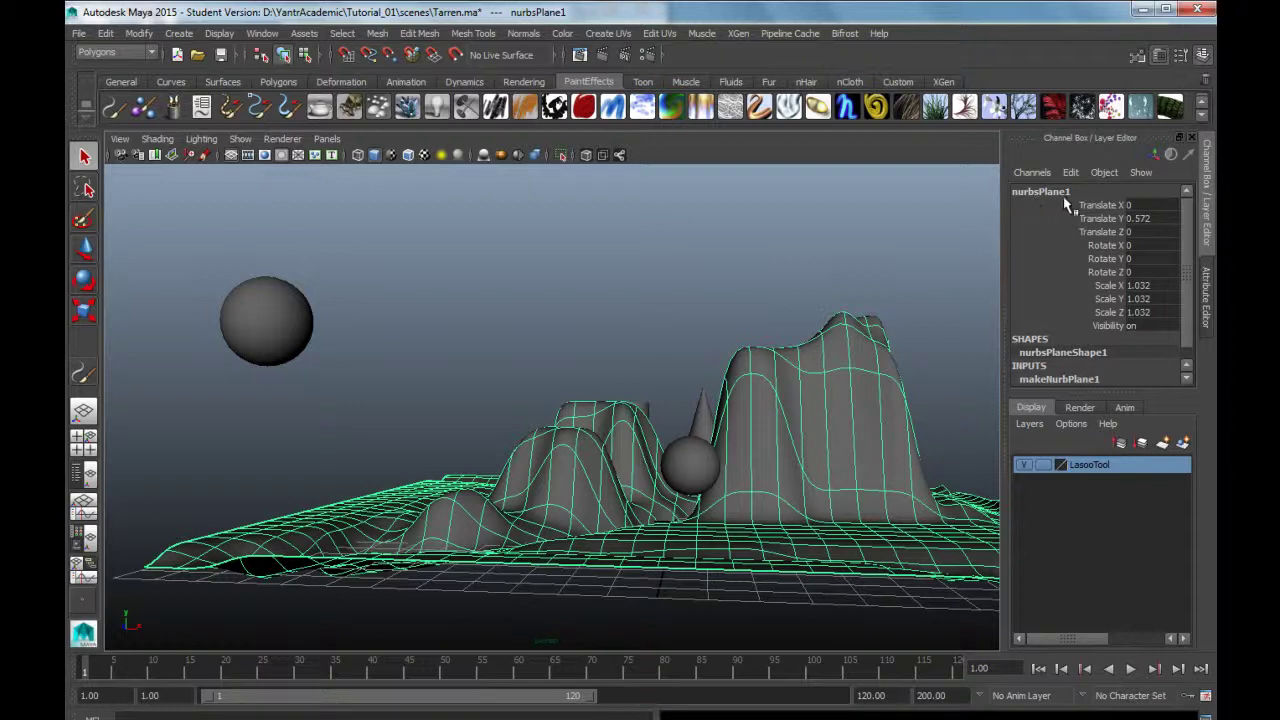
pyautogui.click(698, 487)
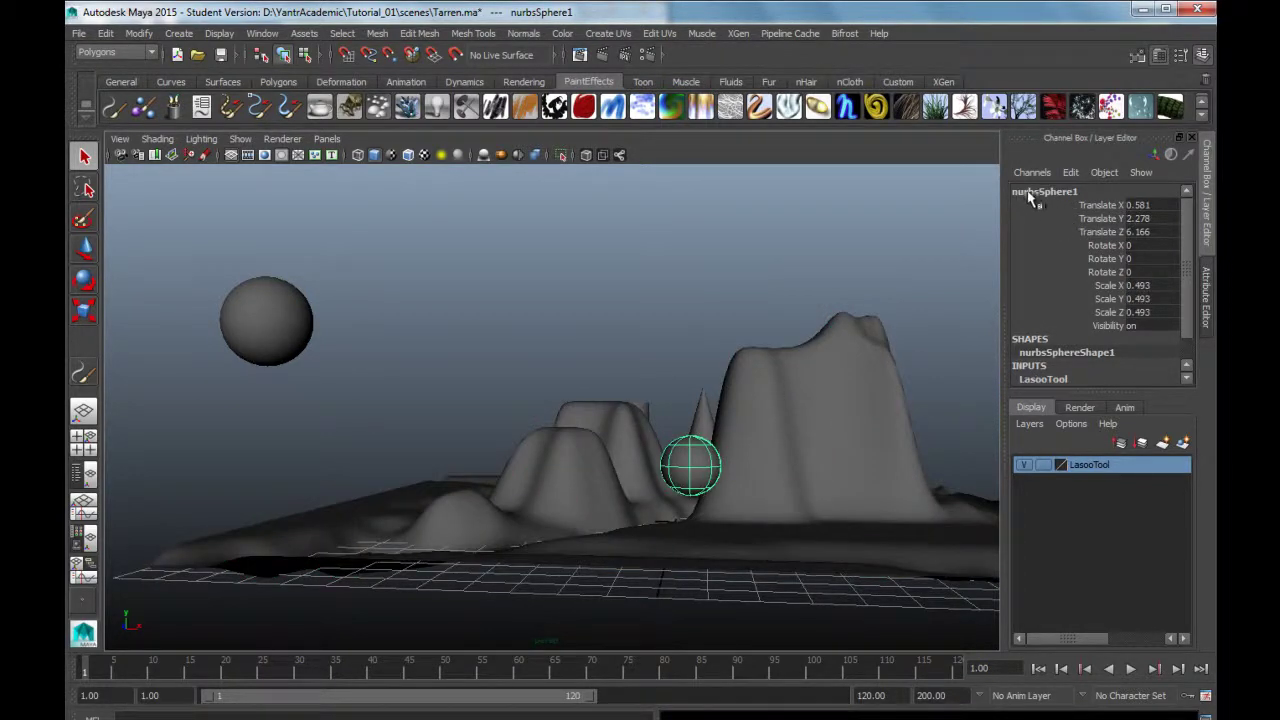
pyautogui.click(707, 416)
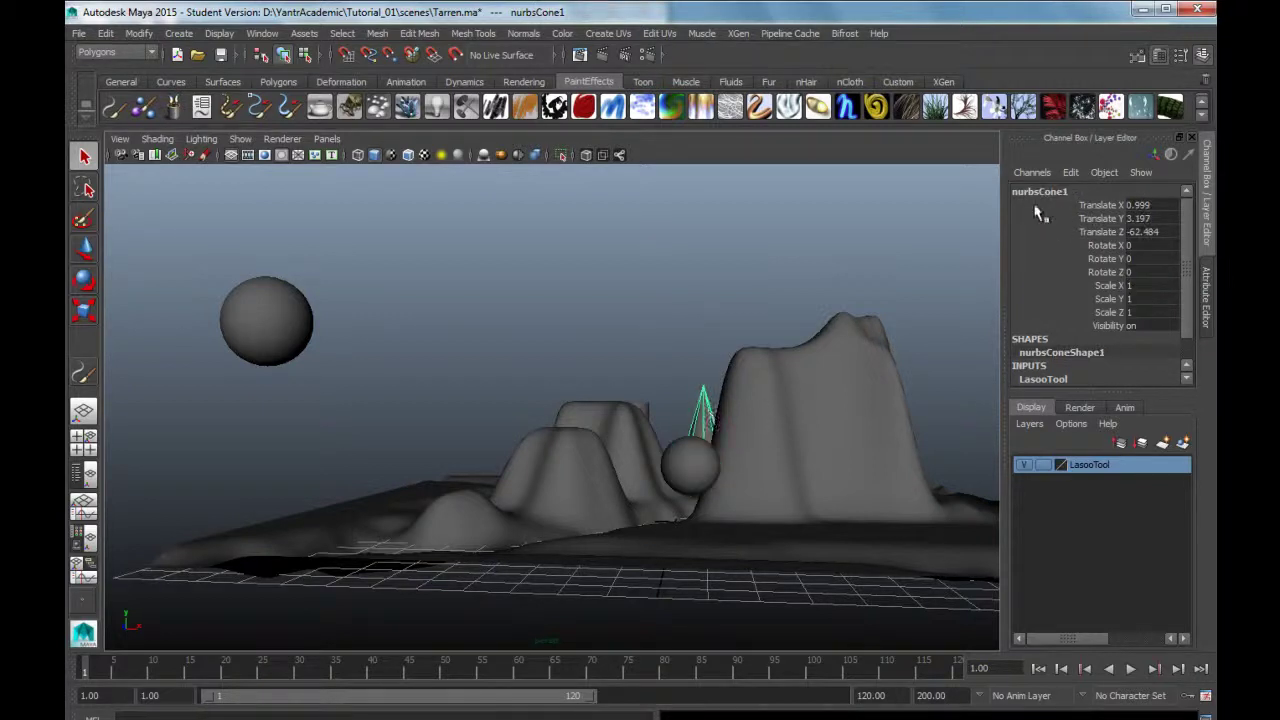
pyautogui.click(643, 410)
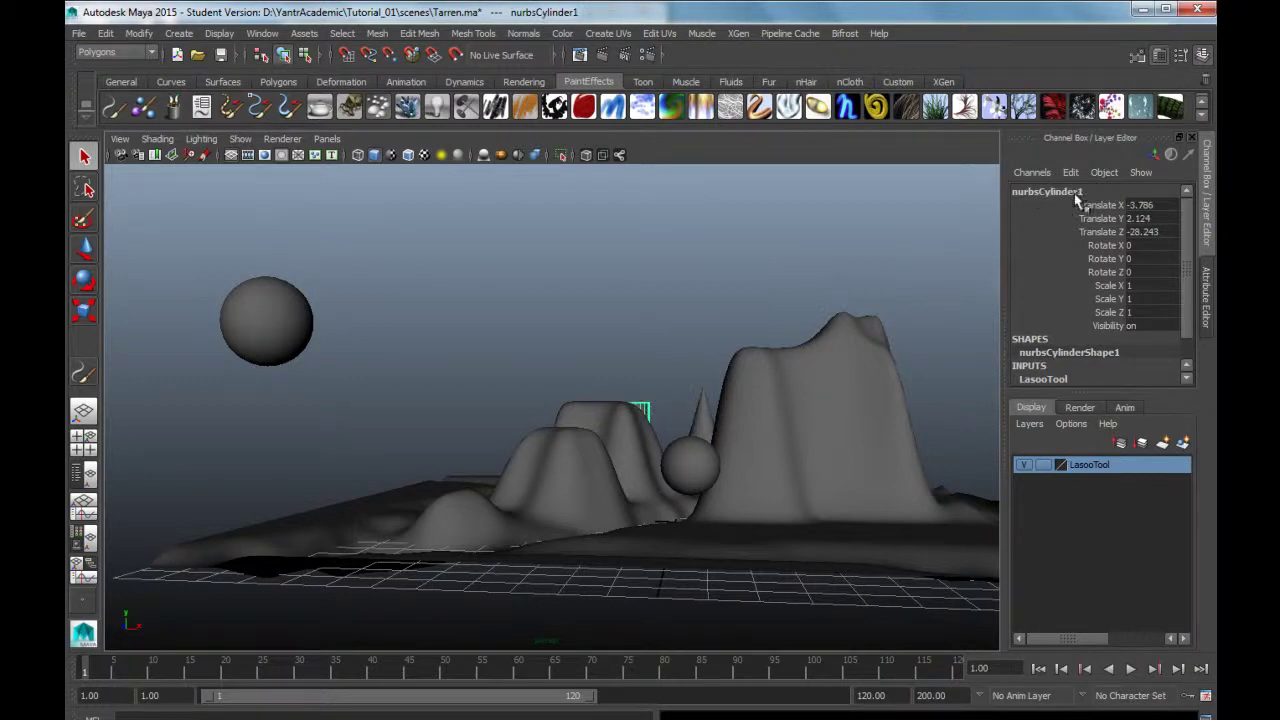
pyautogui.click(578, 336)
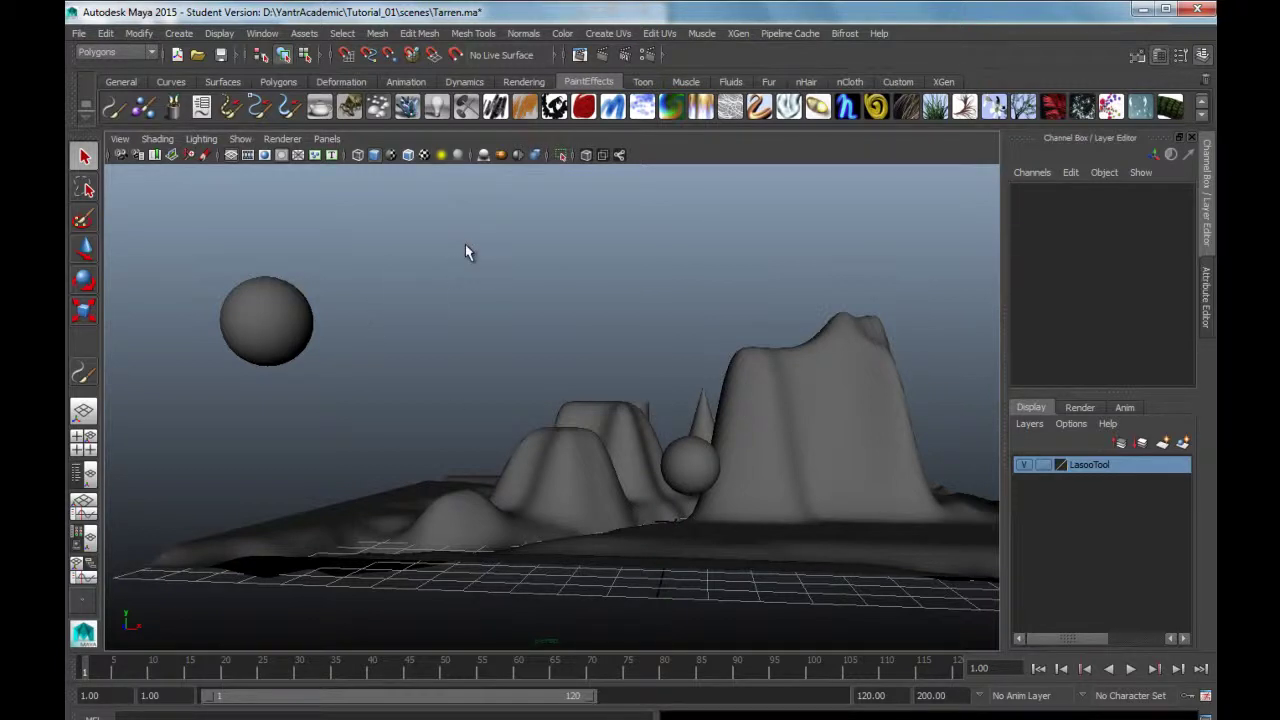
pyautogui.moveTo(462, 246); pyautogui.dragTo(866, 530)
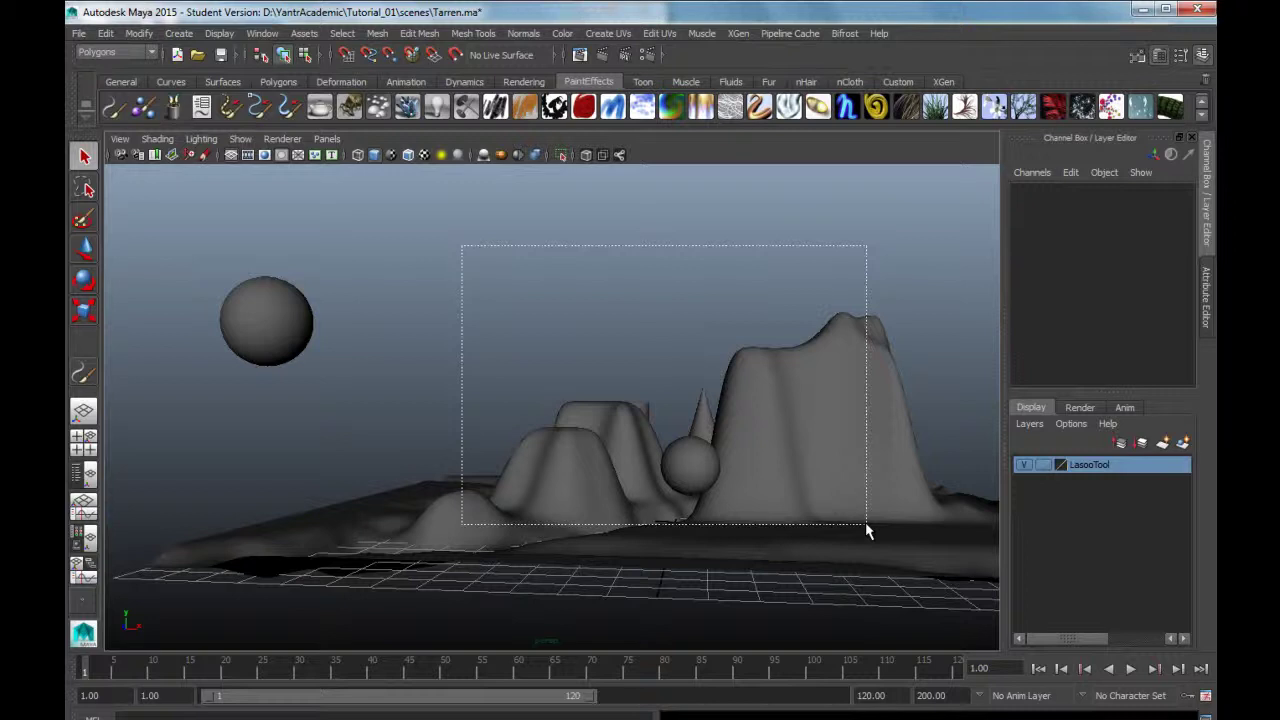
pyautogui.moveTo(866, 524); pyautogui.dragTo(869, 523)
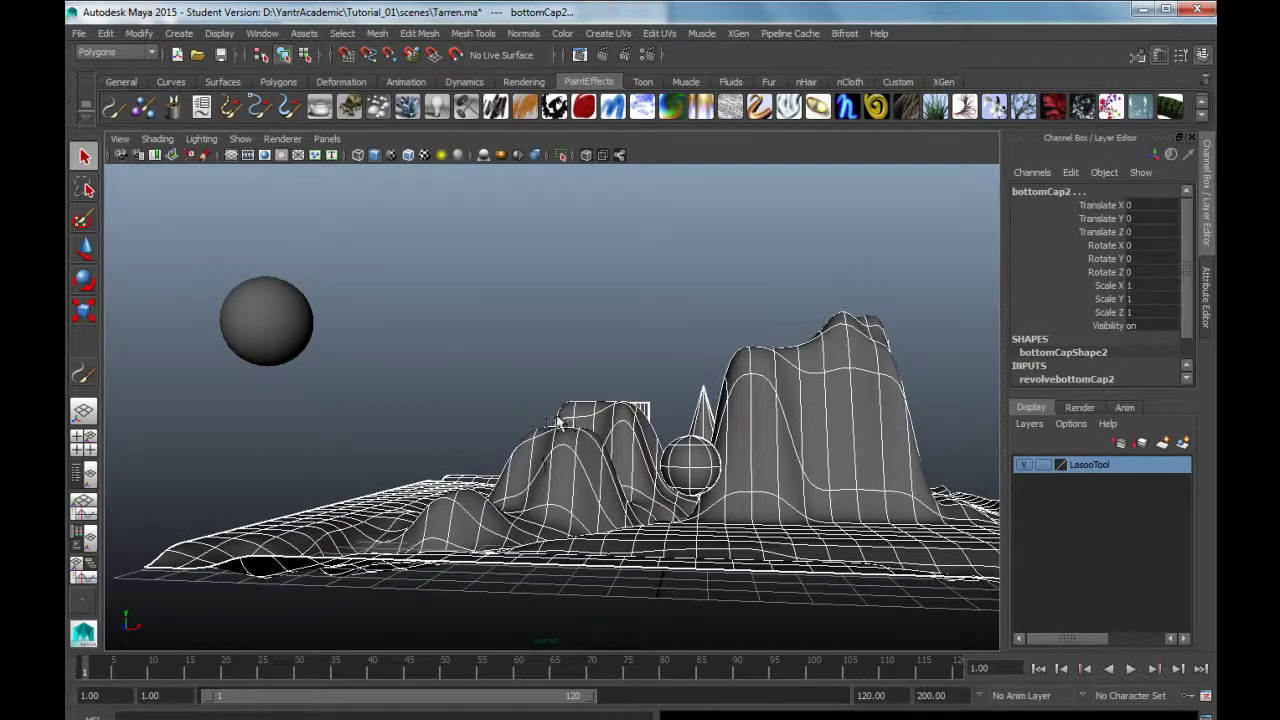
pyautogui.click(517, 323)
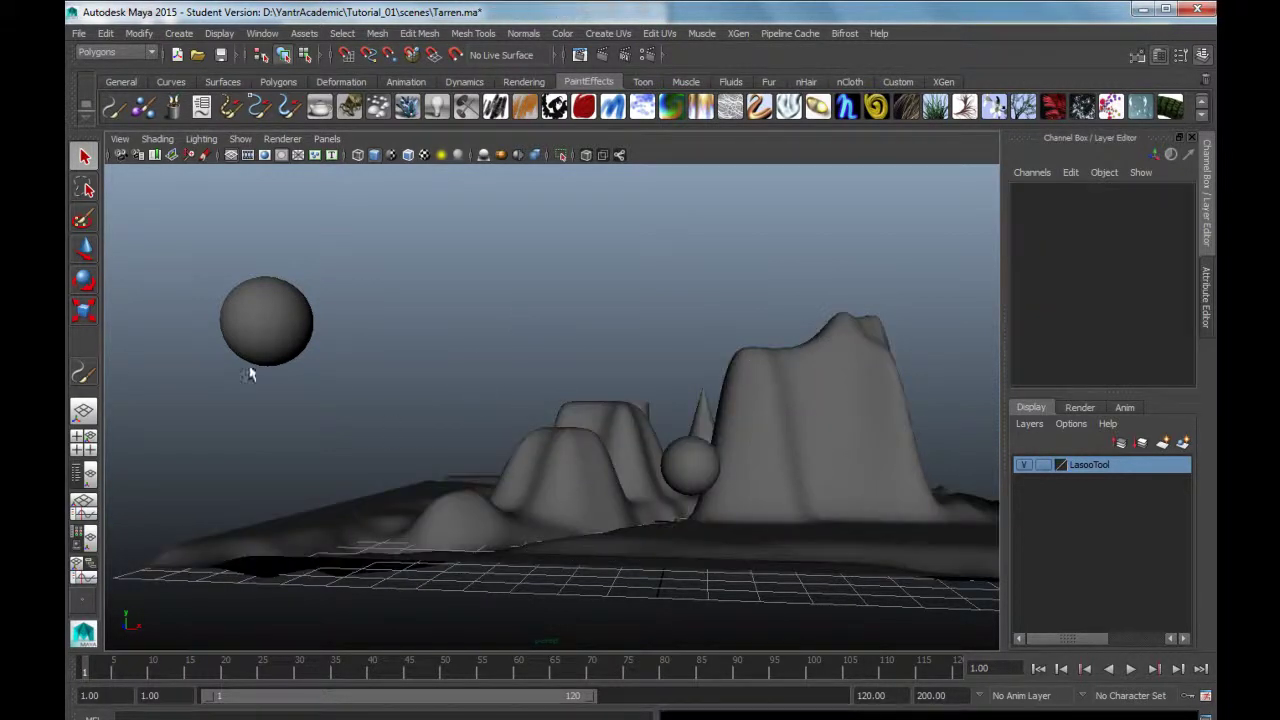
pyautogui.moveTo(146, 202)
pyautogui.mouseDown()
pyautogui.moveTo(923, 544)
pyautogui.moveTo(951, 572)
pyautogui.mouseUp()
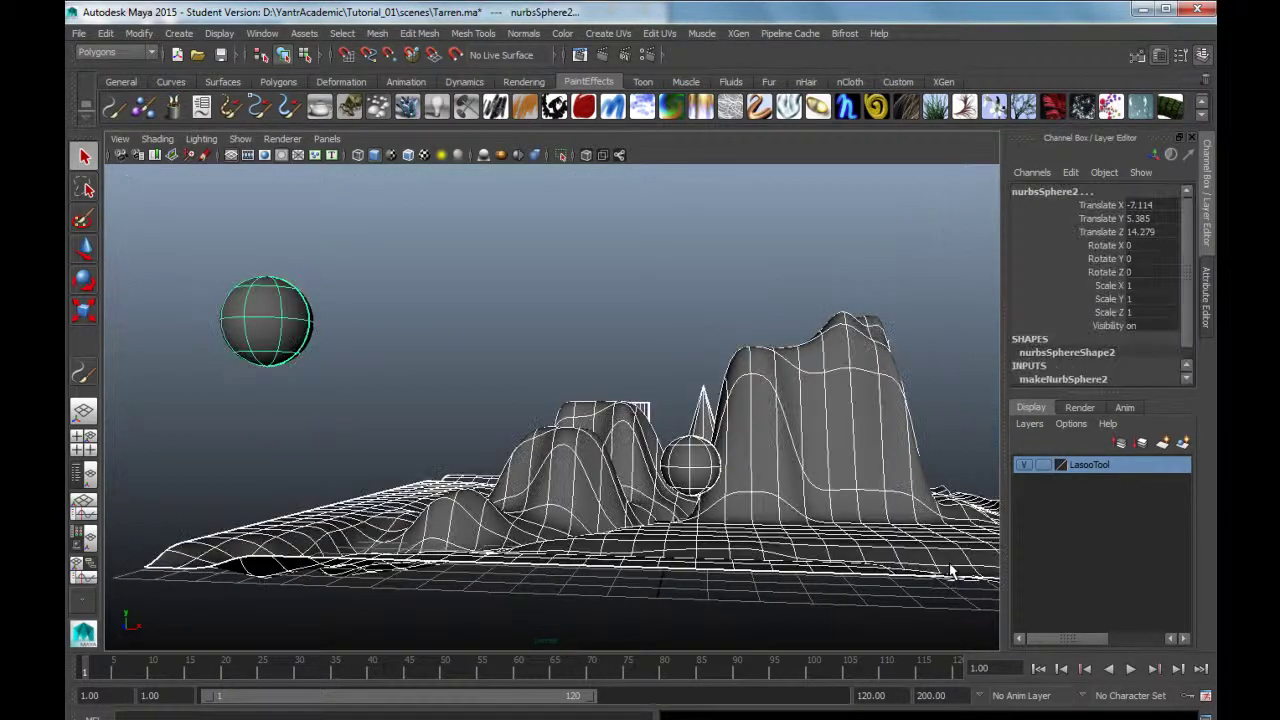
pyautogui.click(503, 316)
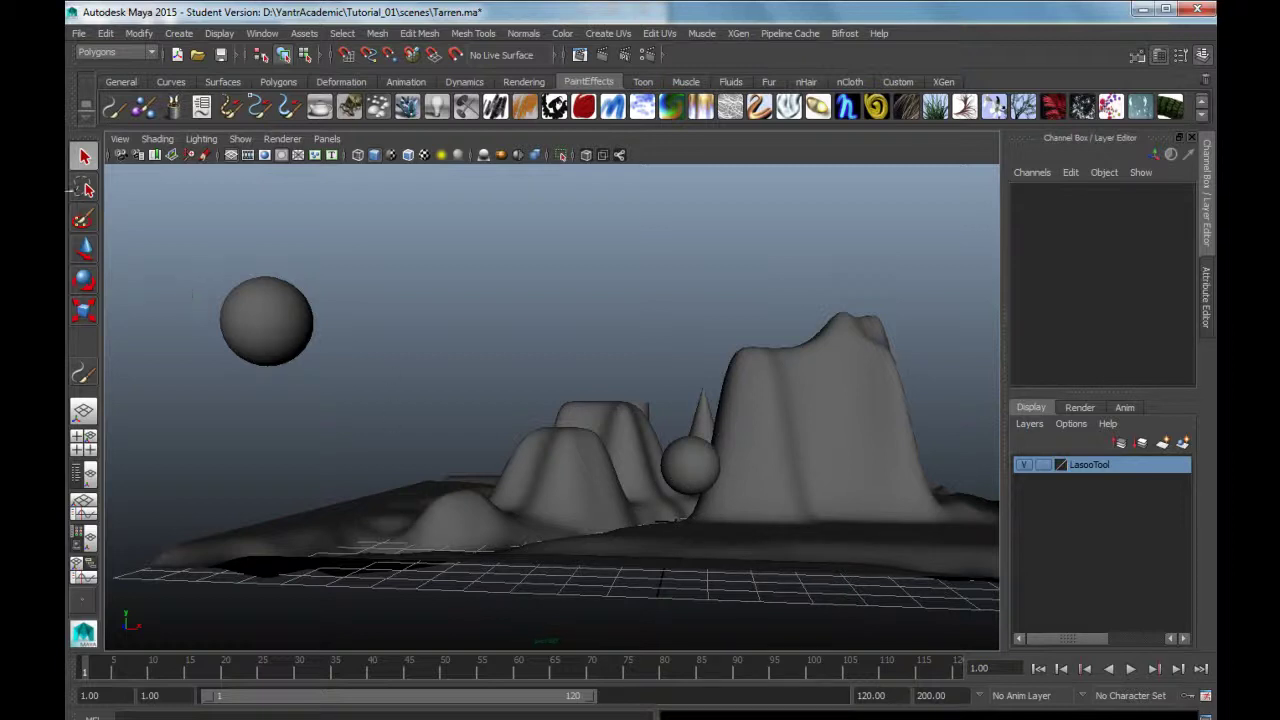
pyautogui.click(84, 190)
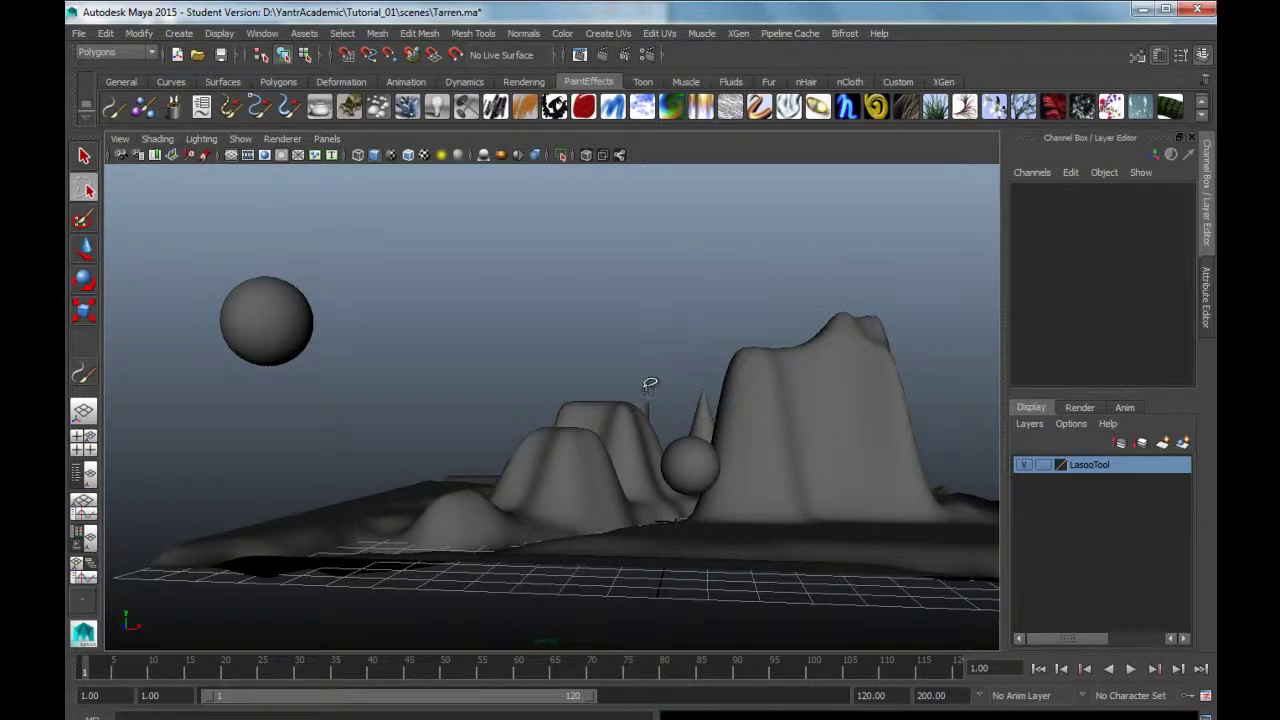
pyautogui.moveTo(652, 406)
pyautogui.mouseDown()
pyautogui.moveTo(696, 434)
pyautogui.moveTo(650, 384)
pyautogui.mouseUp()
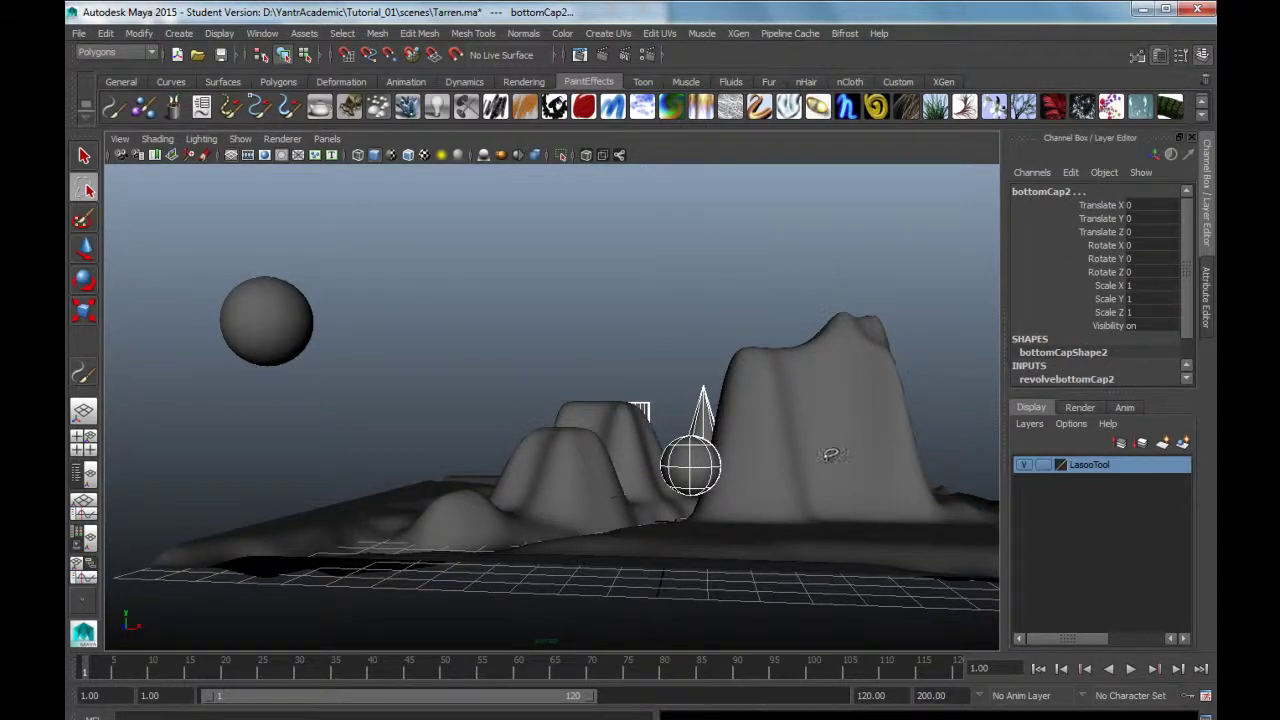
pyautogui.click(84, 248)
pyautogui.click(638, 373)
pyautogui.moveTo(634, 376); pyautogui.dragTo(710, 460)
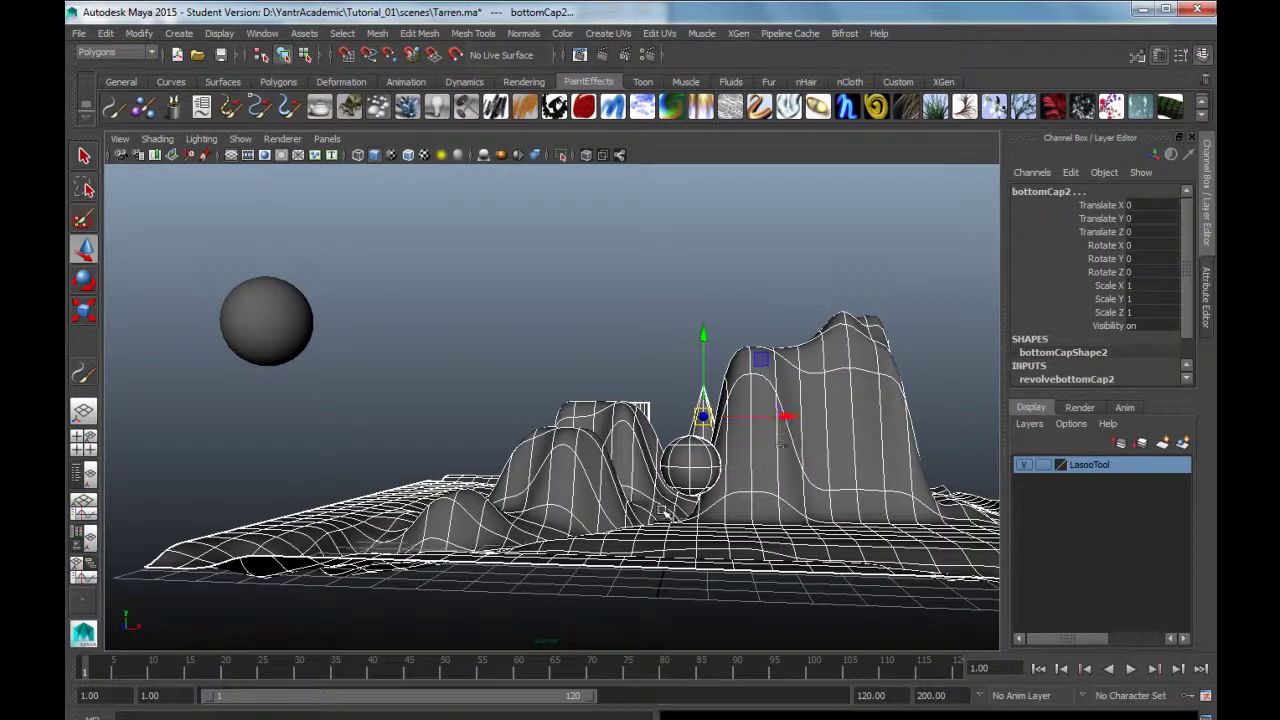
pyautogui.click(653, 383)
pyautogui.click(85, 190)
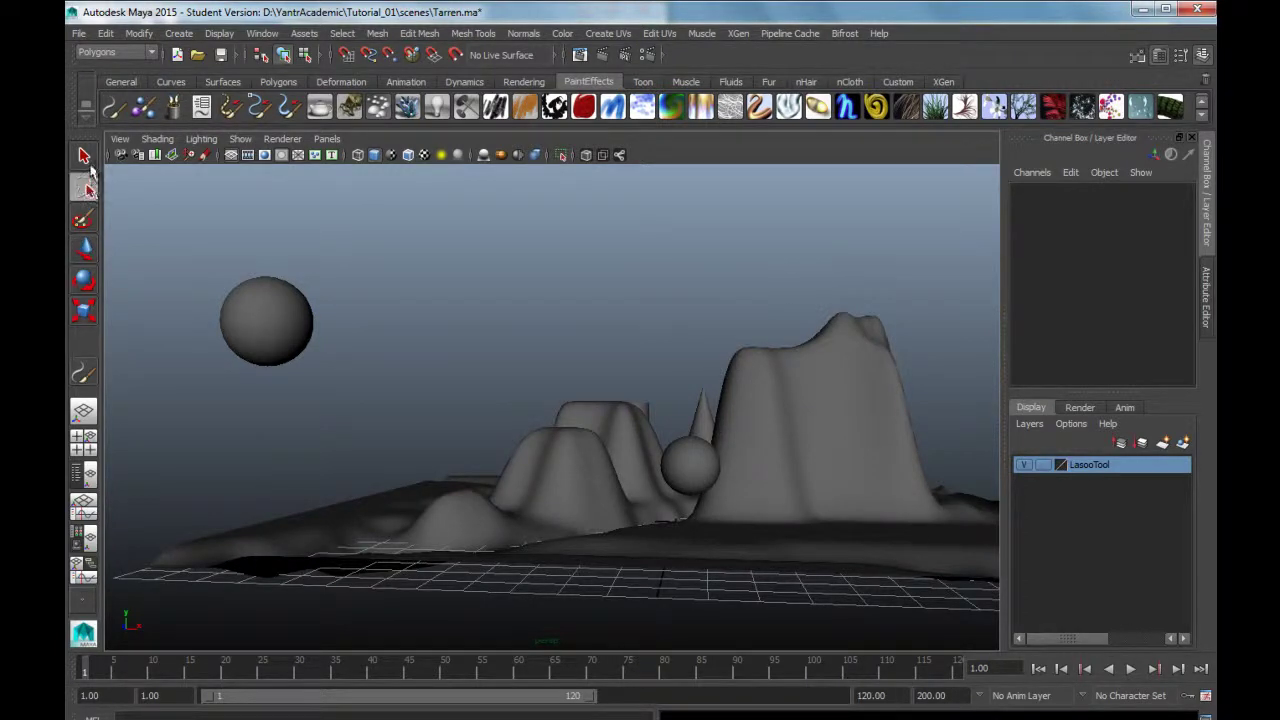
pyautogui.click(84, 155)
pyautogui.click(283, 338)
pyautogui.click(587, 490)
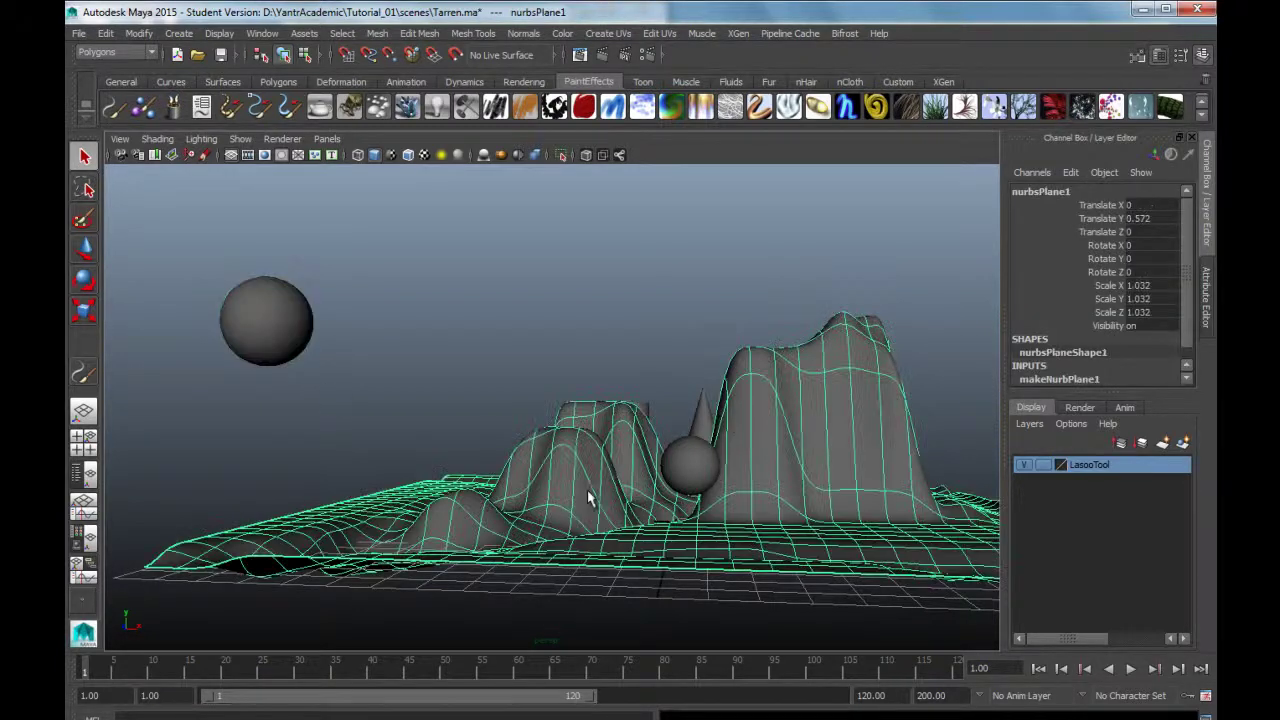
pyautogui.click(700, 465)
pyautogui.click(706, 420)
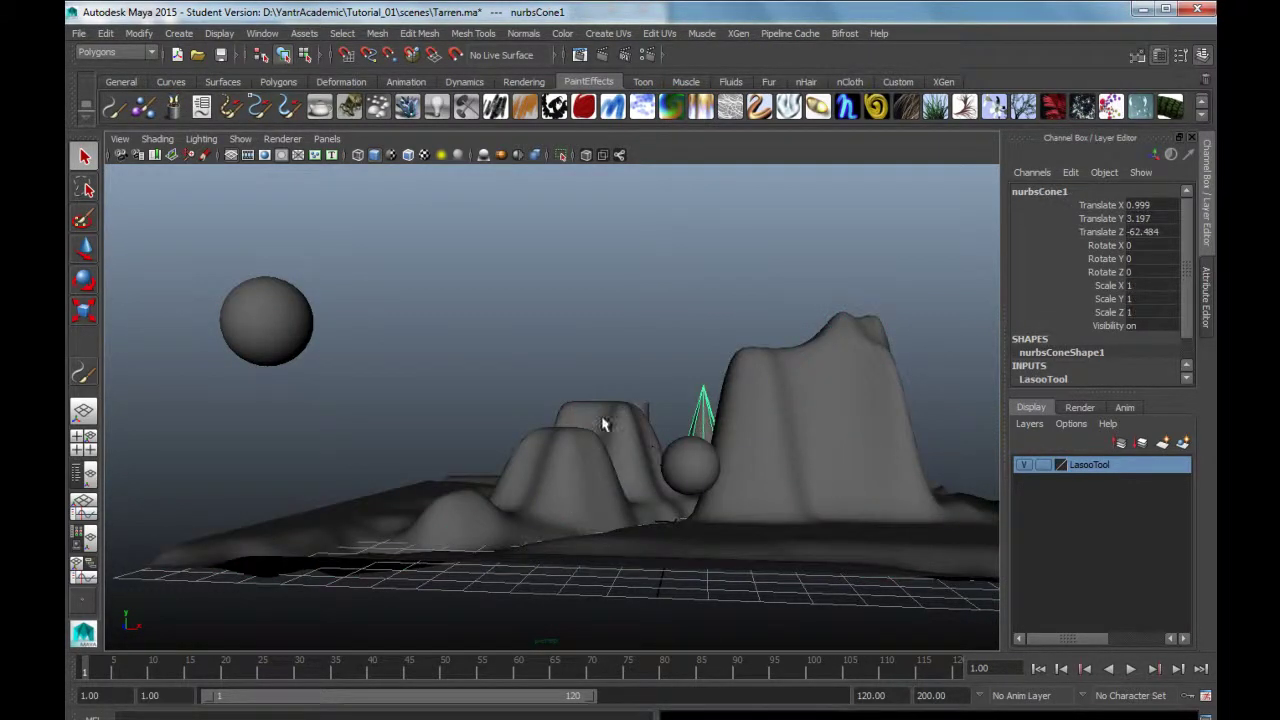
pyautogui.click(645, 412)
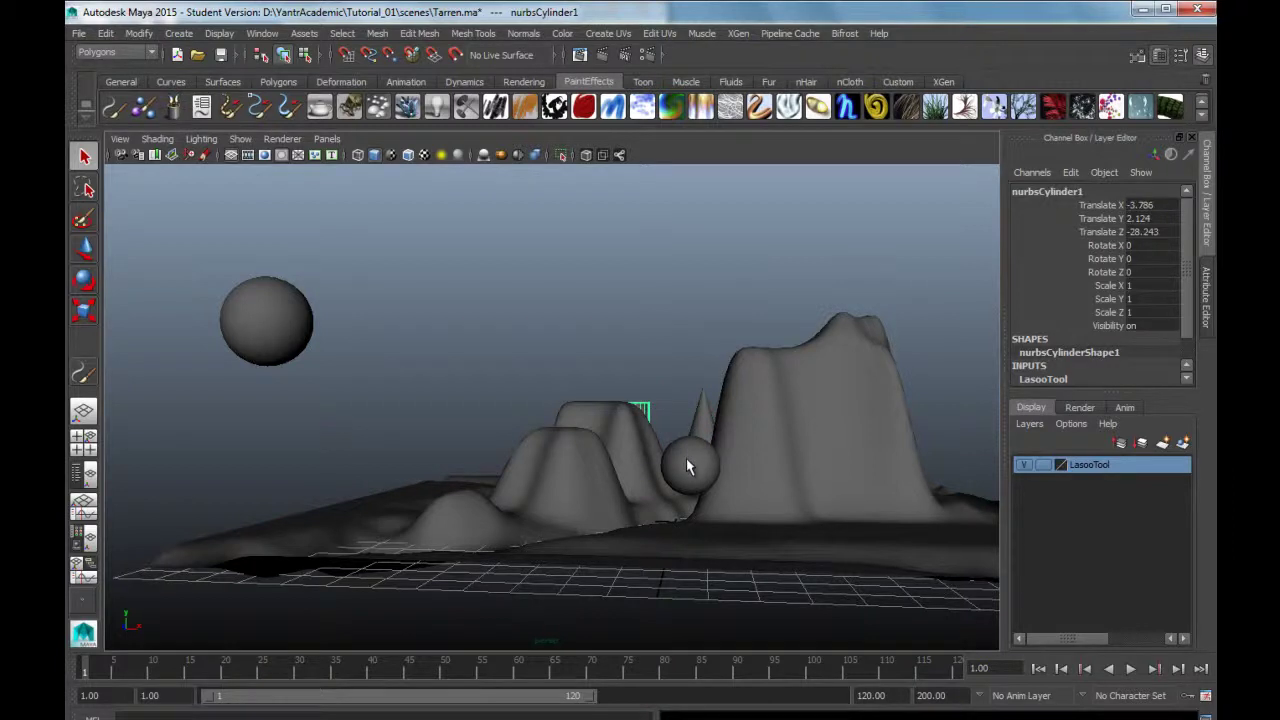
pyautogui.click(88, 196)
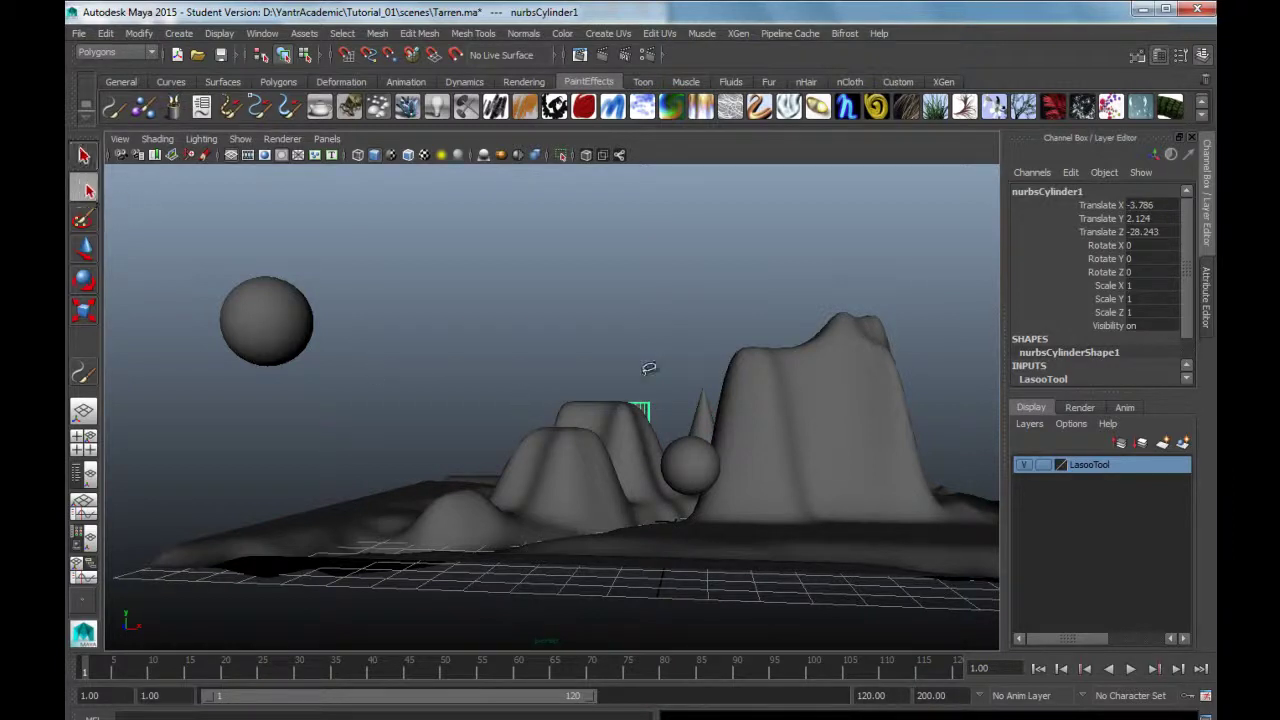
pyautogui.click(657, 363)
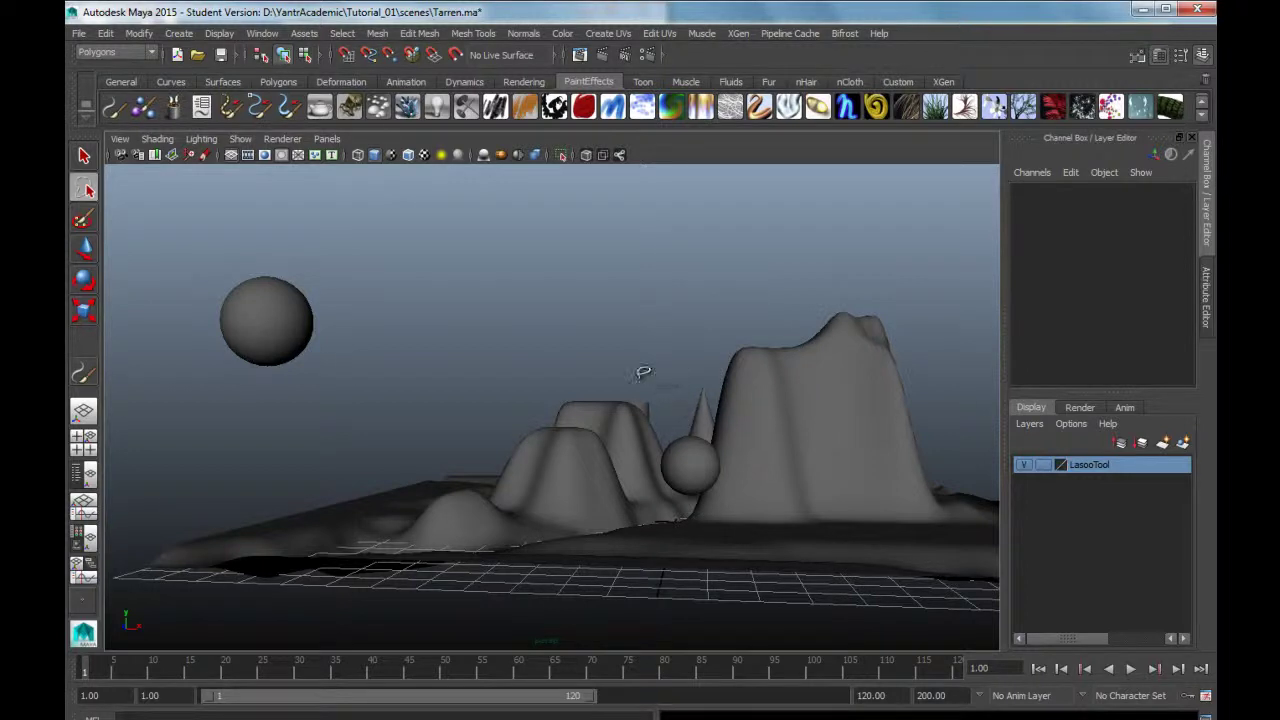
pyautogui.moveTo(639, 377)
pyautogui.mouseDown()
pyautogui.moveTo(696, 388)
pyautogui.moveTo(643, 373)
pyautogui.mouseUp()
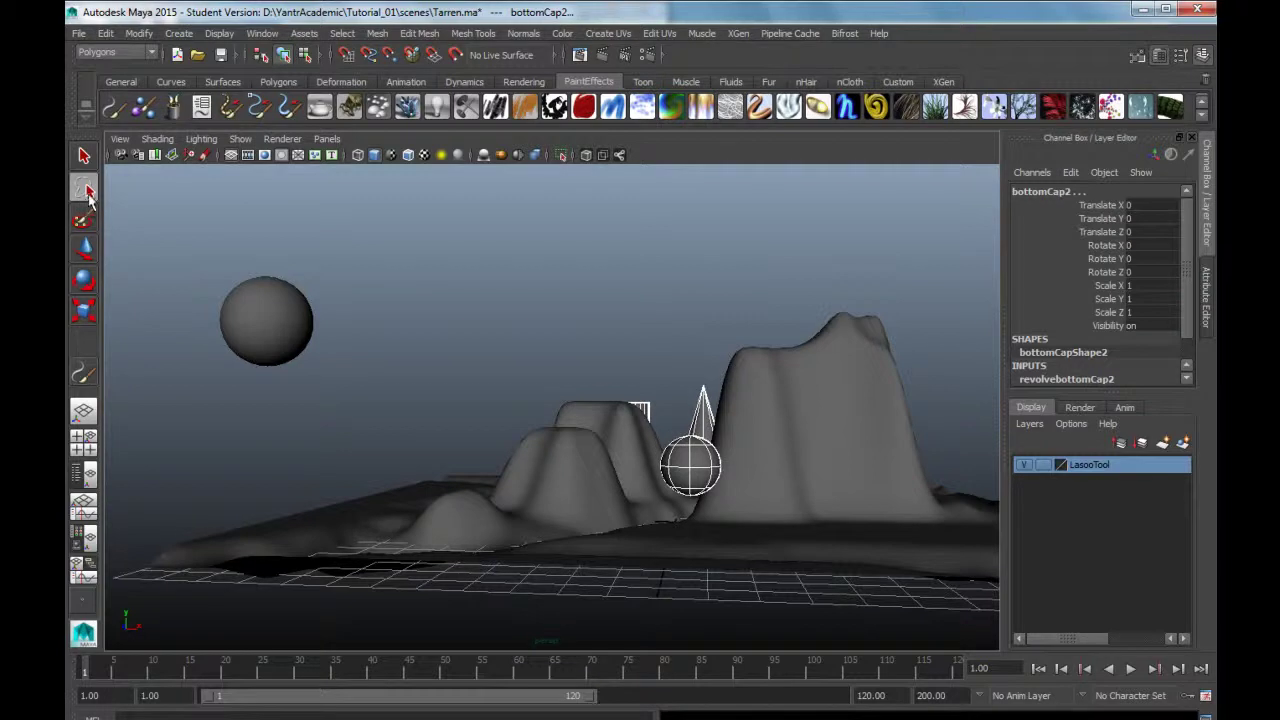
# - Select nurbsSphere2 and cycle its Move, Rotate and Scale handles, ending on Scale
pyautogui.click(262, 330)
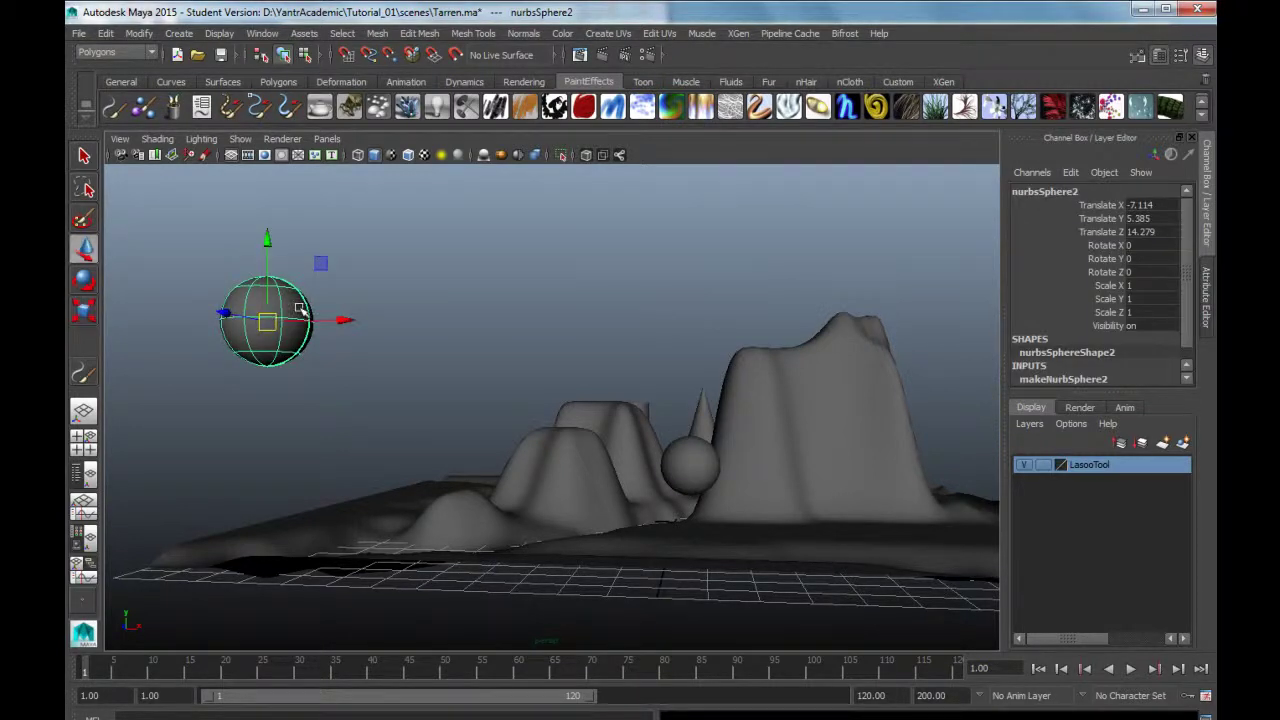
pyautogui.press('e')
pyautogui.press('r')
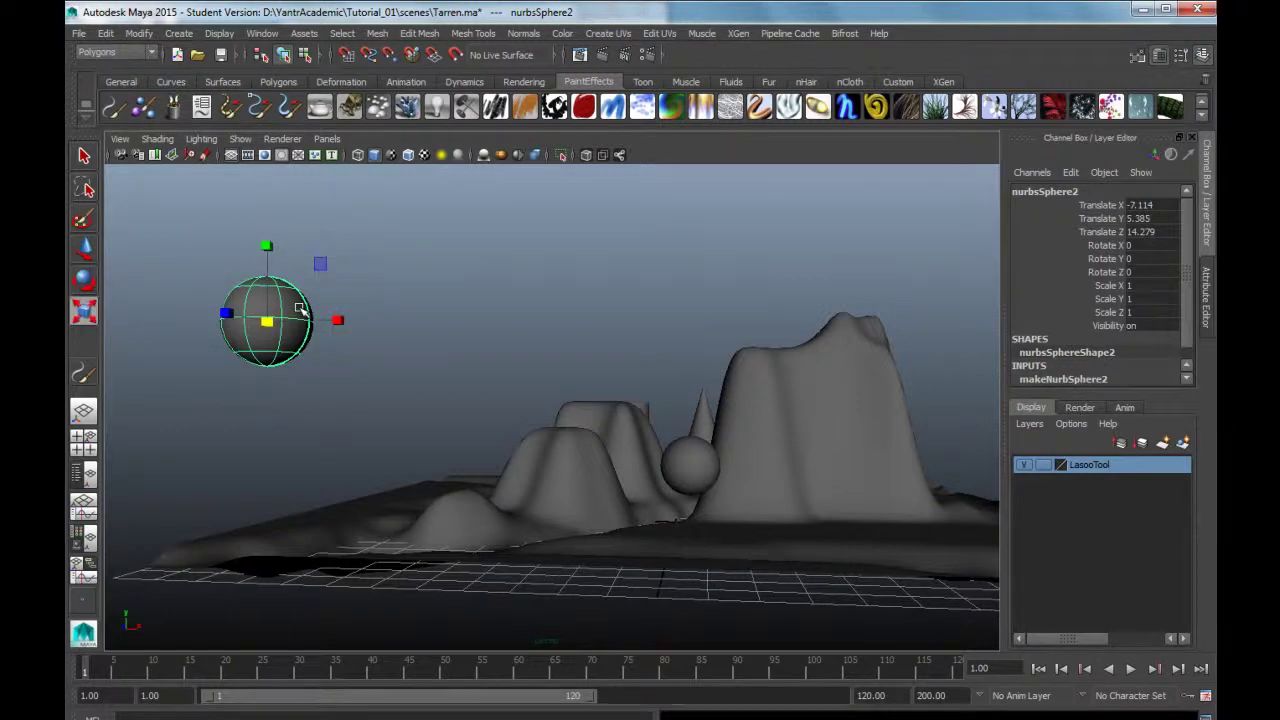
pyautogui.press('w')
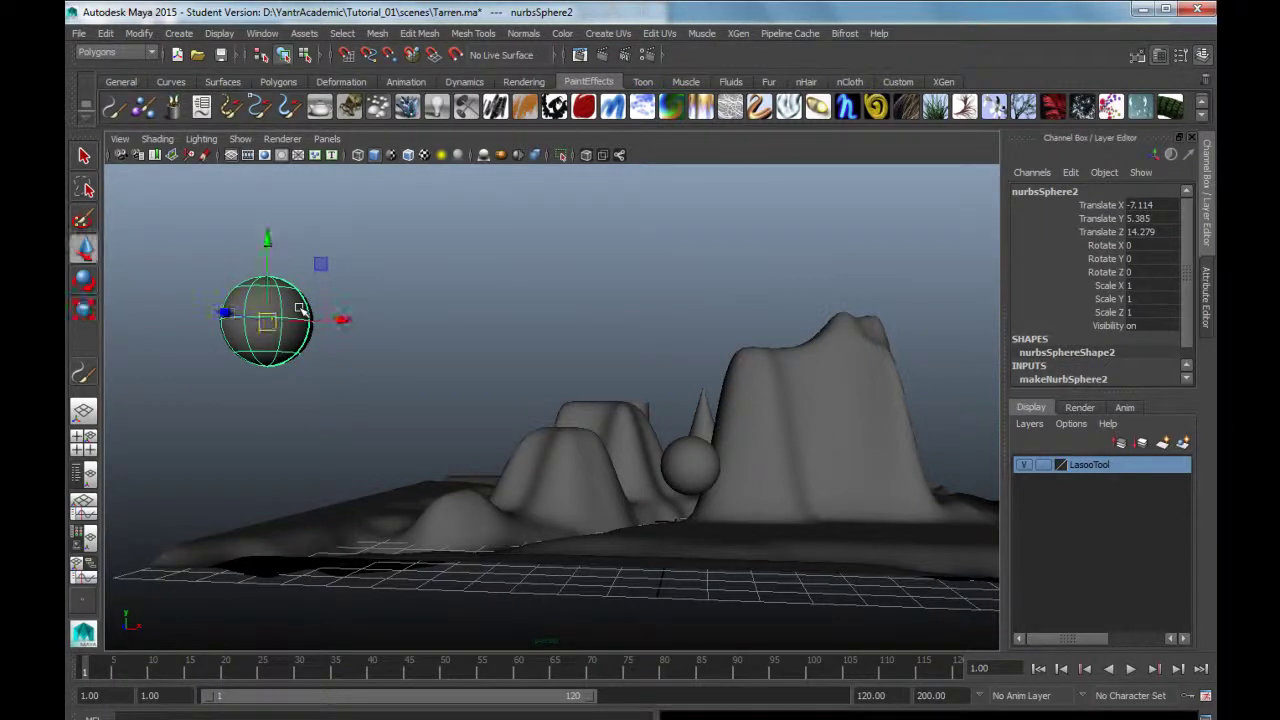
pyautogui.press('e')
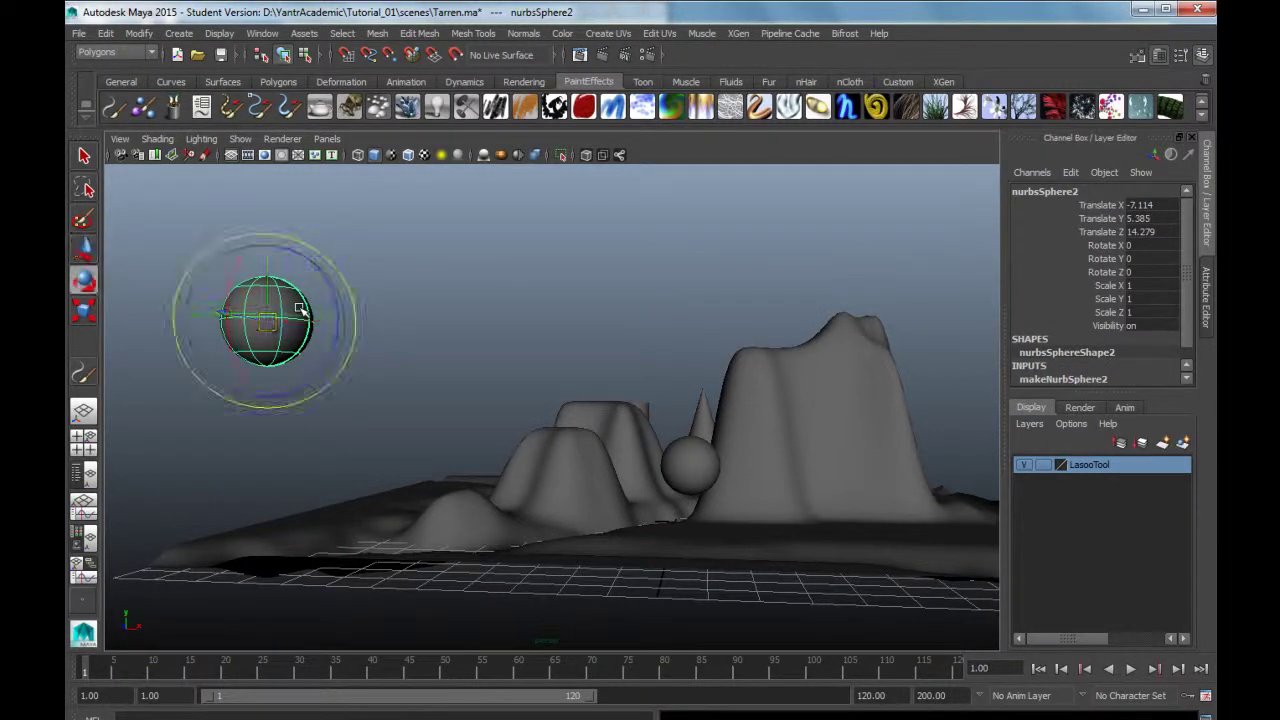
pyautogui.press('r')
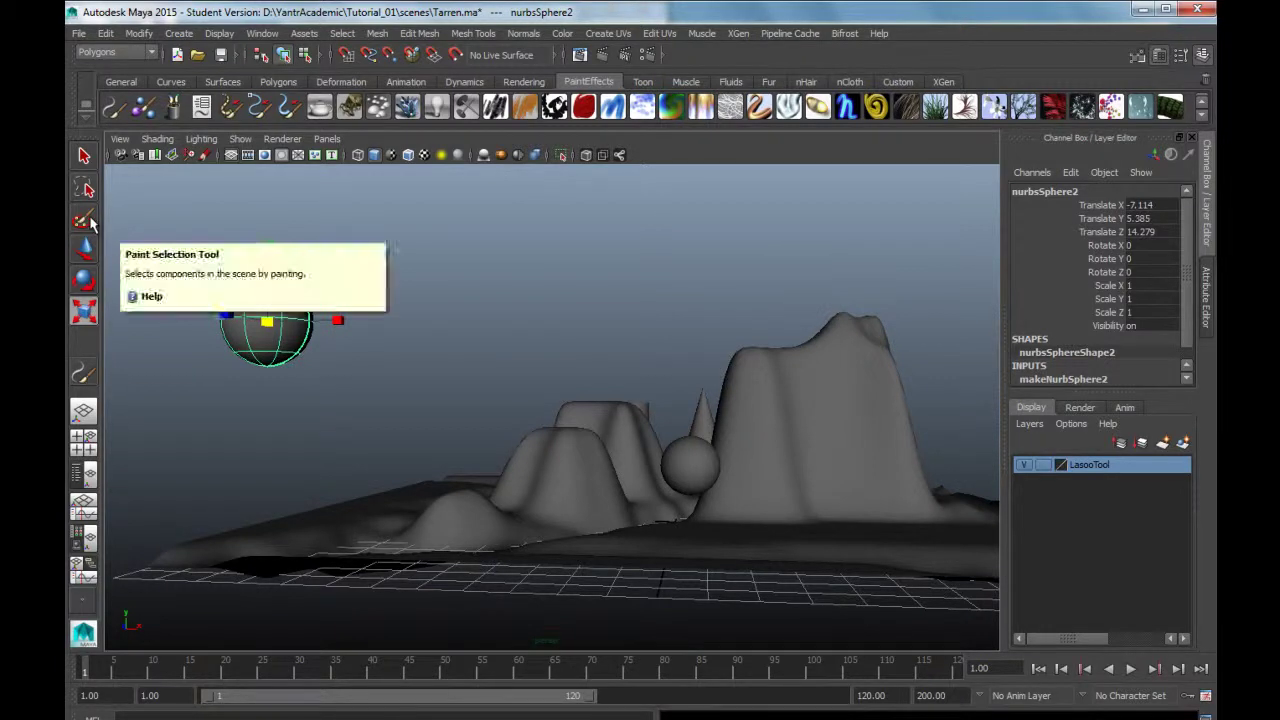
# - Show the sphere's CVs with the Paint Selection Tool and paint a few at its centre
pyautogui.click(88, 222)
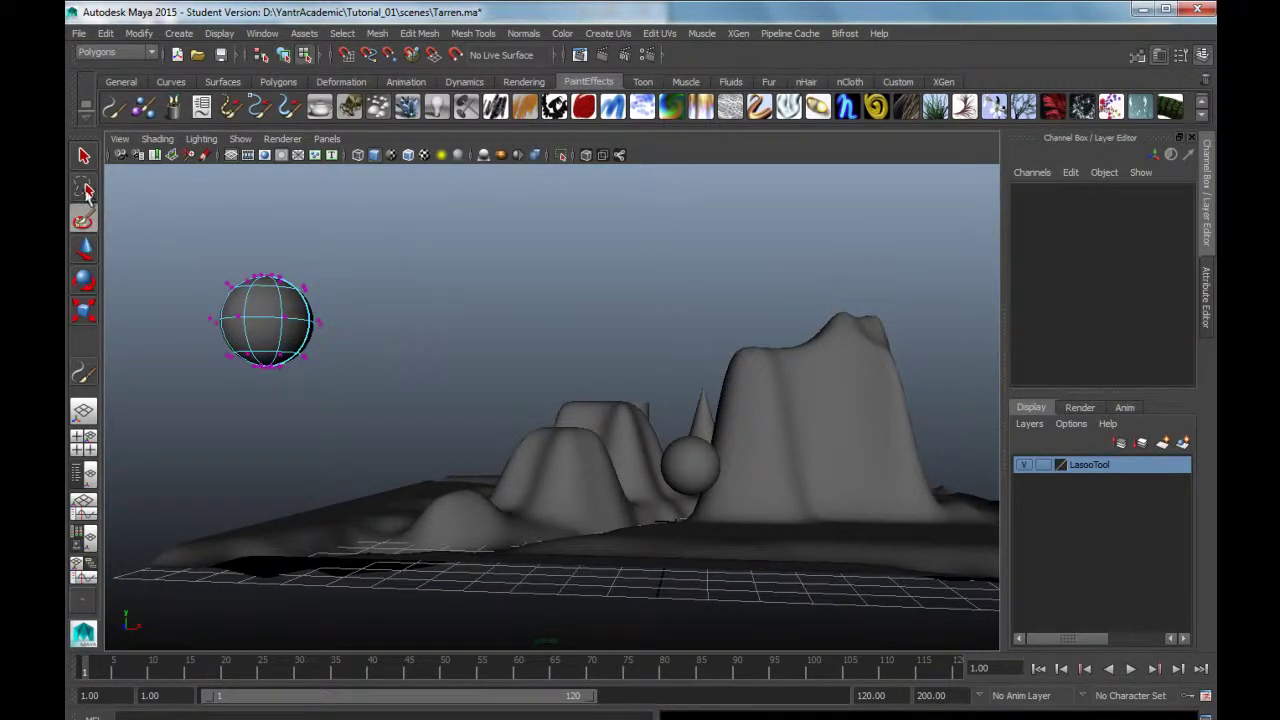
pyautogui.click(86, 252)
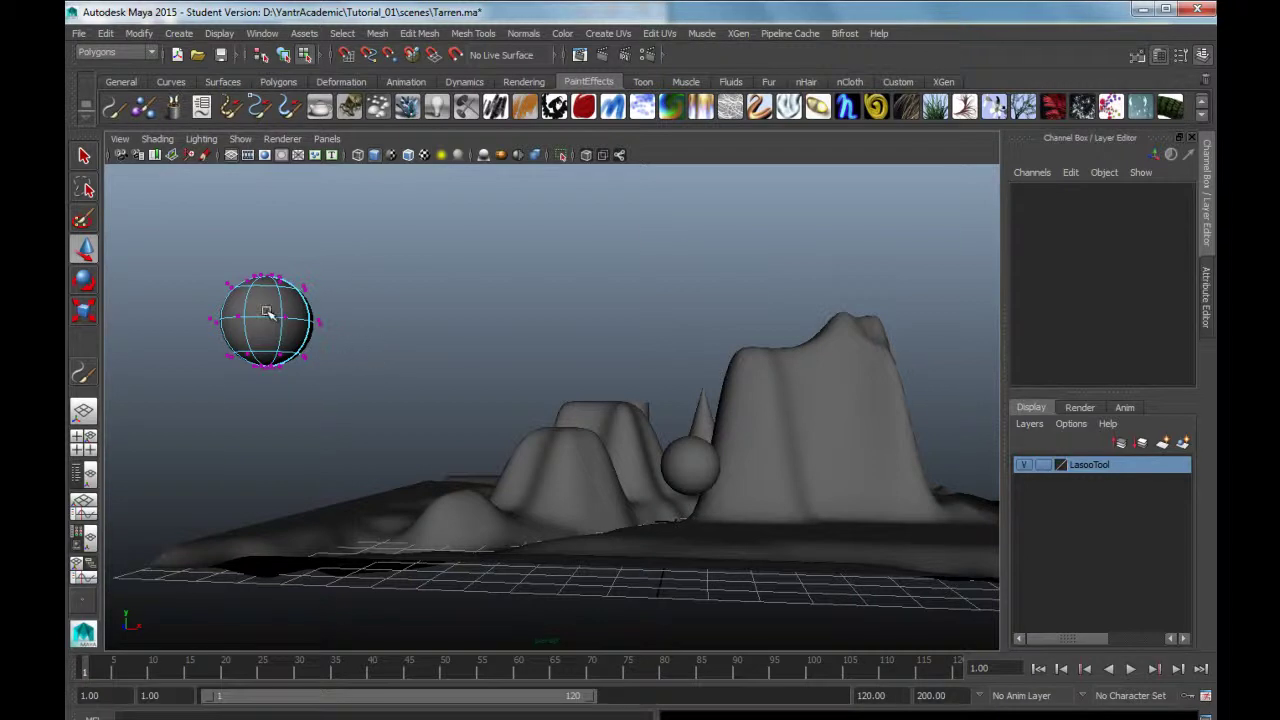
pyautogui.click(85, 221)
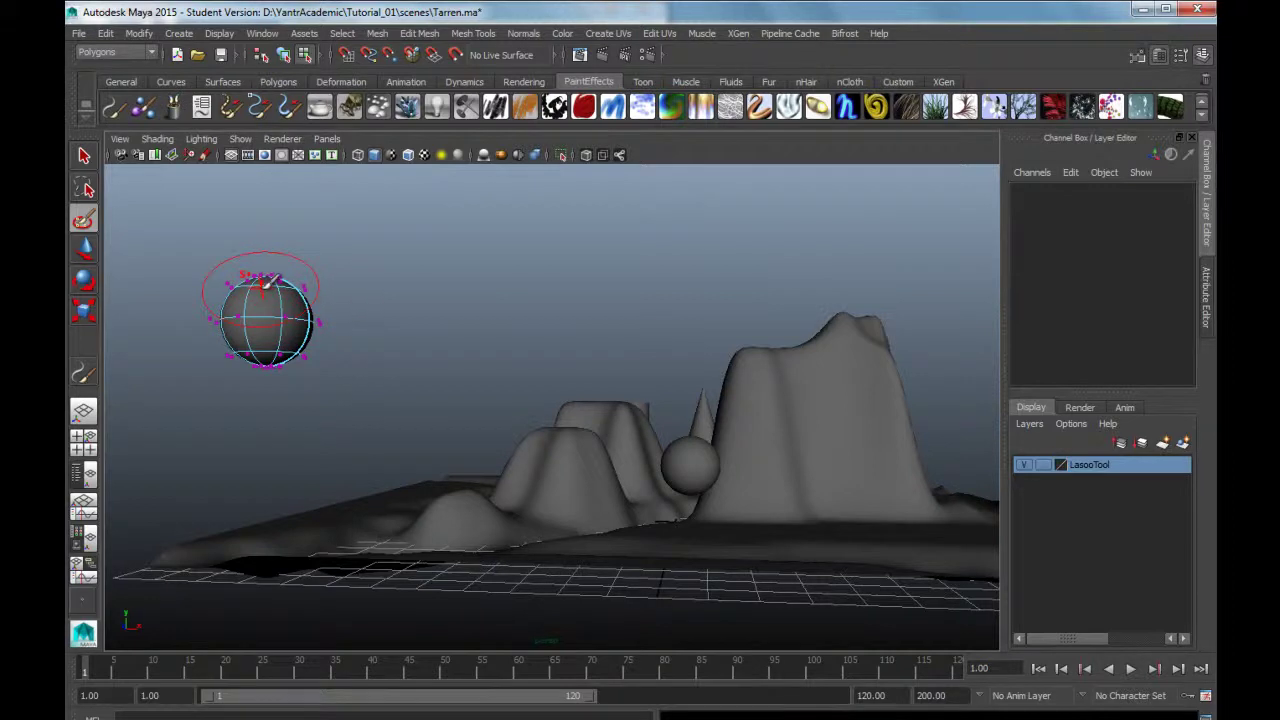
pyautogui.moveTo(280, 318); pyautogui.dragTo(276, 316)
pyautogui.click(84, 252)
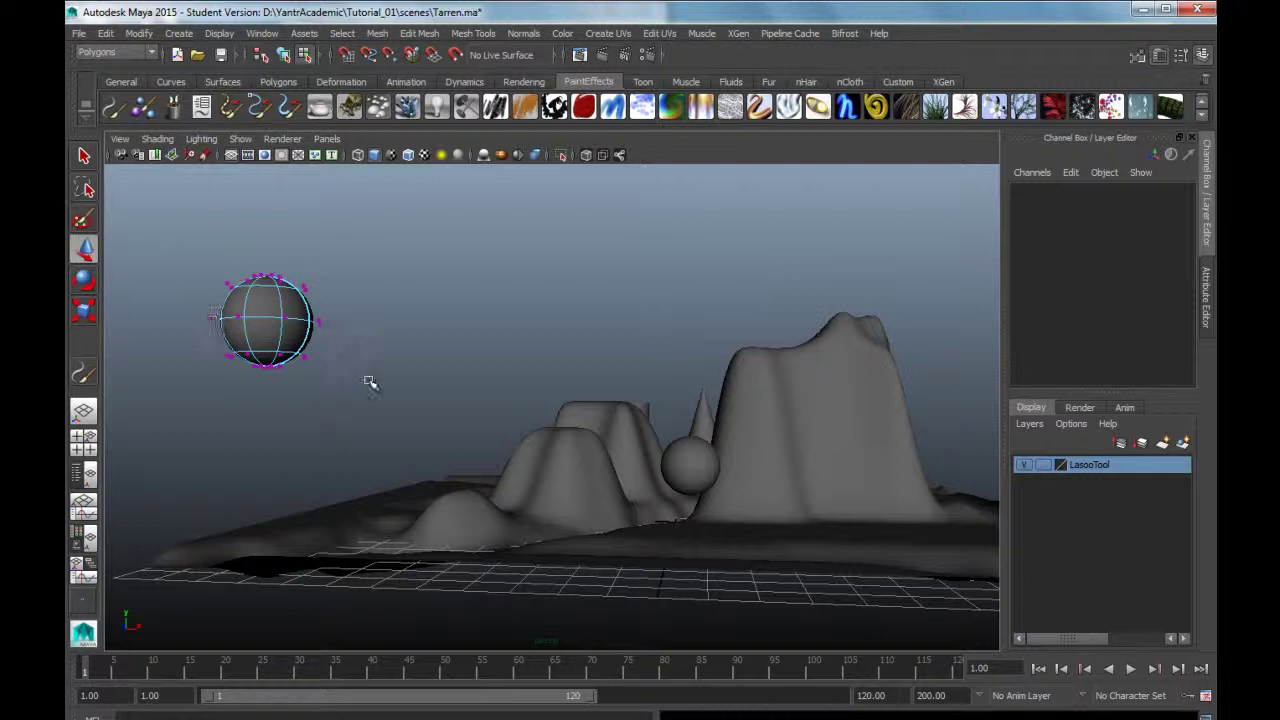
# - Return the sphere to Object Mode from its right-click menu
pyautogui.rightClick(266, 328)
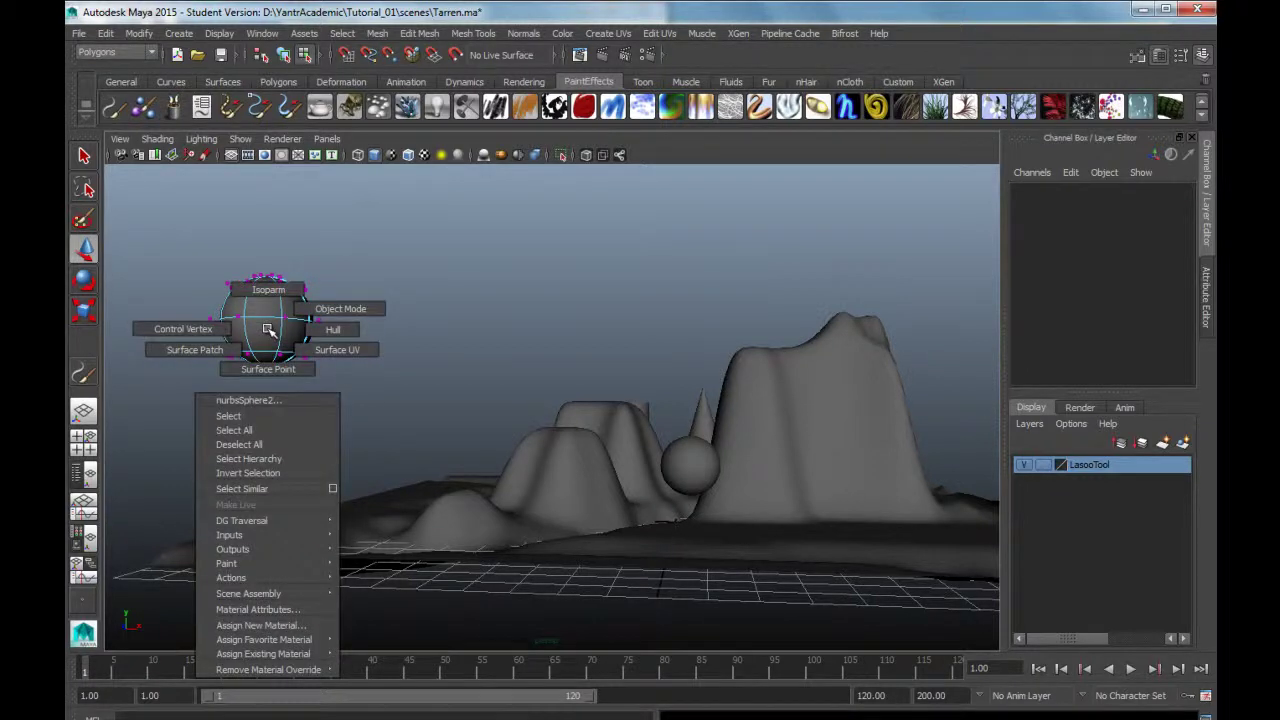
pyautogui.click(316, 307)
pyautogui.moveTo(323, 360)
pyautogui.keyDown('alt'); pyautogui.mouseDown()
pyautogui.moveTo(346, 400)
pyautogui.moveTo(519, 424)
pyautogui.moveTo(617, 337)
pyautogui.moveTo(314, 486)
pyautogui.moveTo(614, 503)
pyautogui.mouseUp(); pyautogui.keyUp('alt')
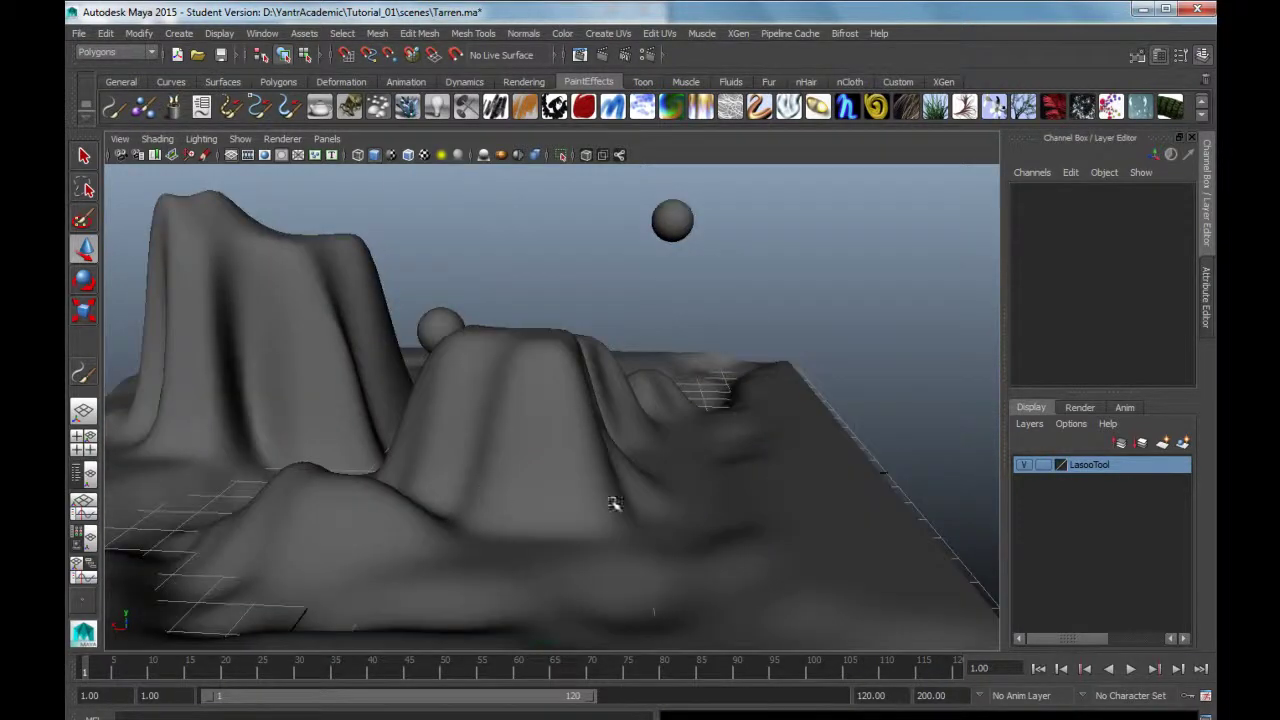
# - Hide the LasooTool layer and re-frame the terrain with one sphere visible
pyautogui.click(1024, 466)
pyautogui.moveTo(632, 569)
pyautogui.keyDown('alt'); pyautogui.mouseDown()
pyautogui.moveTo(567, 585)
pyautogui.moveTo(580, 497)
pyautogui.moveTo(591, 503)
pyautogui.moveTo(534, 509)
pyautogui.moveTo(634, 509)
pyautogui.moveTo(629, 466)
pyautogui.moveTo(606, 466)
pyautogui.moveTo(612, 487)
pyautogui.moveTo(563, 537)
pyautogui.moveTo(586, 403)
pyautogui.moveTo(571, 454)
pyautogui.moveTo(537, 489)
pyautogui.moveTo(519, 484)
pyautogui.moveTo(551, 466)
pyautogui.moveTo(466, 457)
pyautogui.moveTo(480, 474)
pyautogui.mouseUp(); pyautogui.keyUp('alt')
pyautogui.scroll(-5, 571, 454)
pyautogui.scroll(-2, 571, 454)
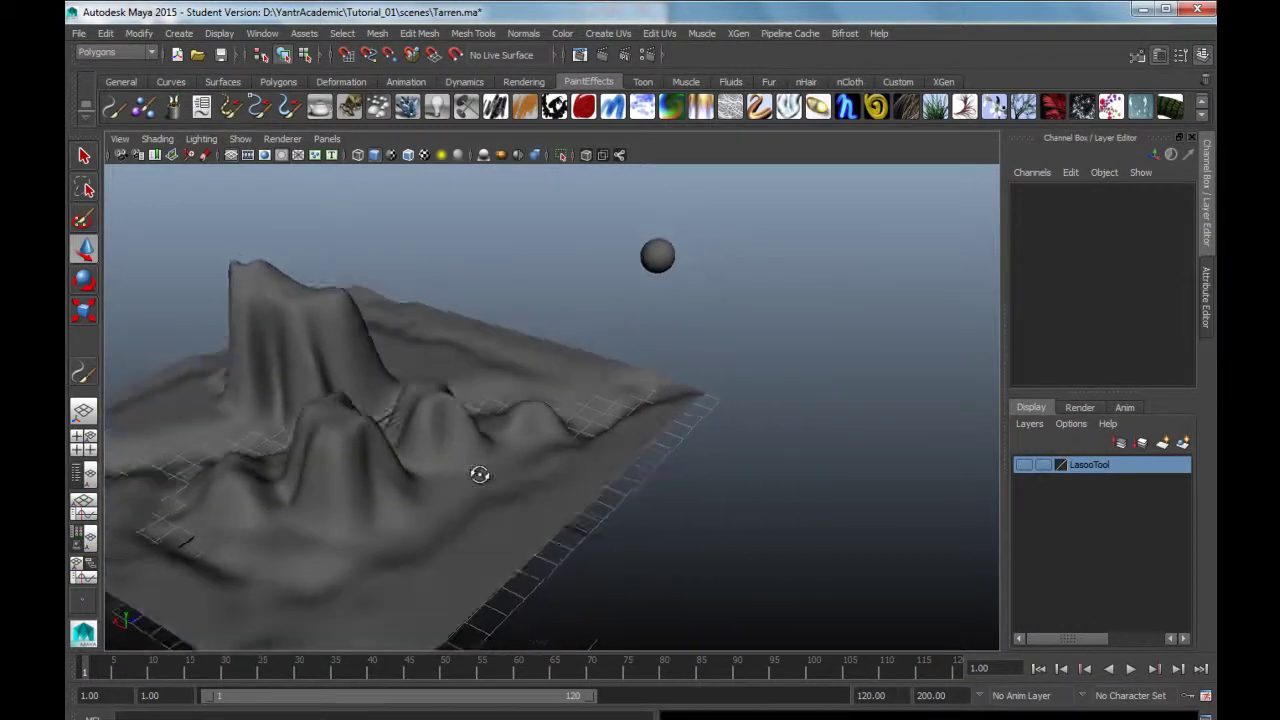
pyautogui.scroll(1, 480, 474)
pyautogui.scroll(1, 489, 466)
pyautogui.scroll(1, 494, 458)
pyautogui.scroll(1, 497, 451)
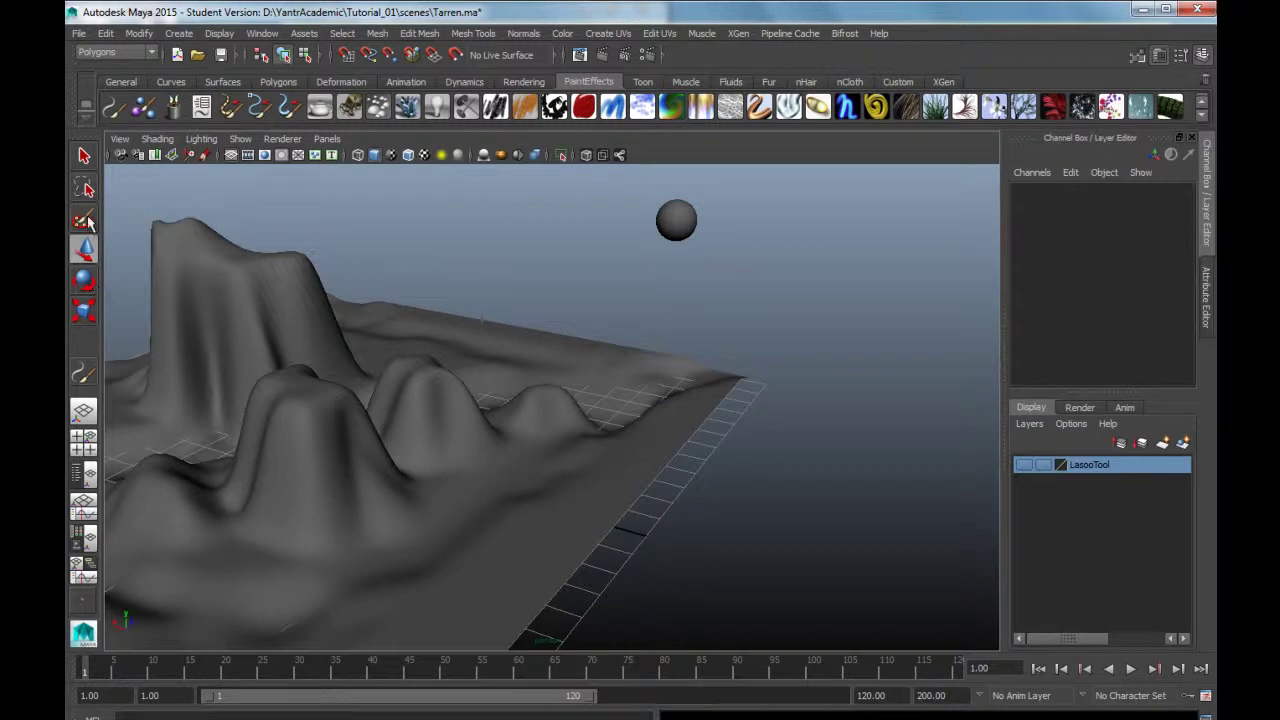
pyautogui.click(84, 220)
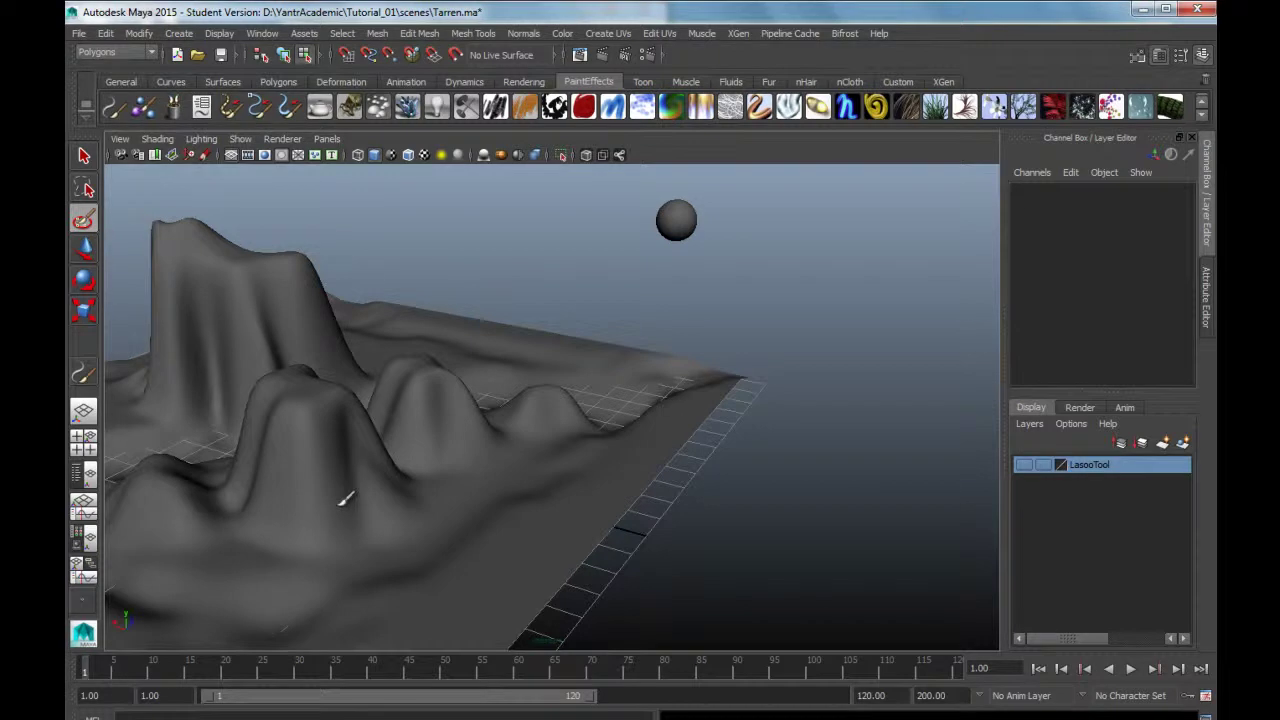
# - Display the terrain's control vertices and try the Paint Selection and Move tools on them
pyautogui.click(84, 157)
pyautogui.click(392, 500)
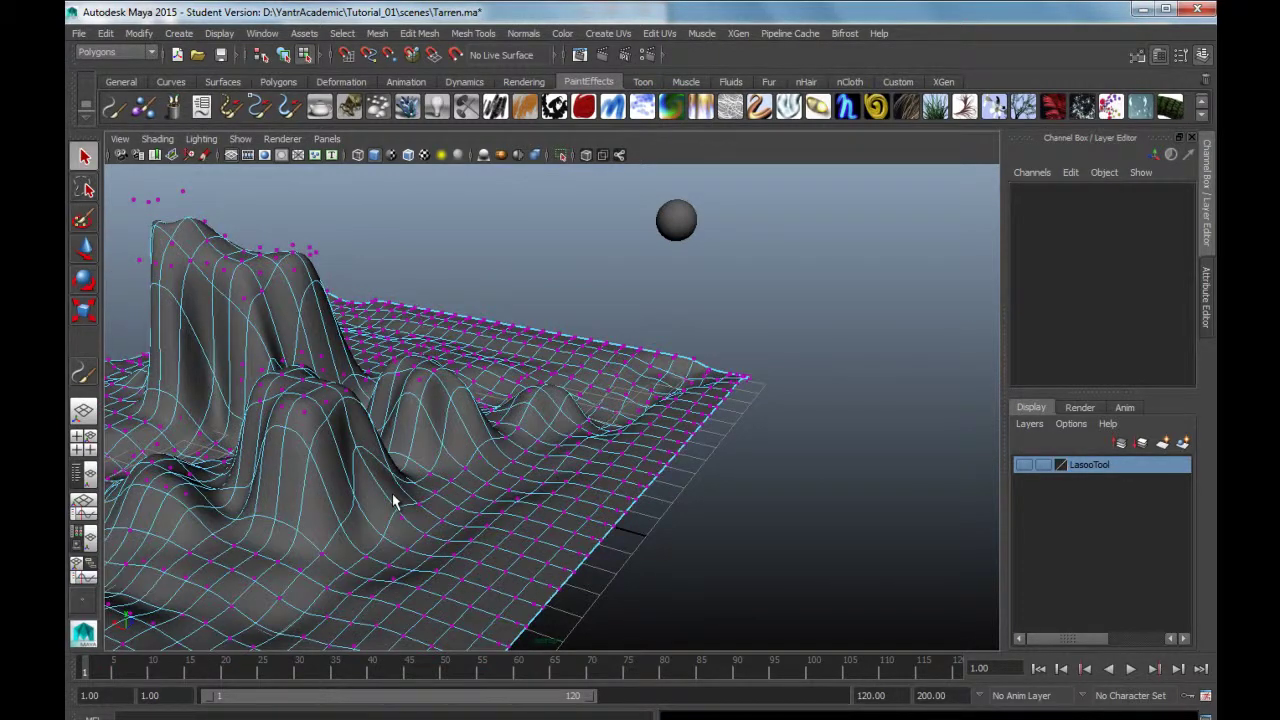
pyautogui.keyDown('alt'); pyautogui.moveTo(435, 550); pyautogui.dragTo(536, 534); pyautogui.keyUp('alt')
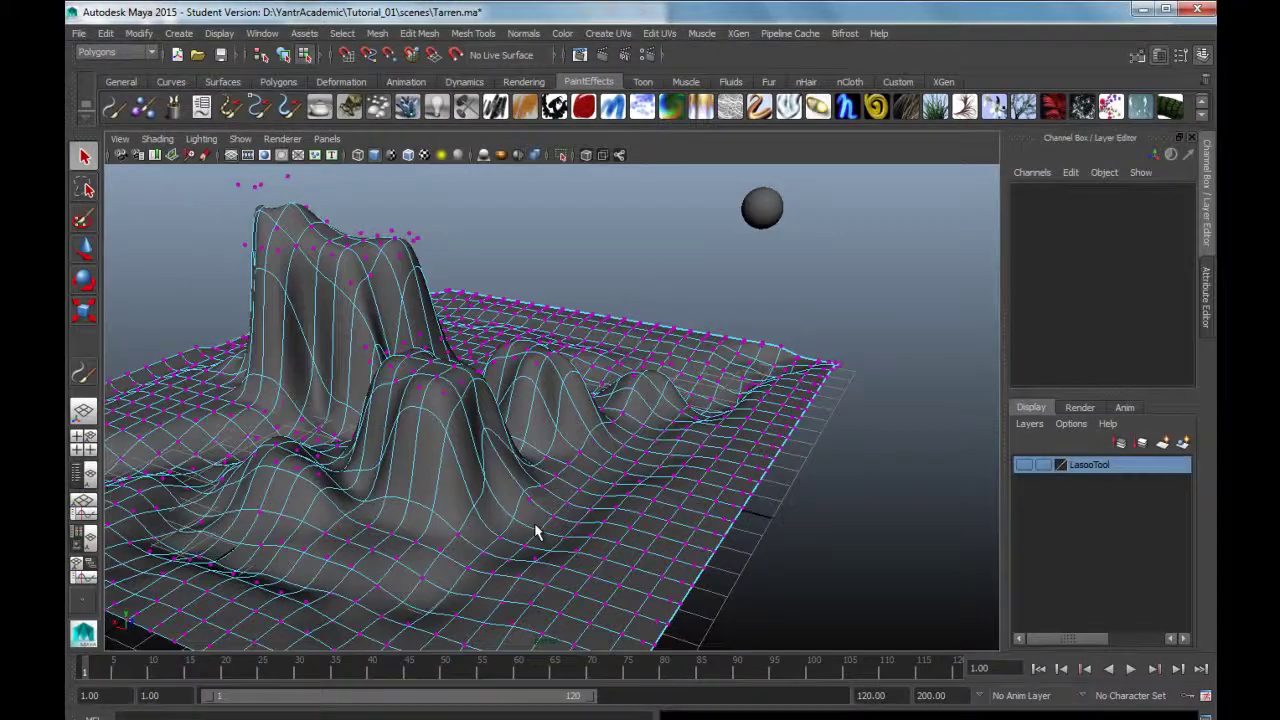
pyautogui.click(84, 219)
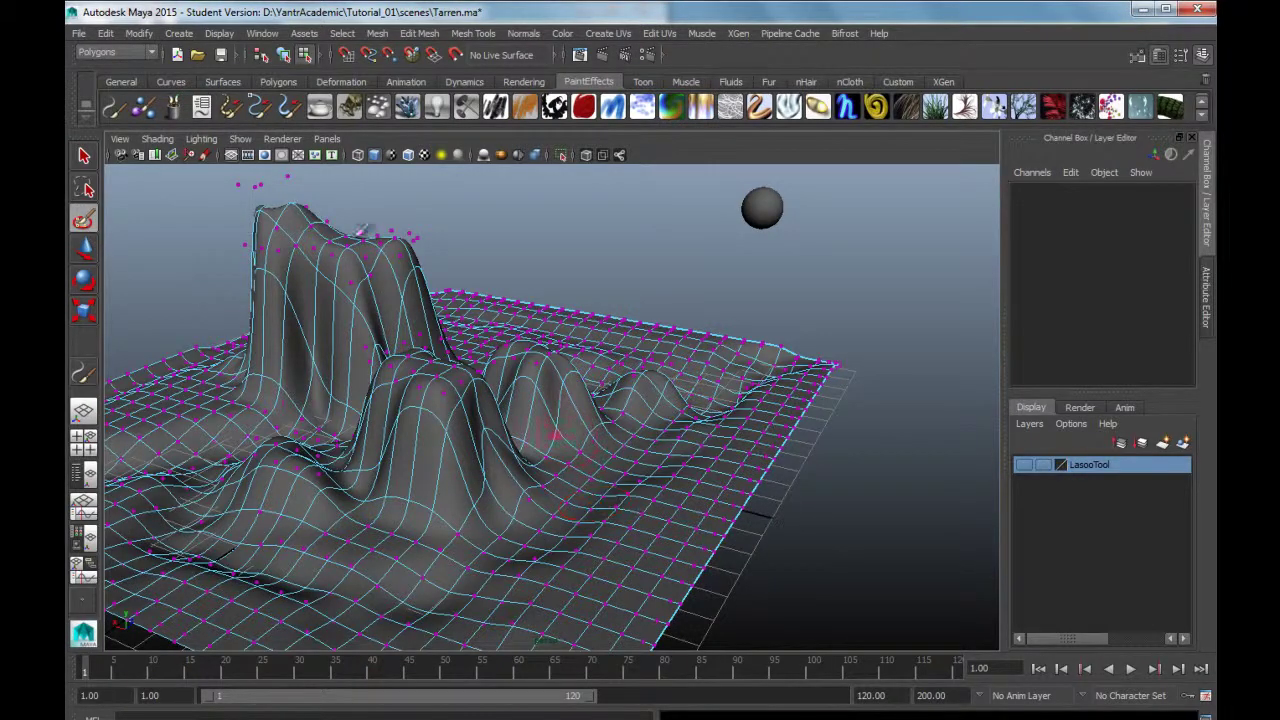
pyautogui.click(84, 250)
# - Switch the terrain back to Object Mode and select the whole nurbsPlane1 surface
pyautogui.moveTo(456, 398); pyautogui.dragTo(527, 377, button='right')
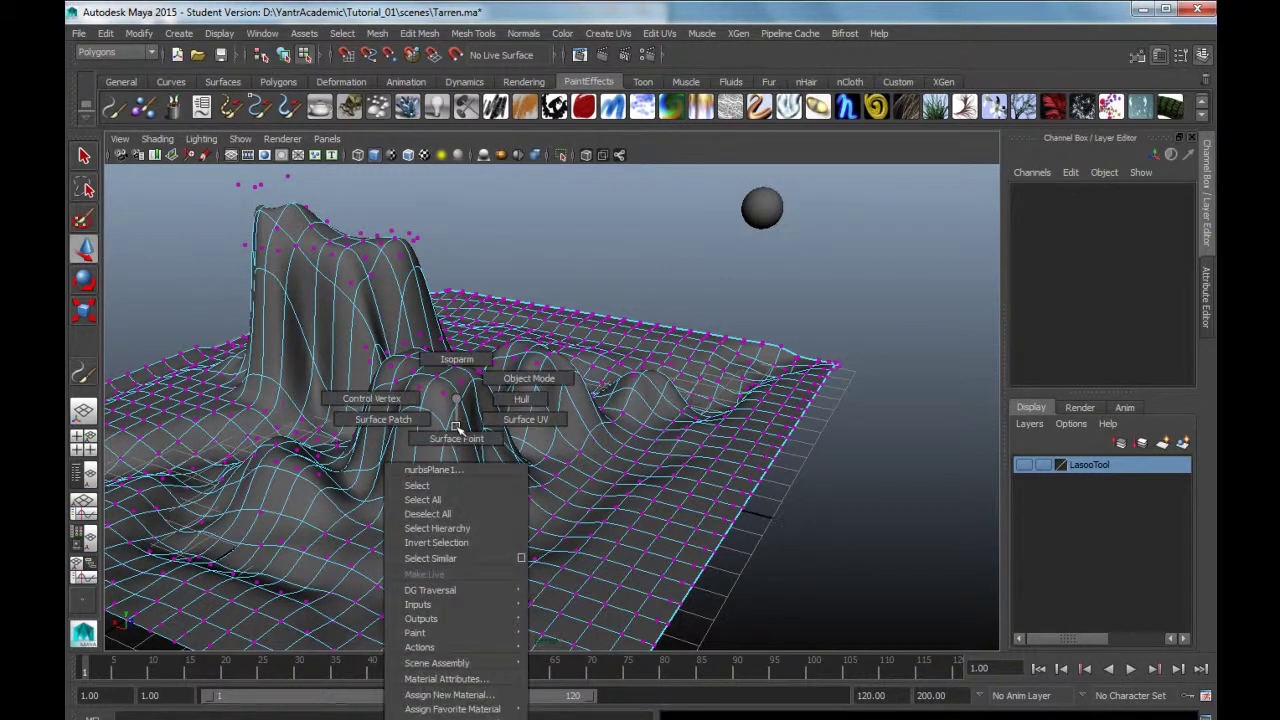
pyautogui.click(527, 377)
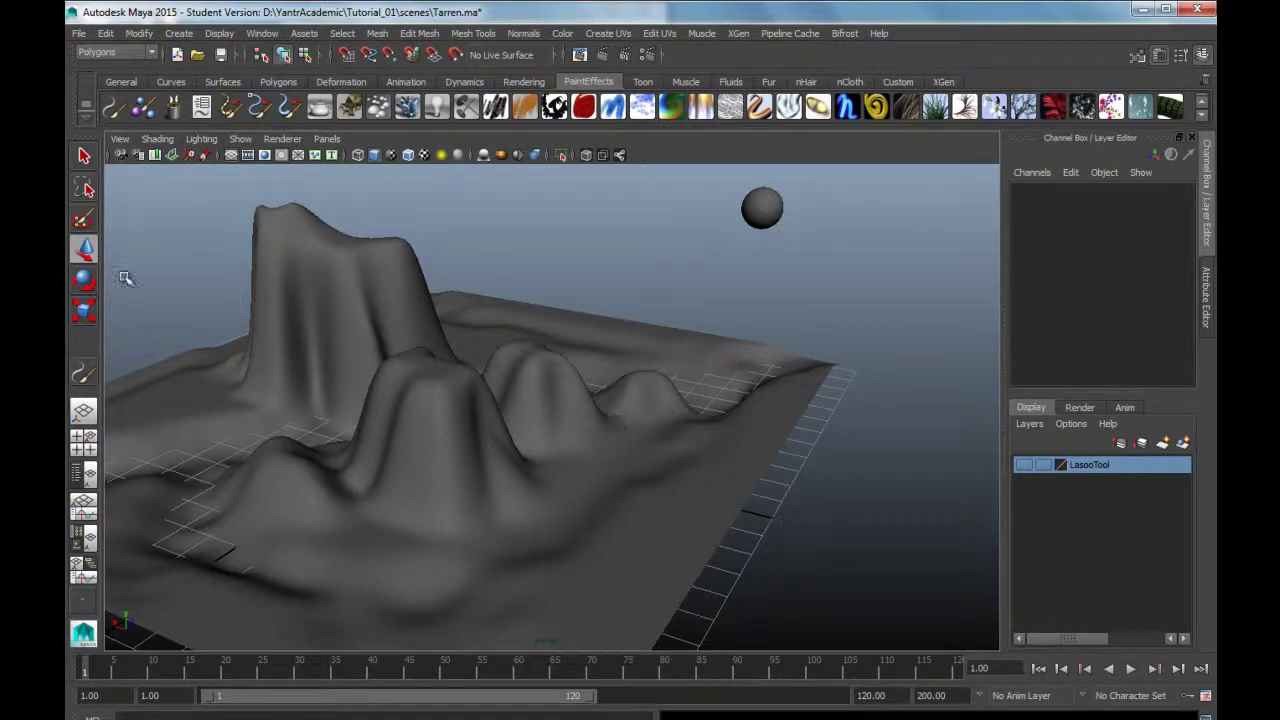
pyautogui.click(83, 157)
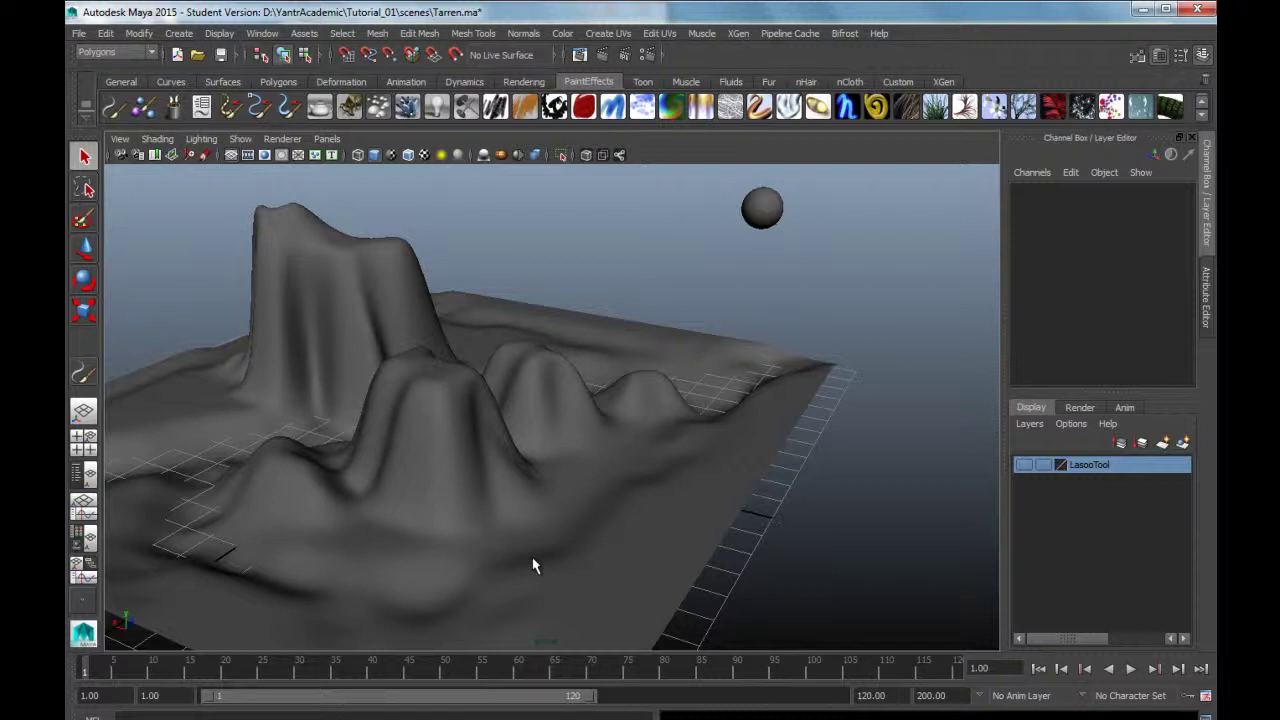
pyautogui.click(533, 566)
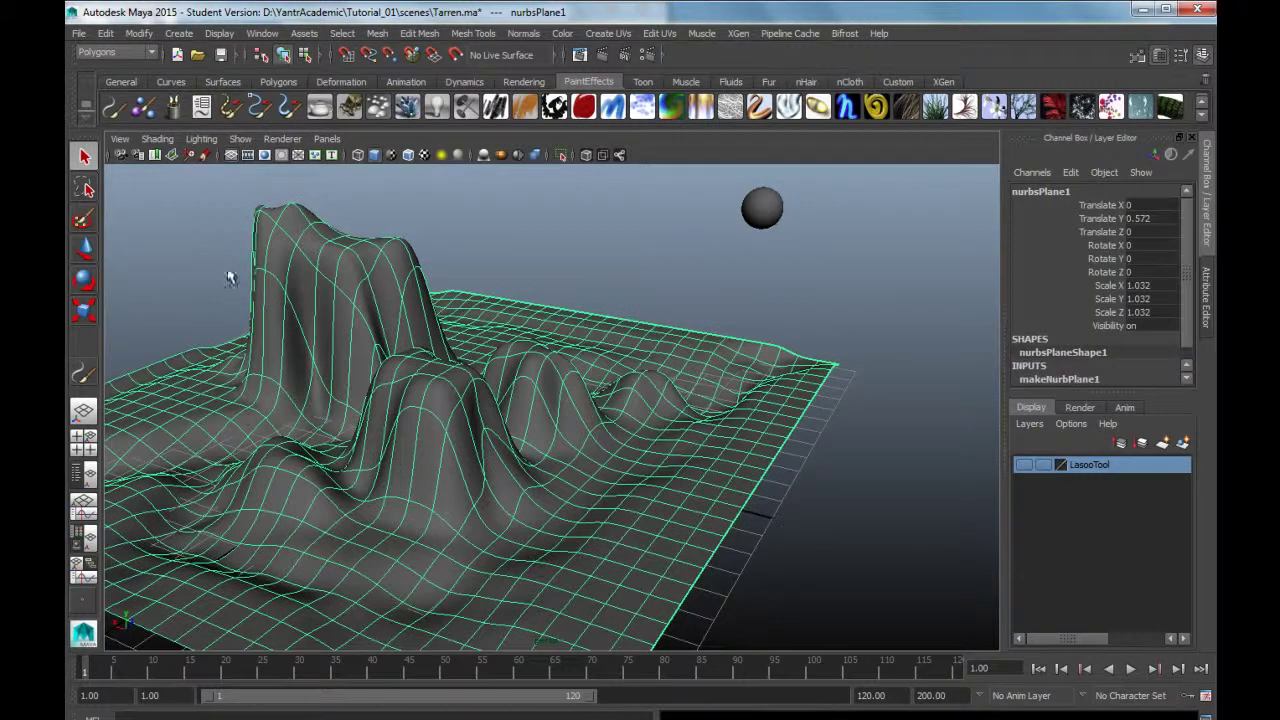
# - Paint-select a patch of terrain CVs across the middle hills
pyautogui.click(86, 222)
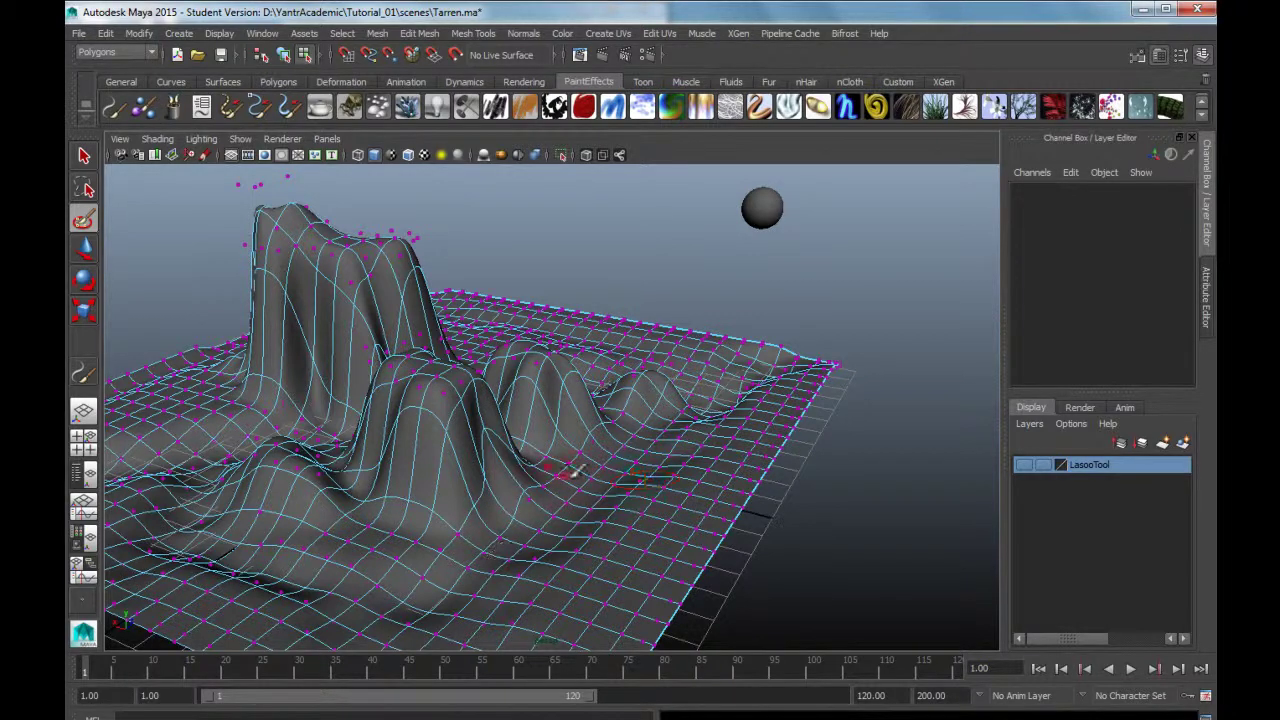
pyautogui.keyDown('alt'); pyautogui.moveTo(576, 473); pyautogui.dragTo(624, 478); pyautogui.keyUp('alt')
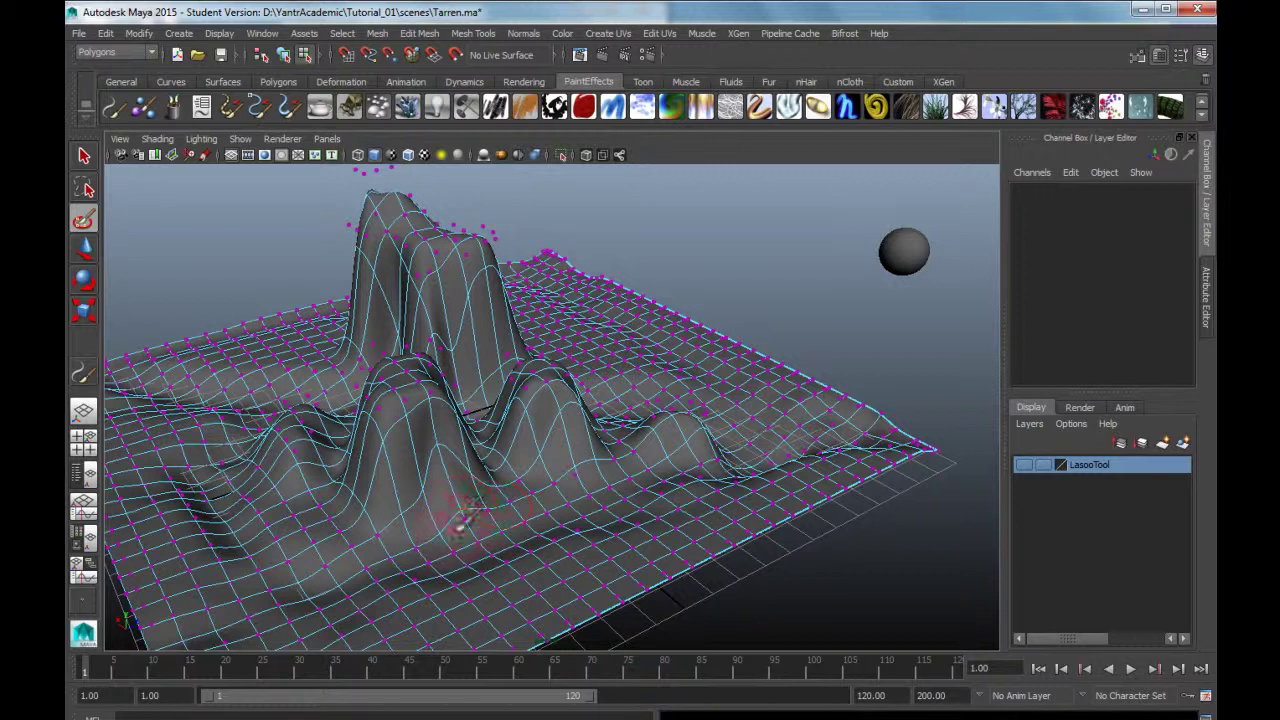
pyautogui.moveTo(383, 512)
pyautogui.mouseDown()
pyautogui.moveTo(553, 498)
pyautogui.moveTo(622, 420)
pyautogui.mouseUp()
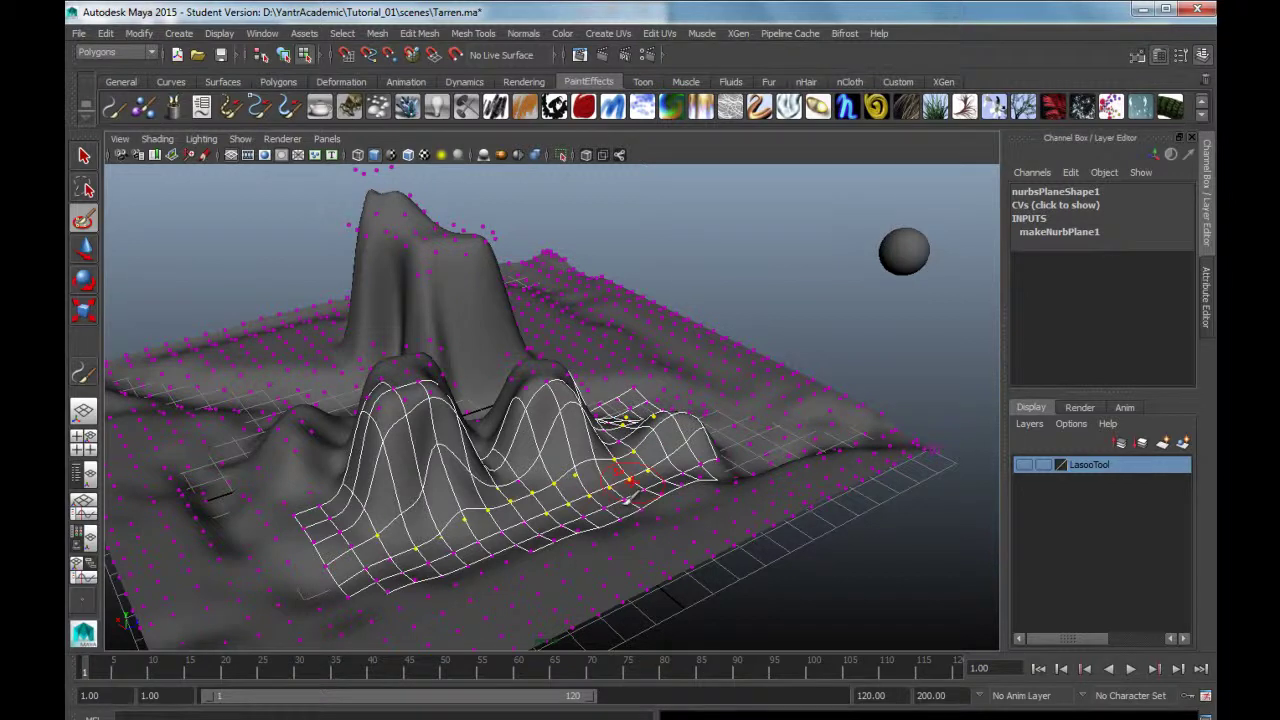
pyautogui.moveTo(622, 420); pyautogui.dragTo(610, 502)
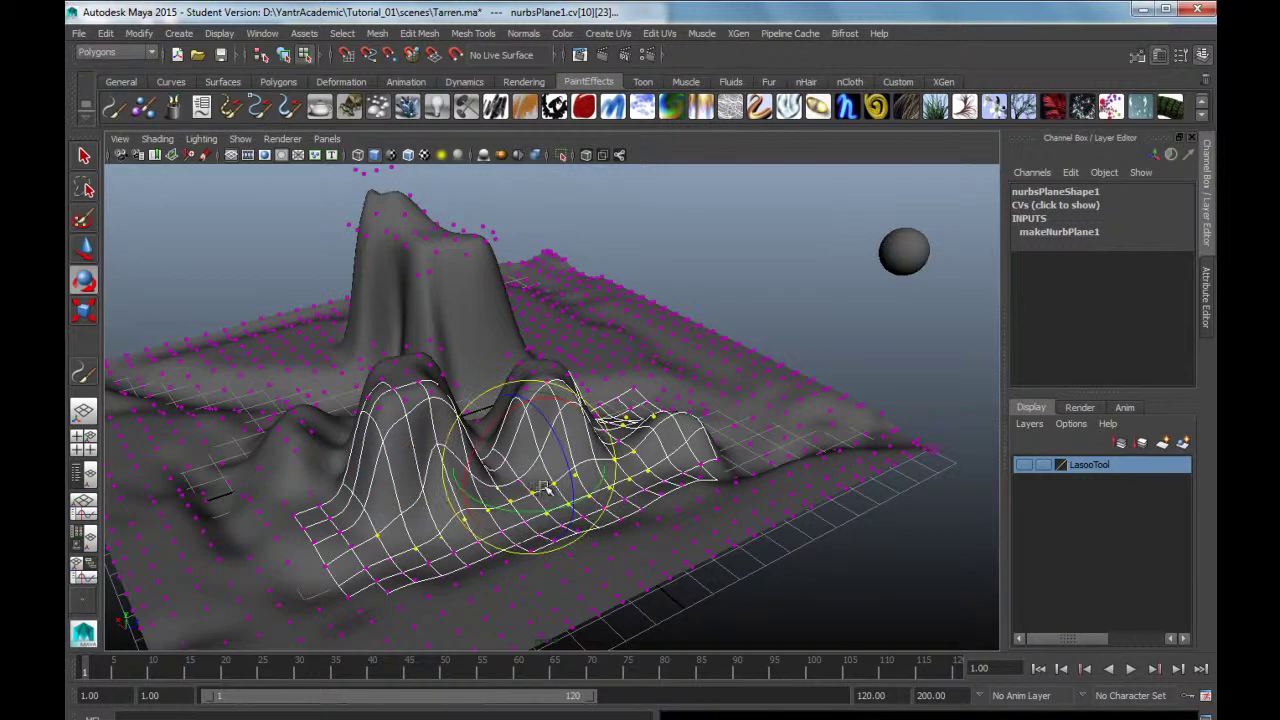
# - Raise the painted CVs upward with the Move tool to heighten the middle hills
pyautogui.click(86, 252)
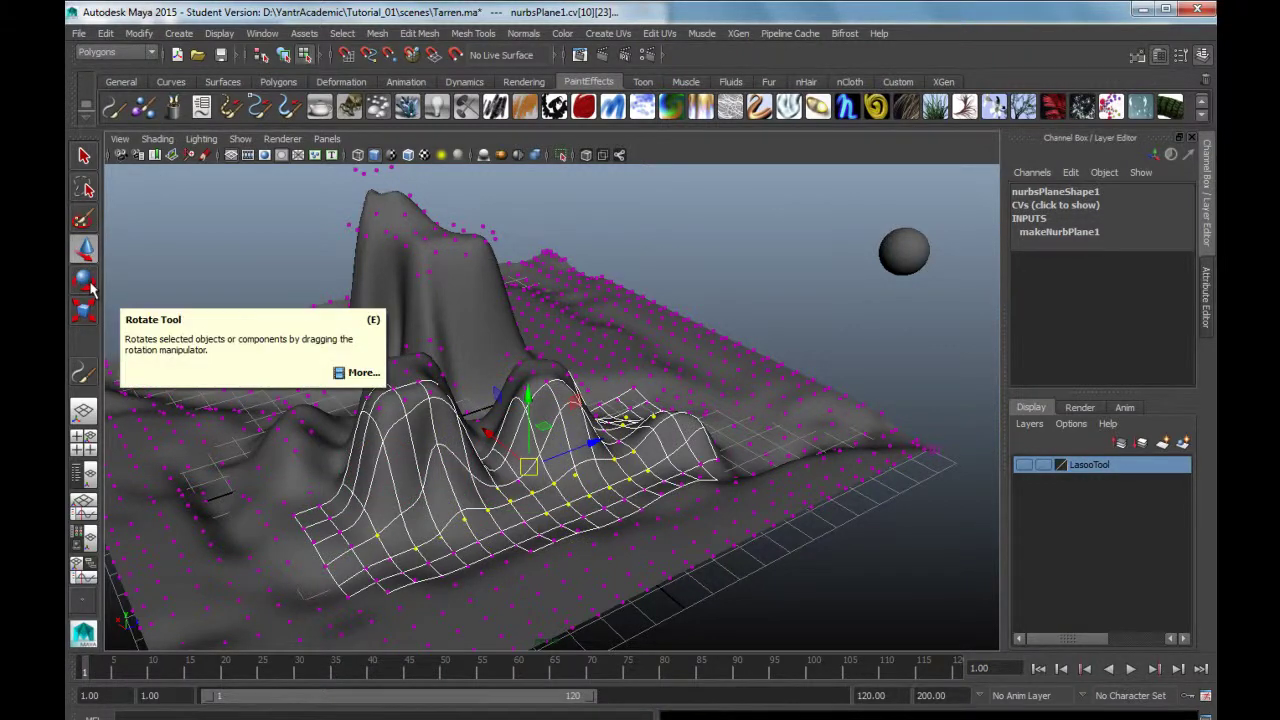
pyautogui.moveTo(524, 466)
pyautogui.keyDown('alt'); pyautogui.mouseDown()
pyautogui.moveTo(540, 388)
pyautogui.moveTo(527, 331)
pyautogui.mouseUp(); pyautogui.keyUp('alt')
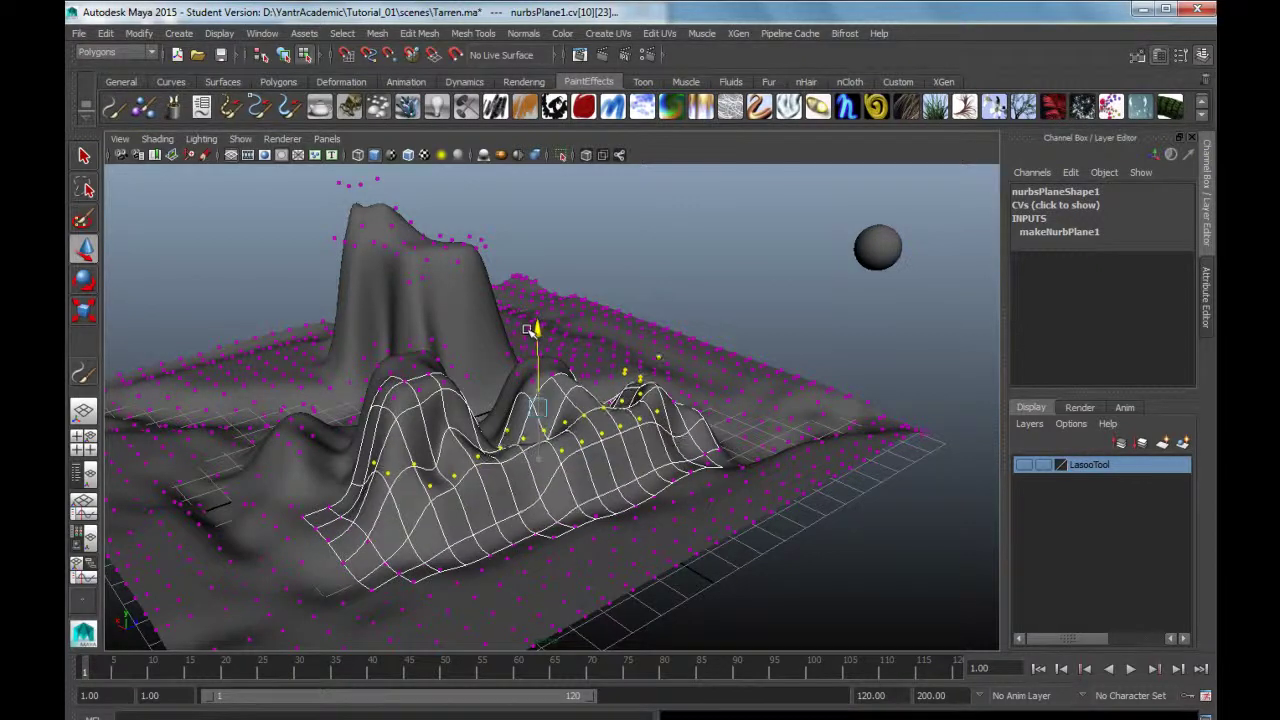
pyautogui.moveTo(527, 331); pyautogui.dragTo(532, 328)
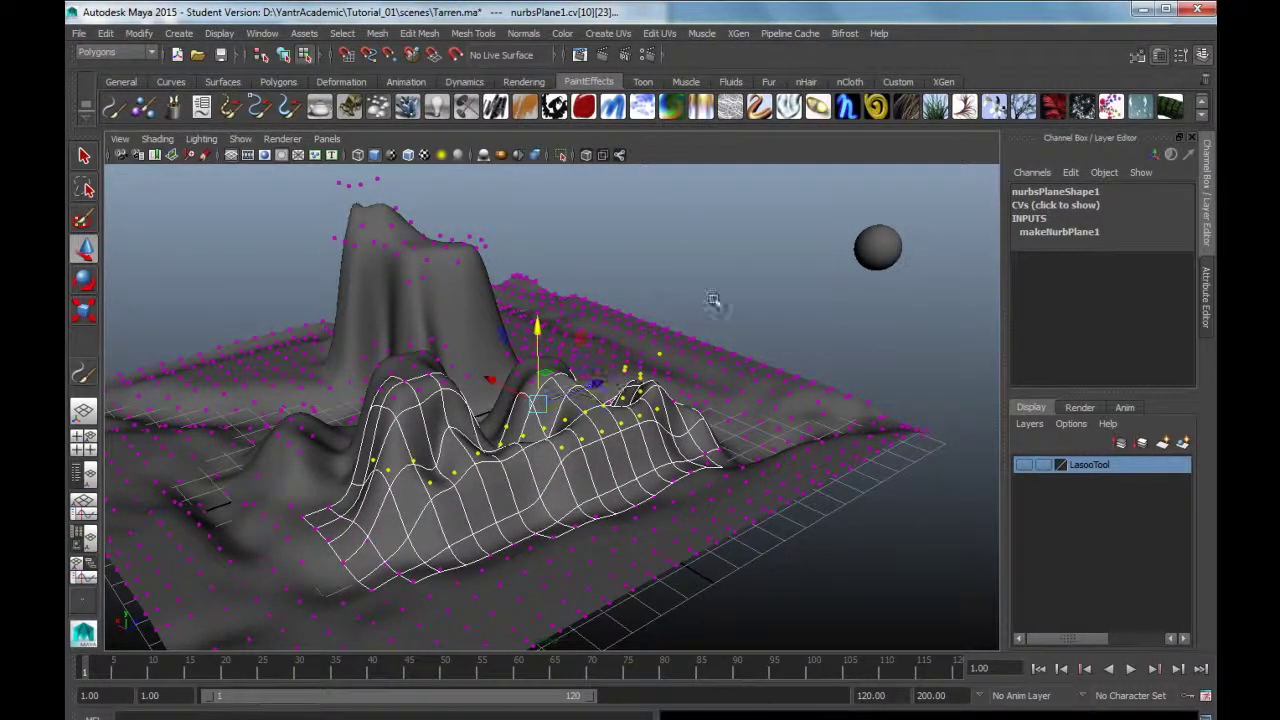
pyautogui.click(86, 226)
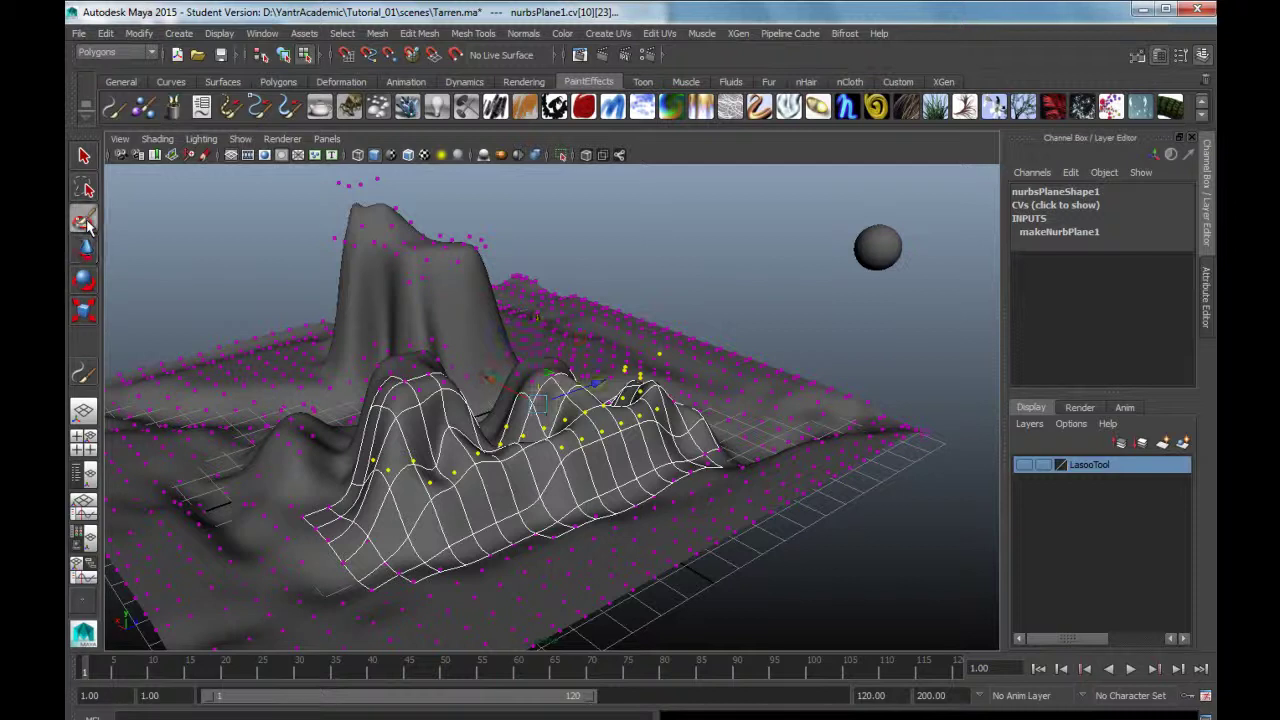
pyautogui.click(84, 250)
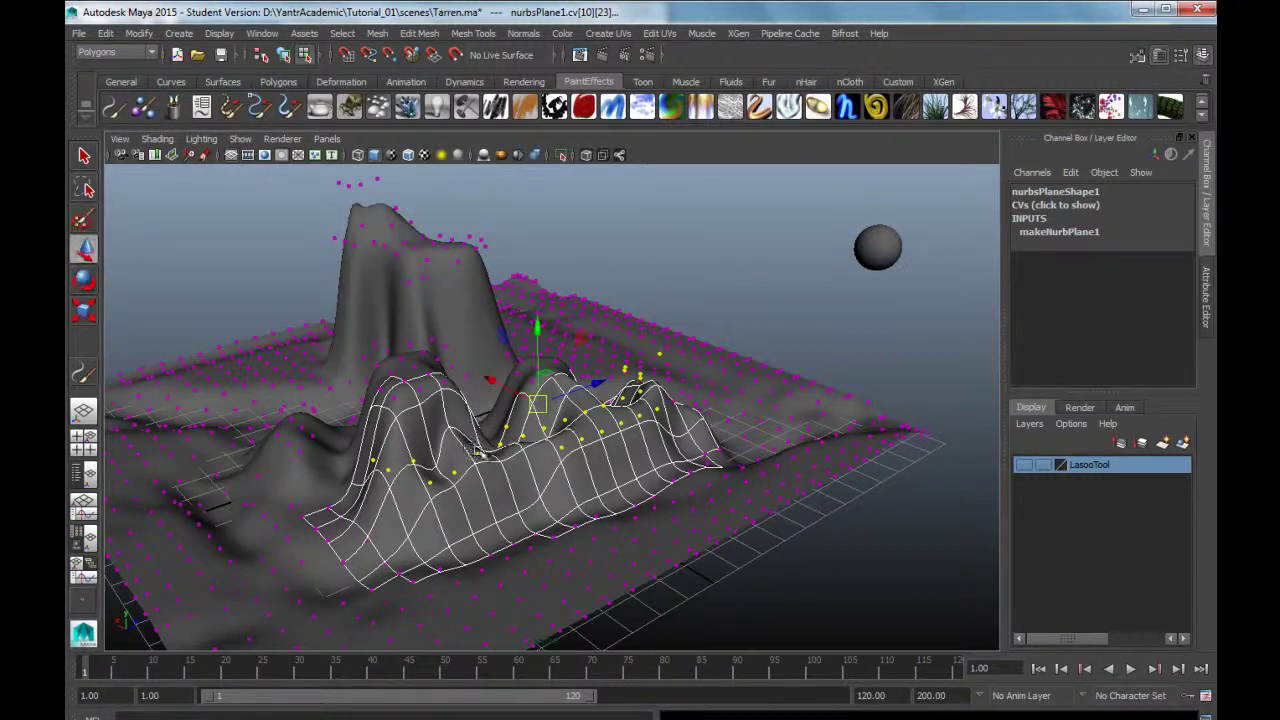
# - Clear the CV selection and return the terrain to Object Mode
pyautogui.click(646, 259)
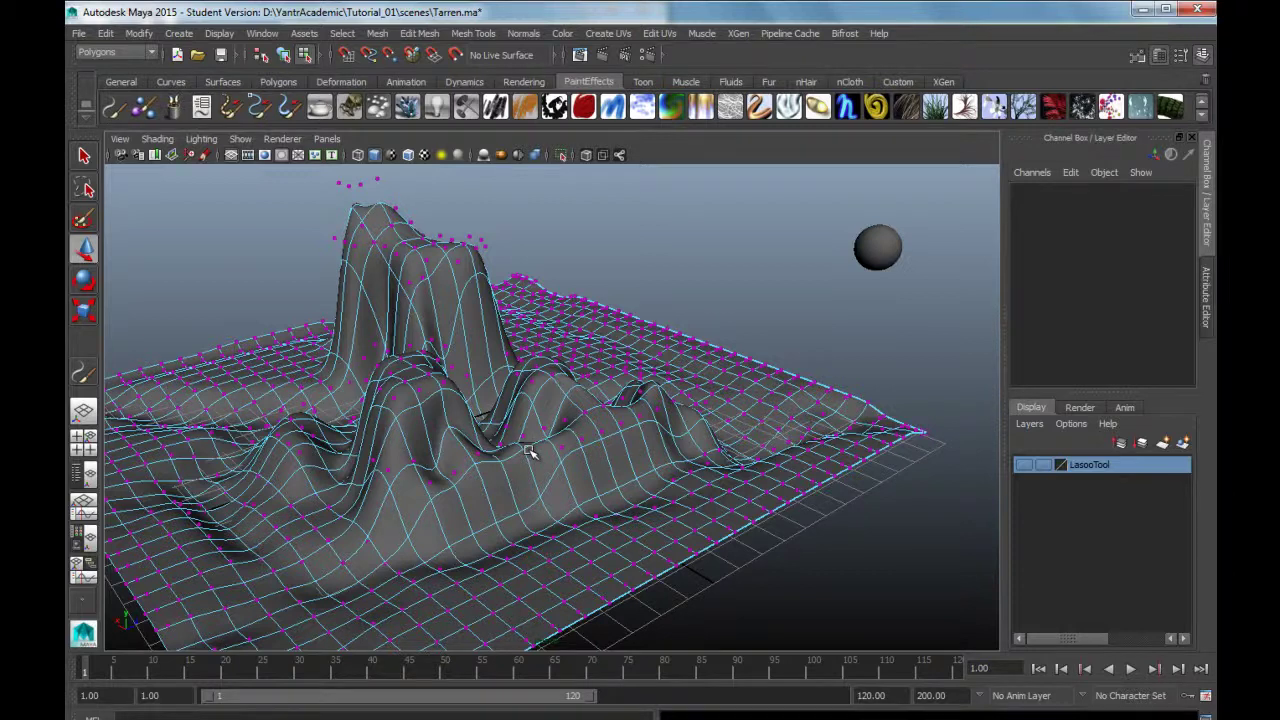
pyautogui.moveTo(530, 398); pyautogui.dragTo(580, 378, button='right')
pyautogui.click(552, 476)
pyautogui.moveTo(555, 480)
pyautogui.keyDown('alt'); pyautogui.mouseDown()
pyautogui.moveTo(522, 549)
pyautogui.moveTo(548, 540)
pyautogui.mouseUp(); pyautogui.keyUp('alt')
pyautogui.keyDown('alt'); pyautogui.moveTo(662, 532); pyautogui.dragTo(632, 526); pyautogui.keyUp('alt')
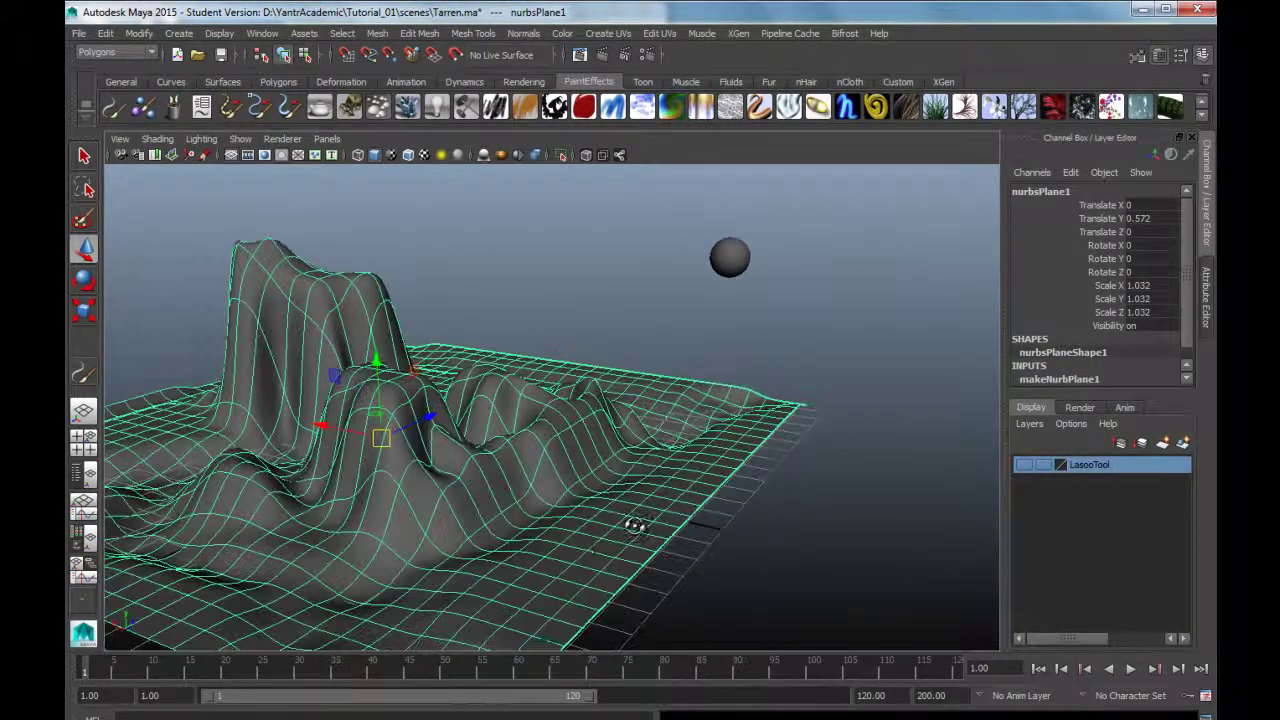
pyautogui.keyDown('alt'); pyautogui.moveTo(529, 509); pyautogui.dragTo(476, 530); pyautogui.keyUp('alt')
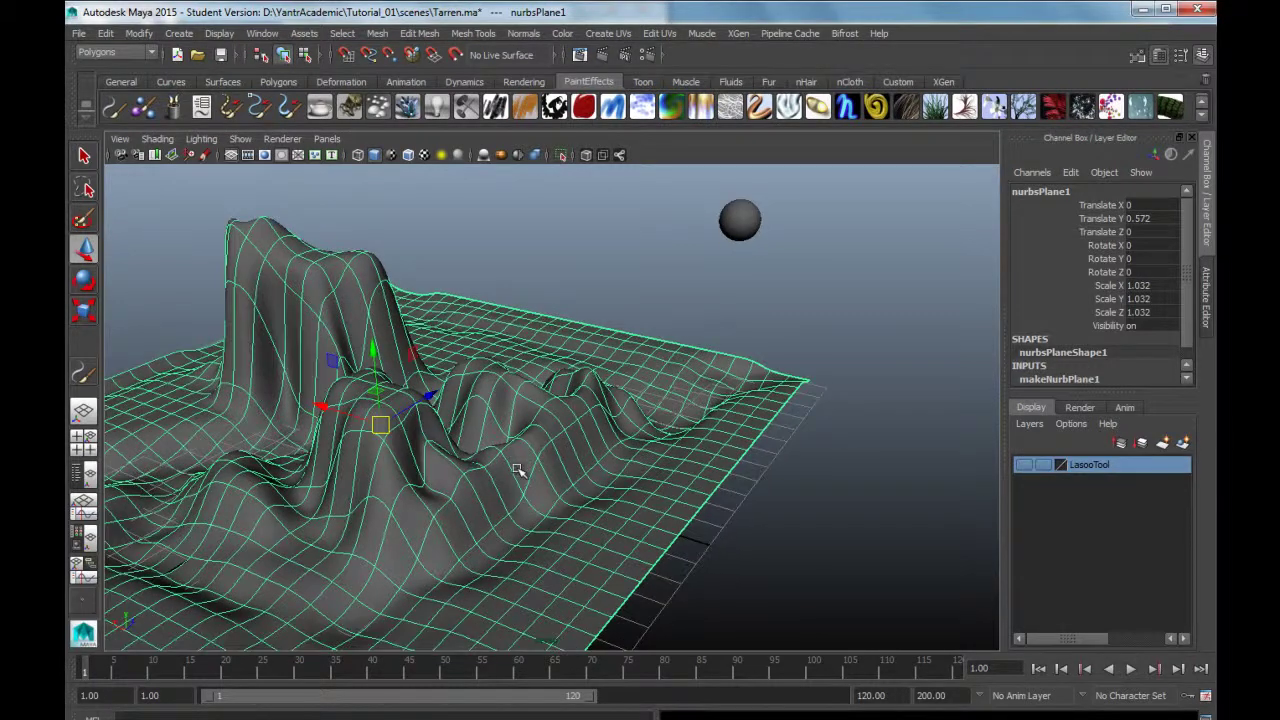
# - Select two neighbouring control vertices on the small middle hill
pyautogui.click(84, 222)
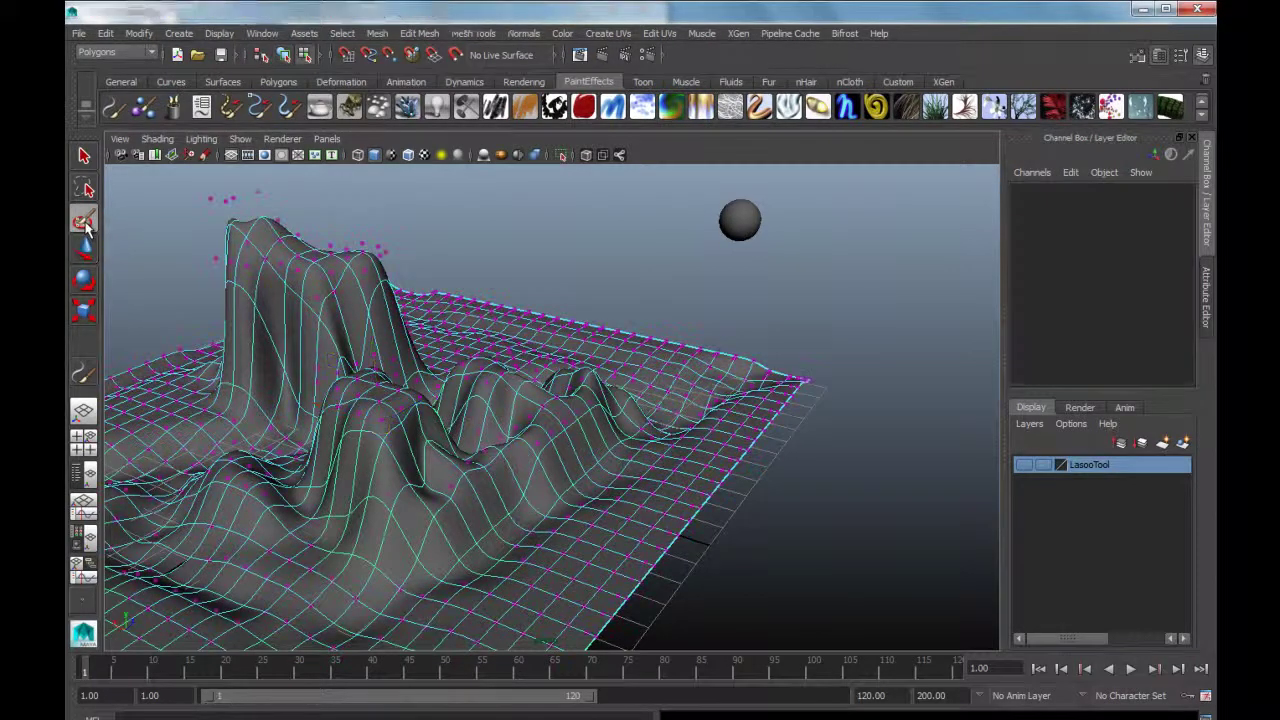
pyautogui.click(535, 430)
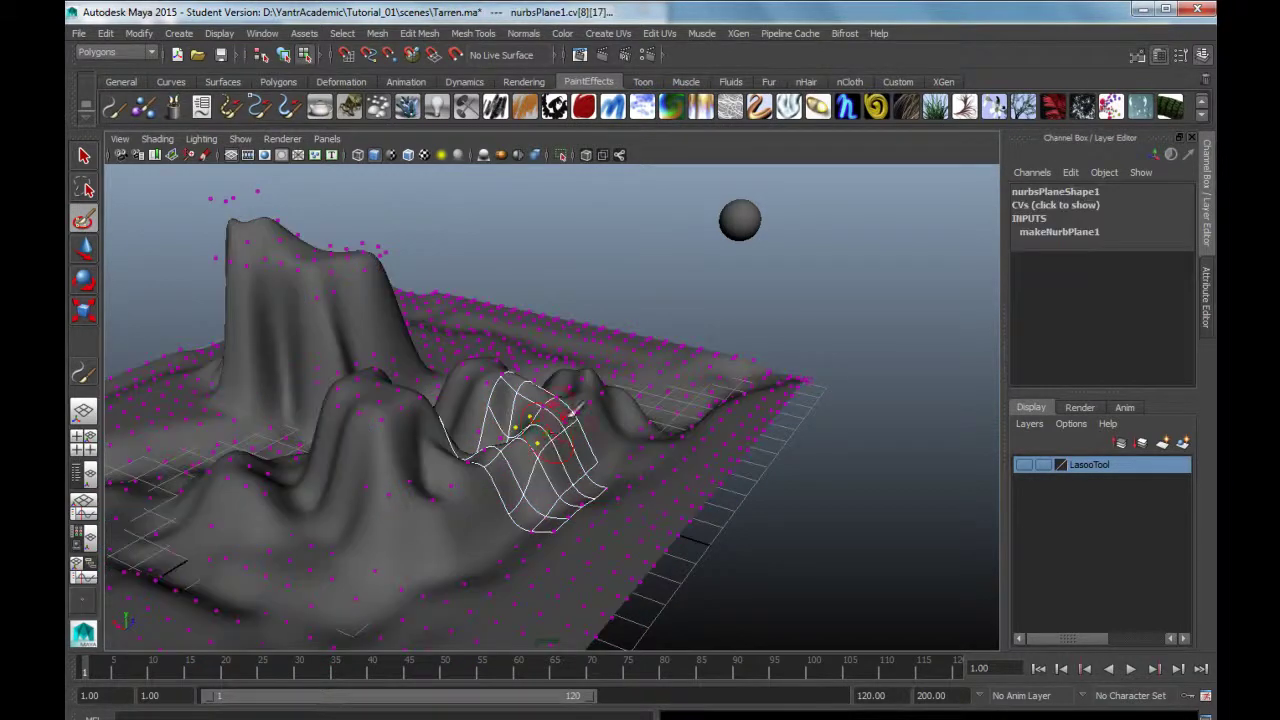
pyautogui.keyDown('shift'); pyautogui.click(578, 410); pyautogui.keyUp('shift')
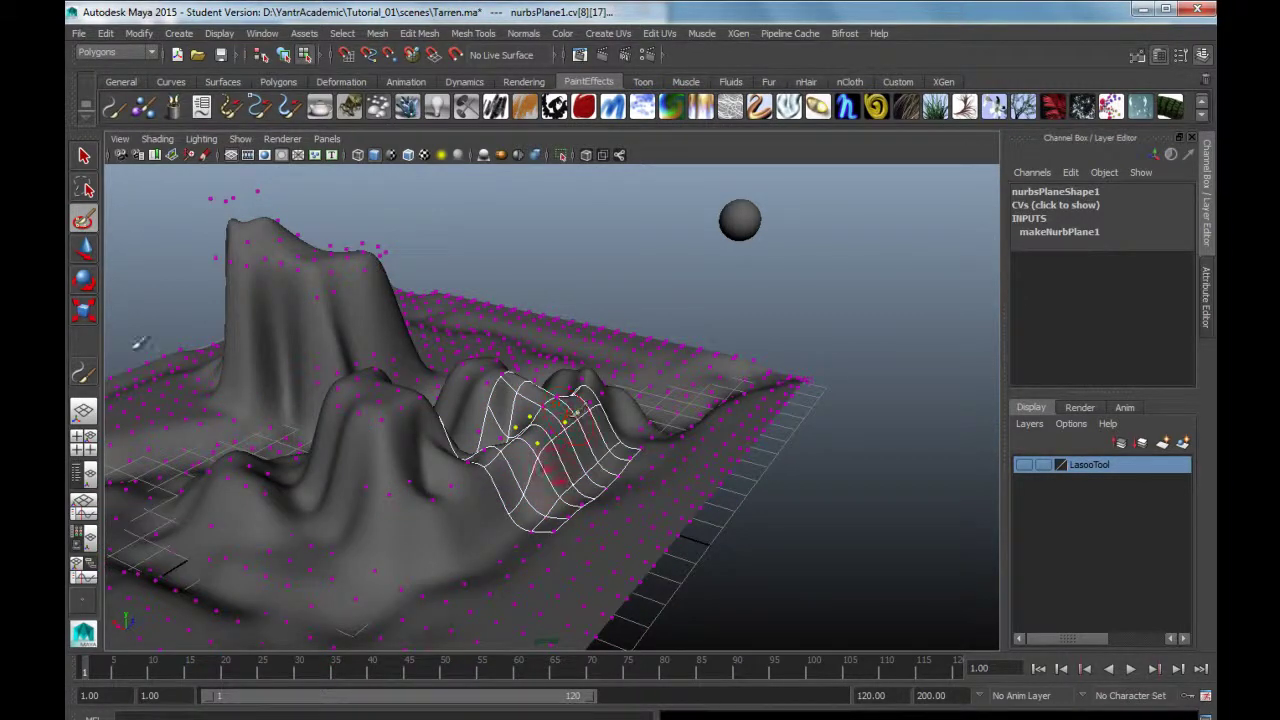
# - Push the selected vertices down into a shallow dip, then clear the selection
pyautogui.click(86, 256)
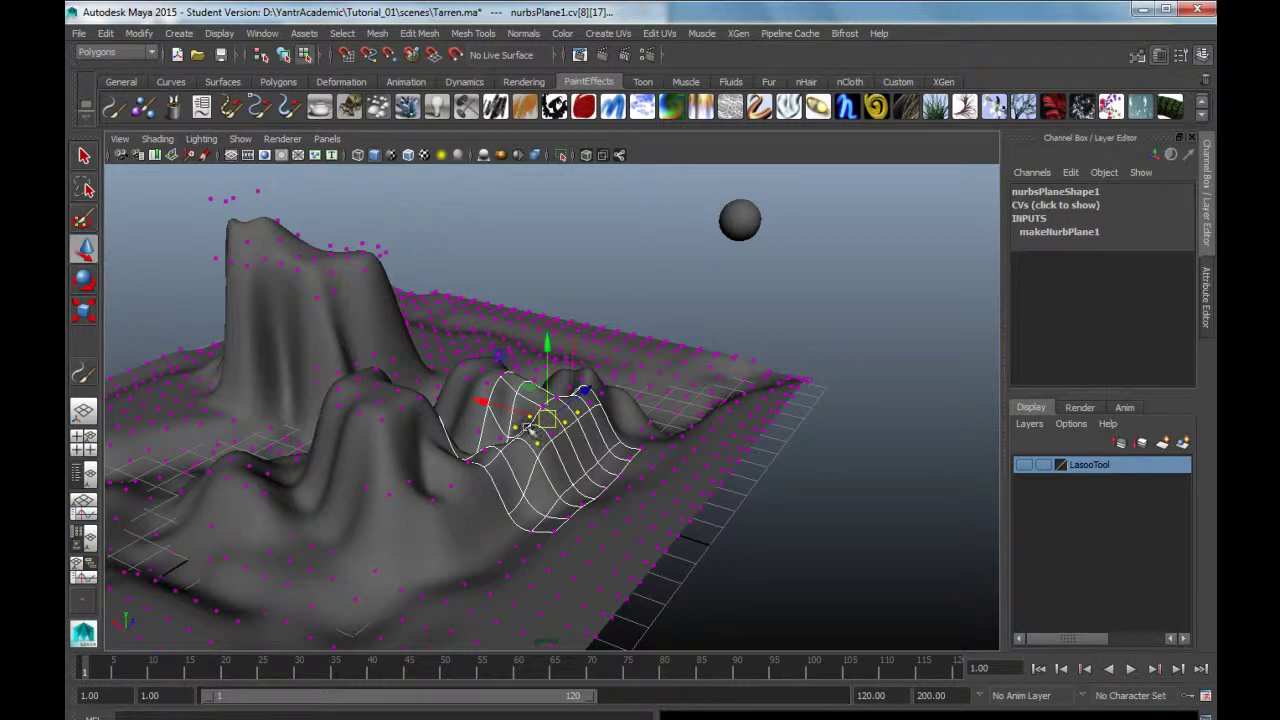
pyautogui.moveTo(549, 352); pyautogui.dragTo(550, 432)
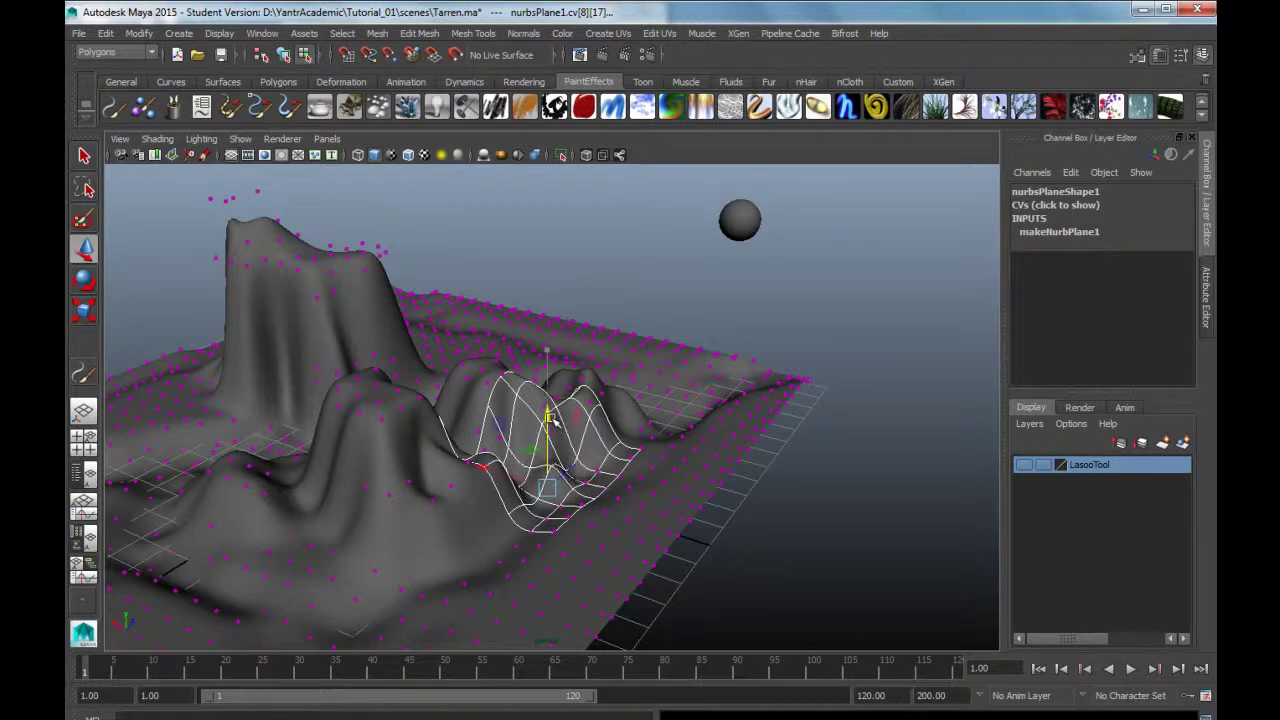
pyautogui.click(749, 537)
pyautogui.moveTo(549, 541)
pyautogui.keyDown('alt'); pyautogui.mouseDown()
pyautogui.moveTo(600, 477)
pyautogui.moveTo(523, 514)
pyautogui.moveTo(523, 491)
pyautogui.moveTo(571, 530)
pyautogui.moveTo(535, 407)
pyautogui.mouseUp(); pyautogui.keyUp('alt')
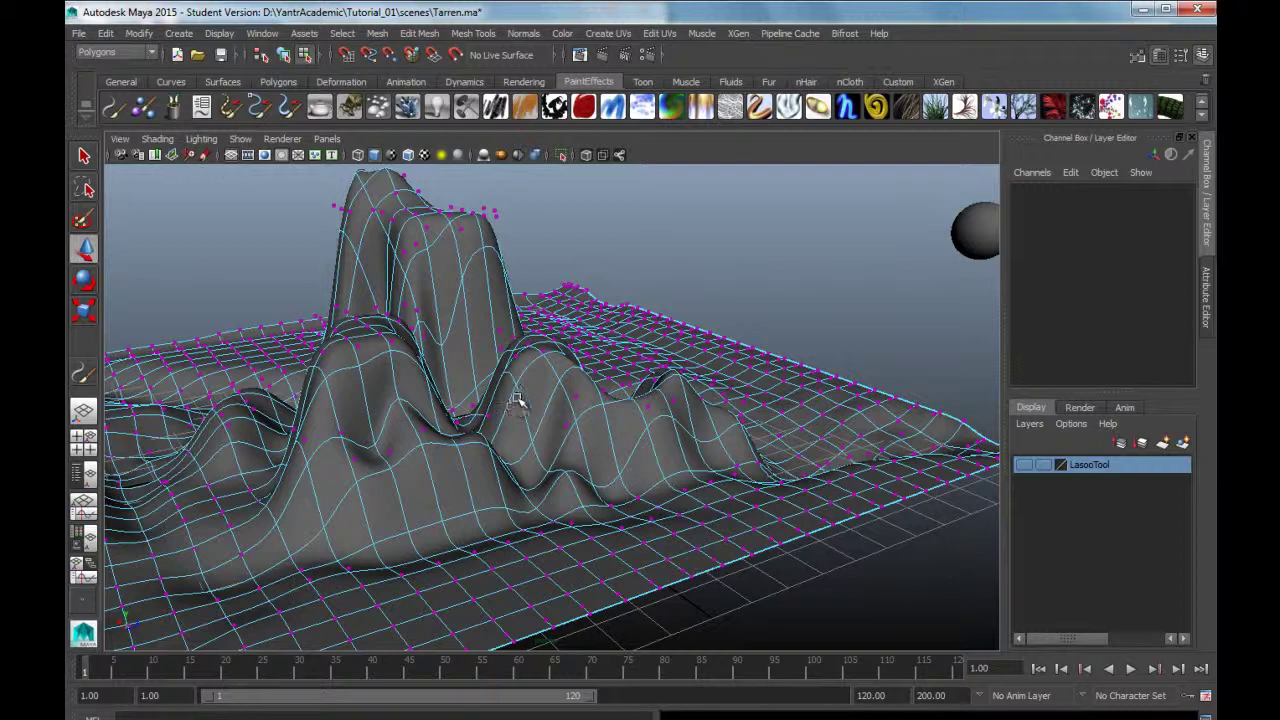
pyautogui.moveTo(517, 400); pyautogui.dragTo(560, 378, button='right')
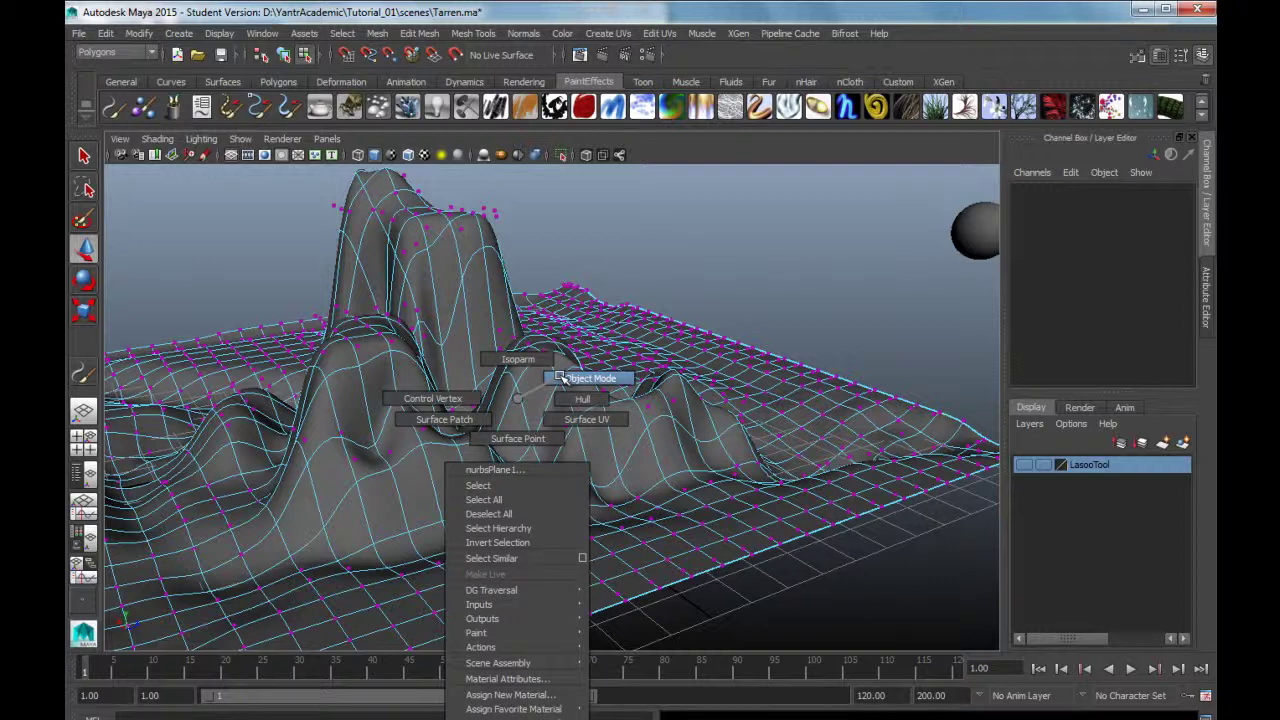
# - Switch the terrain back to Object Mode and select the whole nurbsPlane1 surface
pyautogui.moveTo(563, 378); pyautogui.dragTo(560, 376, button='right')
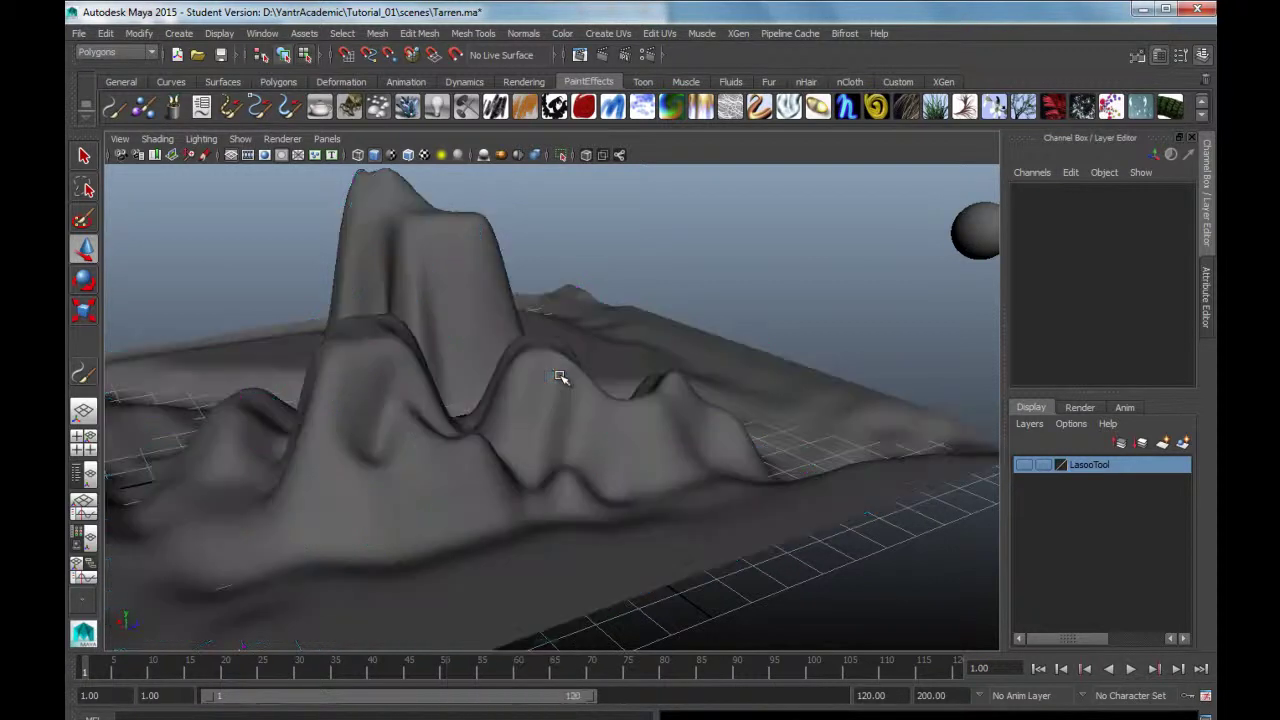
pyautogui.moveTo(560, 540)
pyautogui.keyDown('alt'); pyautogui.mouseDown()
pyautogui.moveTo(542, 501)
pyautogui.moveTo(420, 451)
pyautogui.mouseUp(); pyautogui.keyUp('alt')
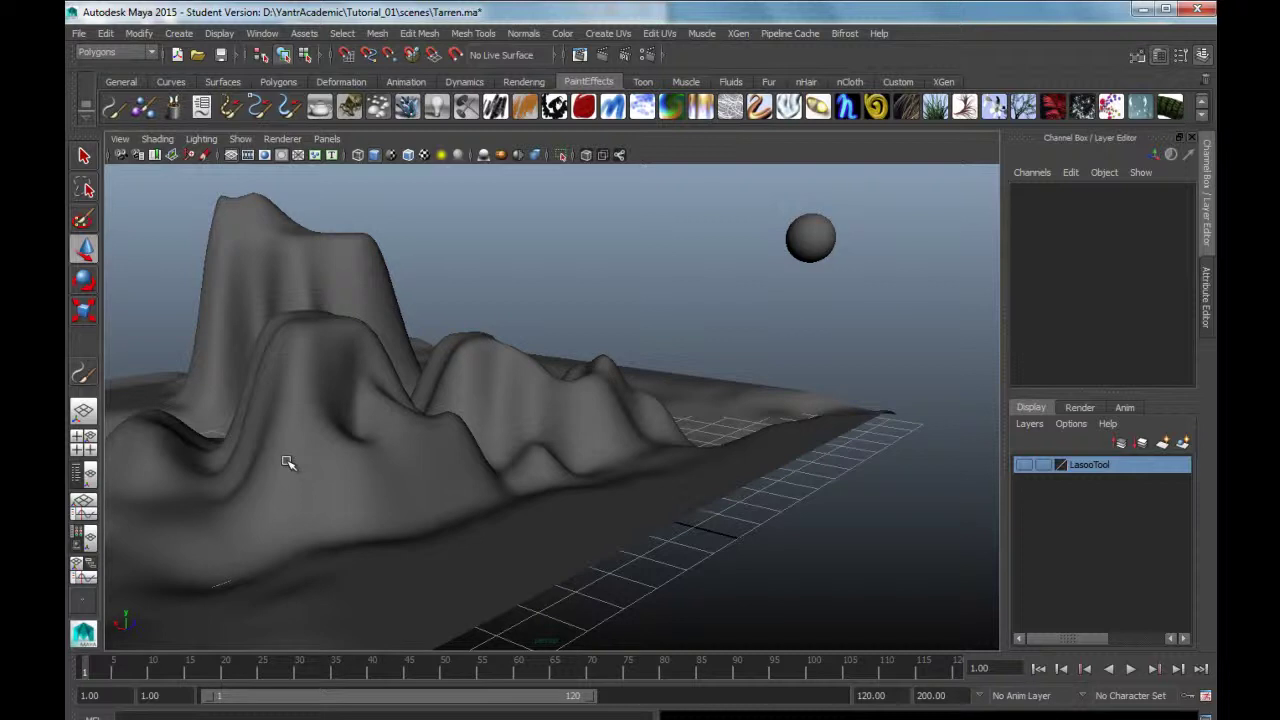
pyautogui.click(84, 158)
pyautogui.click(391, 450)
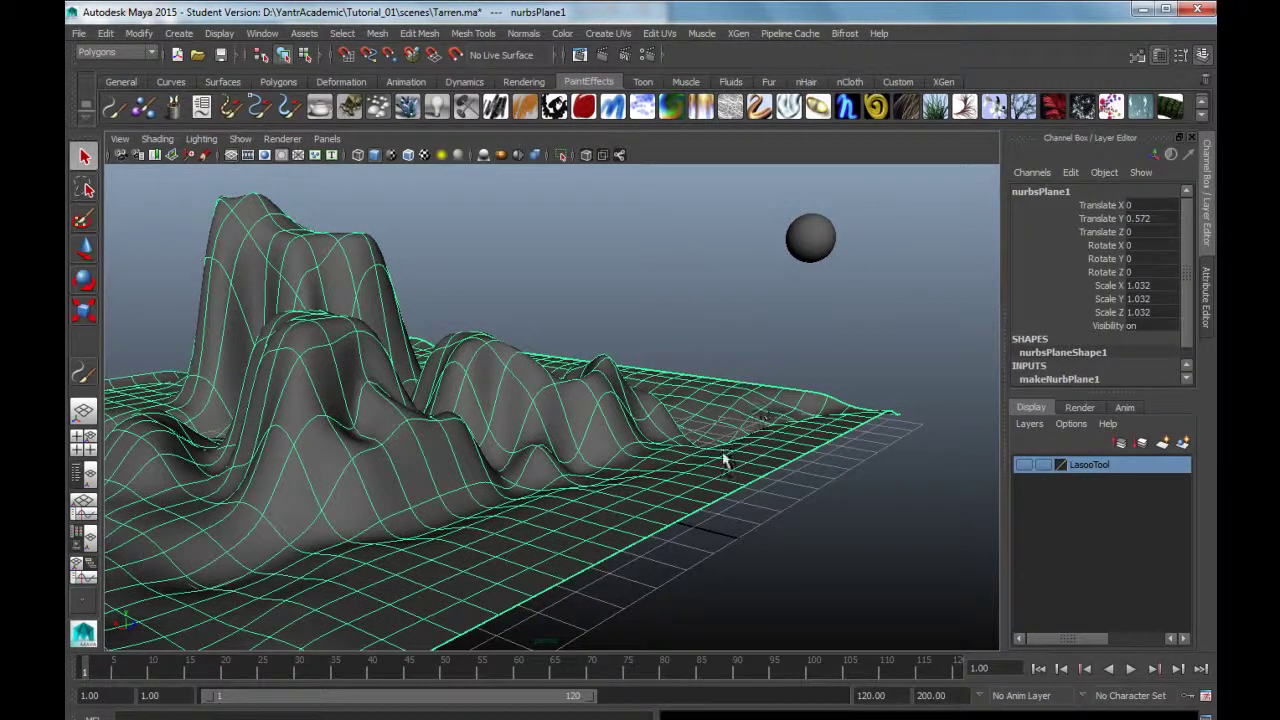
pyautogui.keyDown('alt'); pyautogui.moveTo(630, 418); pyautogui.dragTo(667, 467); pyautogui.keyUp('alt')
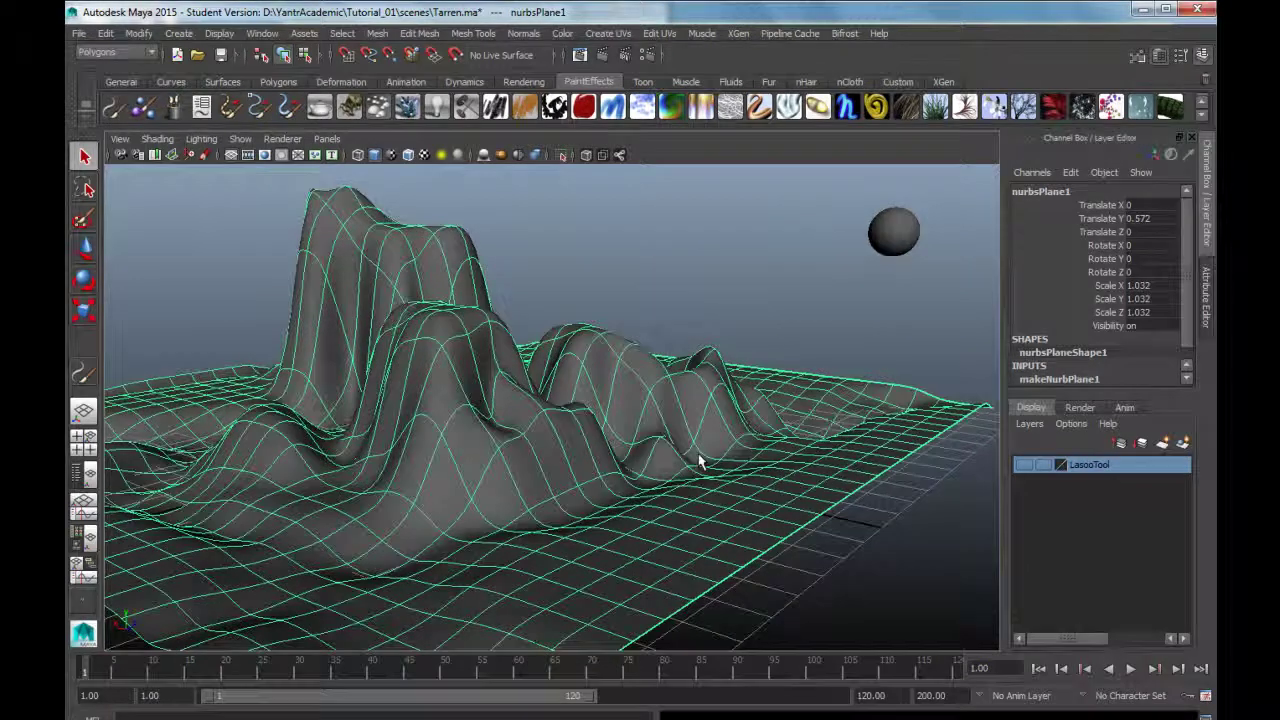
# - Paint-select a small group of control vertices on the front ridge
pyautogui.click(84, 220)
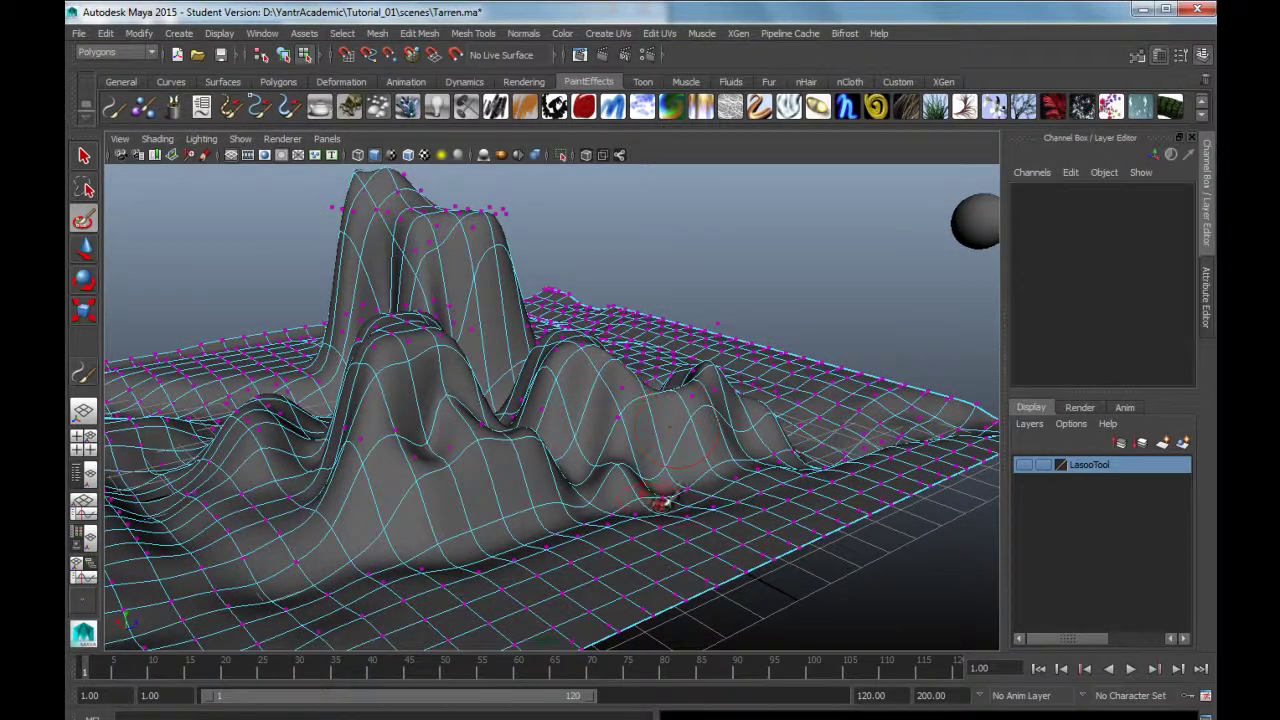
pyautogui.keyDown('alt'); pyautogui.moveTo(660, 500); pyautogui.dragTo(567, 437); pyautogui.keyUp('alt')
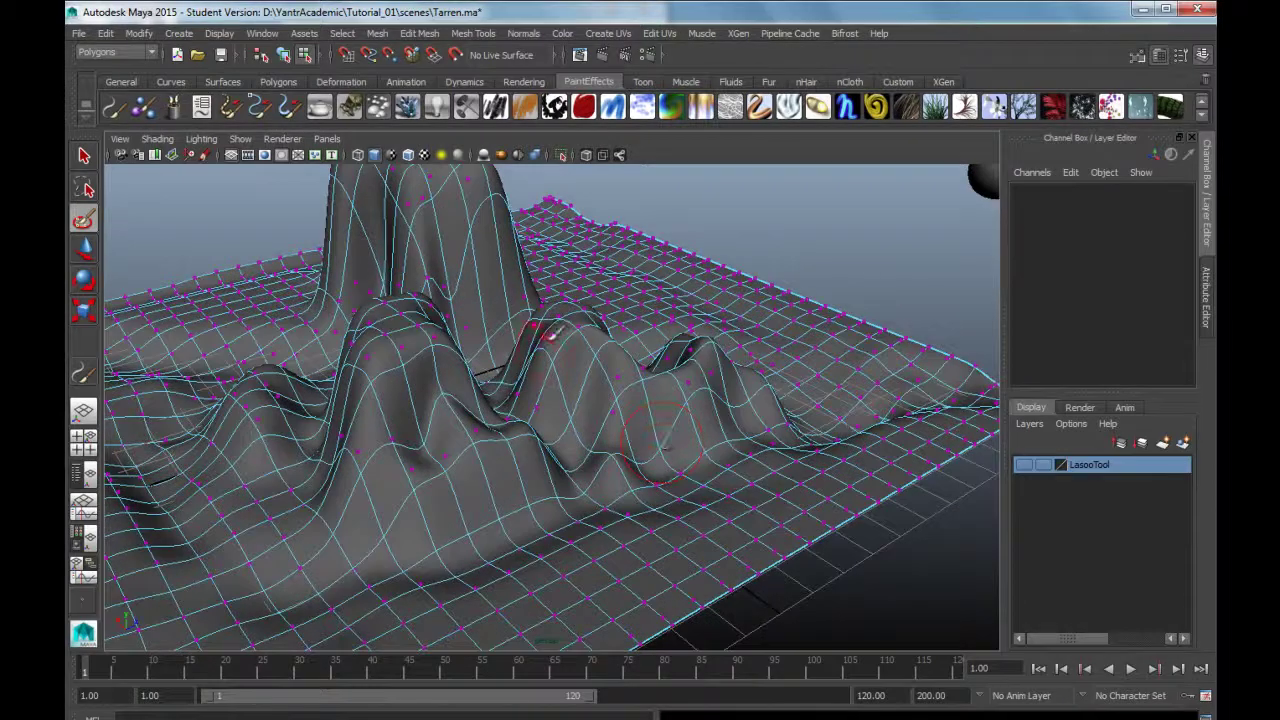
pyautogui.click(553, 335)
pyautogui.moveTo(600, 335)
pyautogui.keyDown('alt'); pyautogui.mouseDown()
pyautogui.moveTo(575, 425)
pyautogui.moveTo(583, 365)
pyautogui.mouseUp(); pyautogui.keyUp('alt')
pyautogui.moveTo(651, 449)
pyautogui.keyDown('alt'); pyautogui.mouseDown()
pyautogui.moveTo(603, 451)
pyautogui.moveTo(641, 522)
pyautogui.moveTo(667, 463)
pyautogui.mouseUp(); pyautogui.keyUp('alt')
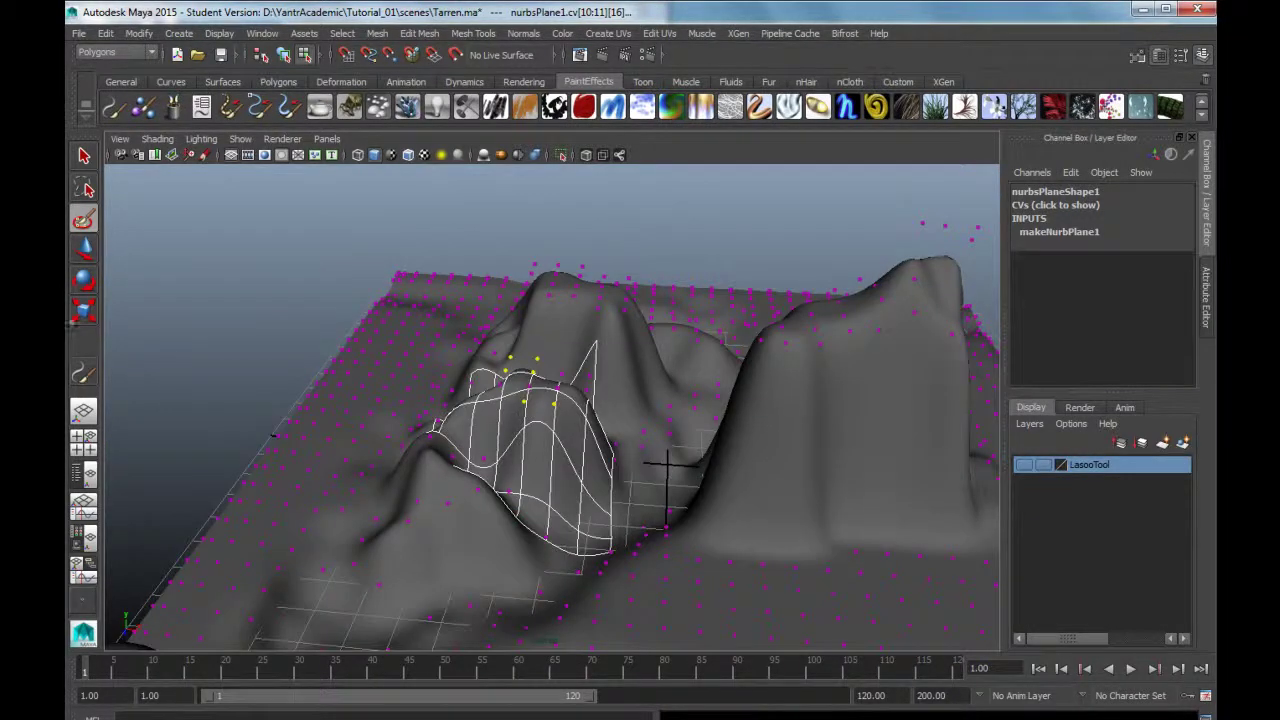
# - Rotate the selected ridge CVs to tilt that part of the hill
pyautogui.click(84, 282)
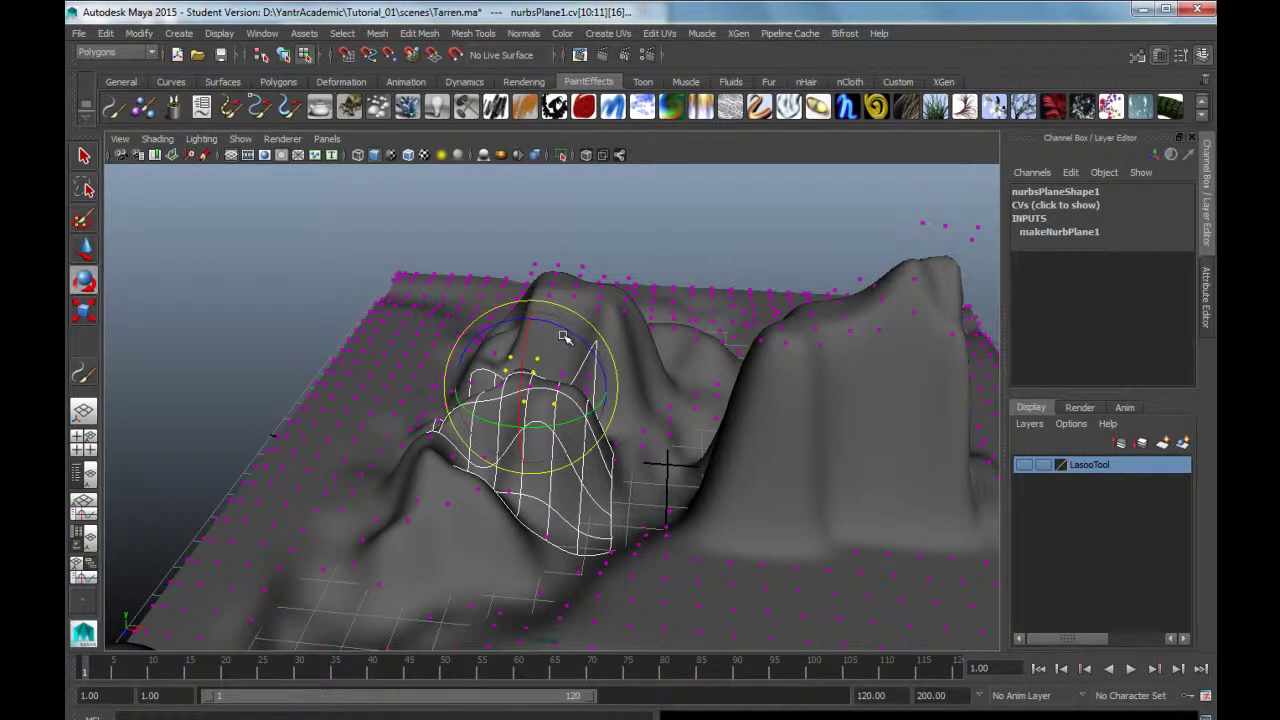
pyautogui.moveTo(573, 328); pyautogui.dragTo(604, 387)
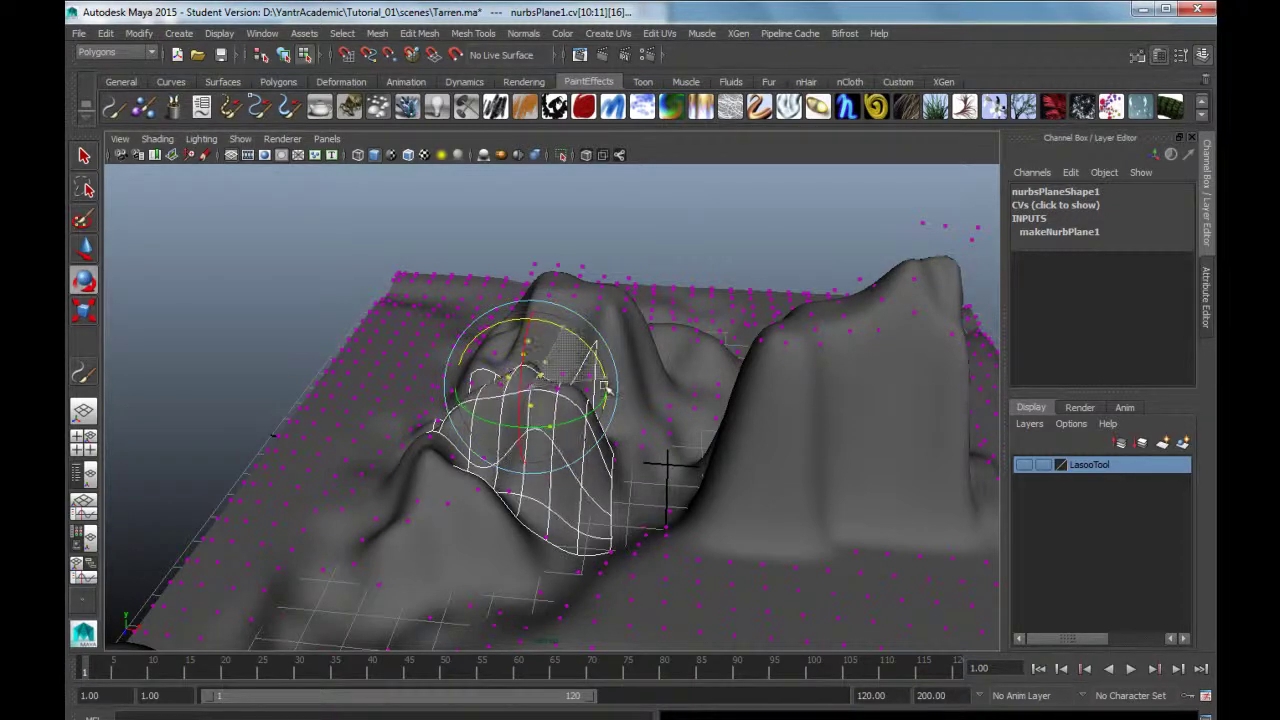
pyautogui.moveTo(545, 436)
pyautogui.keyDown('alt'); pyautogui.mouseDown()
pyautogui.moveTo(519, 427)
pyautogui.moveTo(648, 428)
pyautogui.moveTo(522, 425)
pyautogui.mouseUp(); pyautogui.keyUp('alt')
pyautogui.moveTo(611, 423)
pyautogui.keyDown('alt'); pyautogui.mouseDown()
pyautogui.moveTo(530, 436)
pyautogui.moveTo(617, 423)
pyautogui.moveTo(626, 488)
pyautogui.mouseUp(); pyautogui.keyUp('alt')
pyautogui.moveTo(648, 410)
pyautogui.mouseDown()
pyautogui.moveTo(508, 449)
pyautogui.moveTo(534, 463)
pyautogui.mouseUp()
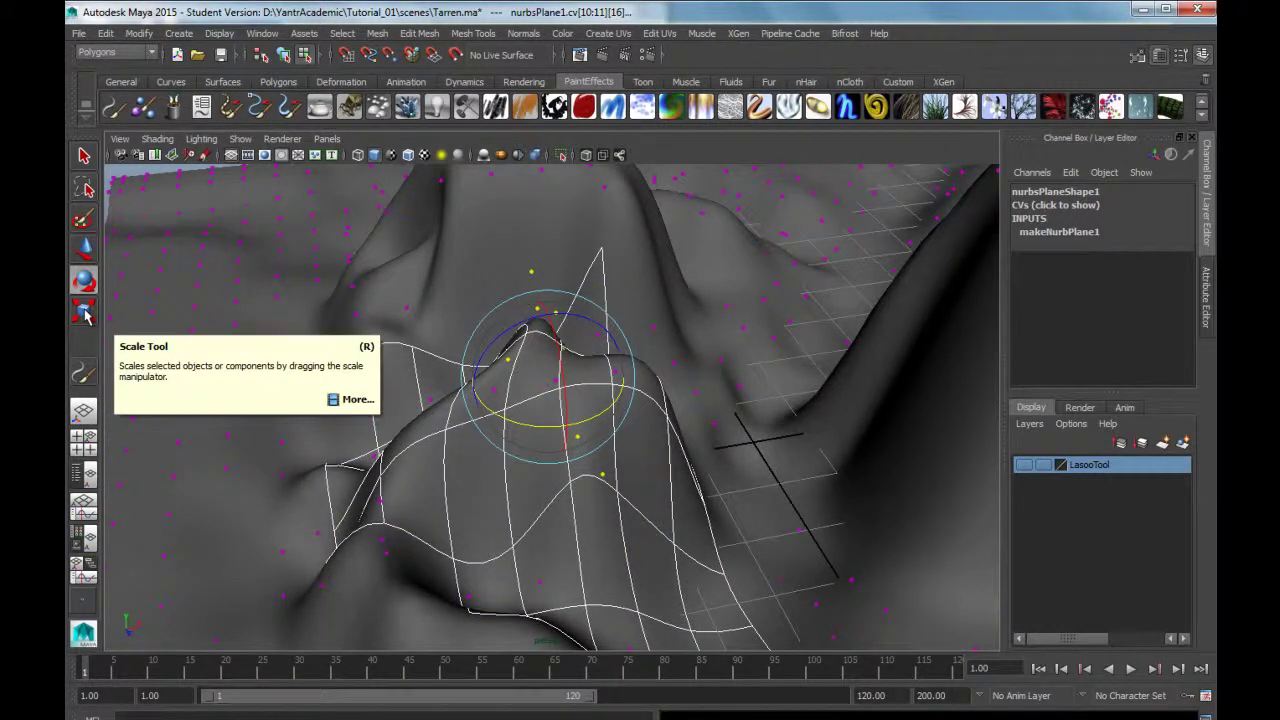
# - Scale the ridge CVs up to widen the patch into a bulging lump
pyautogui.click(84, 313)
pyautogui.moveTo(449, 457)
pyautogui.keyDown('alt'); pyautogui.mouseDown()
pyautogui.moveTo(545, 450)
pyautogui.moveTo(575, 402)
pyautogui.moveTo(670, 513)
pyautogui.moveTo(557, 486)
pyautogui.moveTo(600, 410)
pyautogui.moveTo(594, 386)
pyautogui.moveTo(651, 380)
pyautogui.mouseUp(); pyautogui.keyUp('alt')
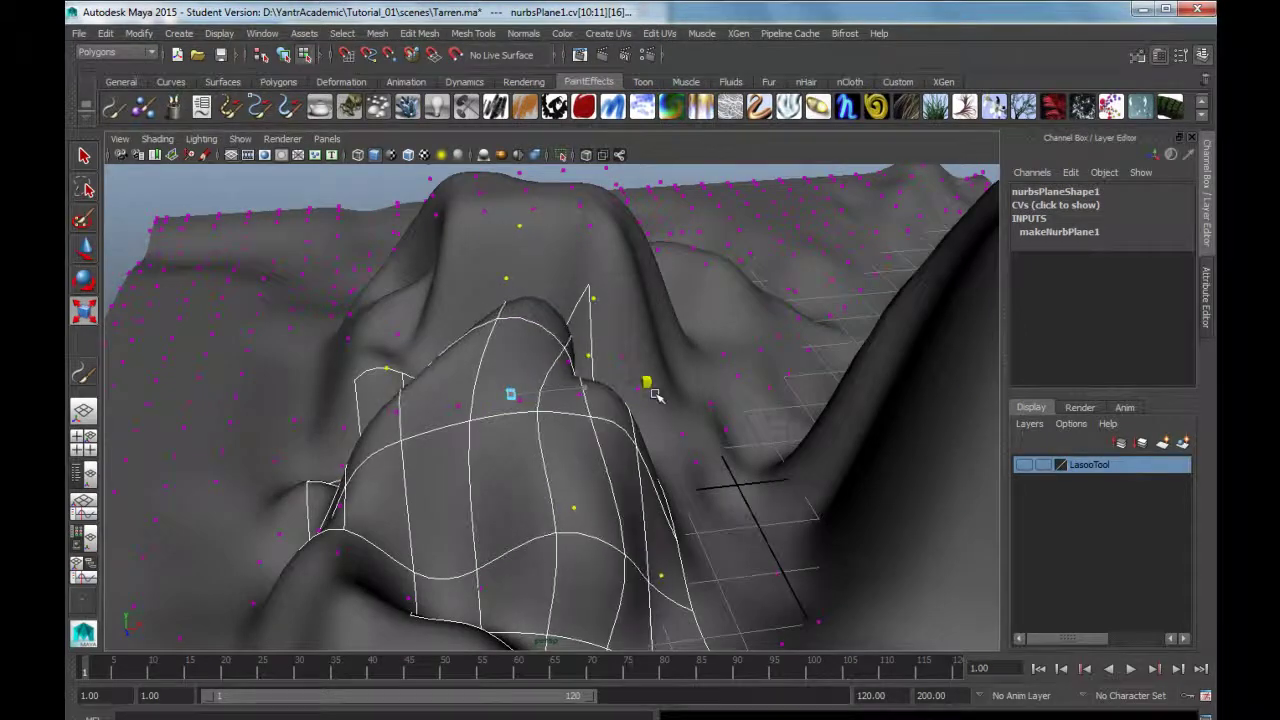
pyautogui.moveTo(528, 451)
pyautogui.keyDown('alt'); pyautogui.mouseDown()
pyautogui.moveTo(713, 478)
pyautogui.moveTo(662, 452)
pyautogui.mouseUp(); pyautogui.keyUp('alt')
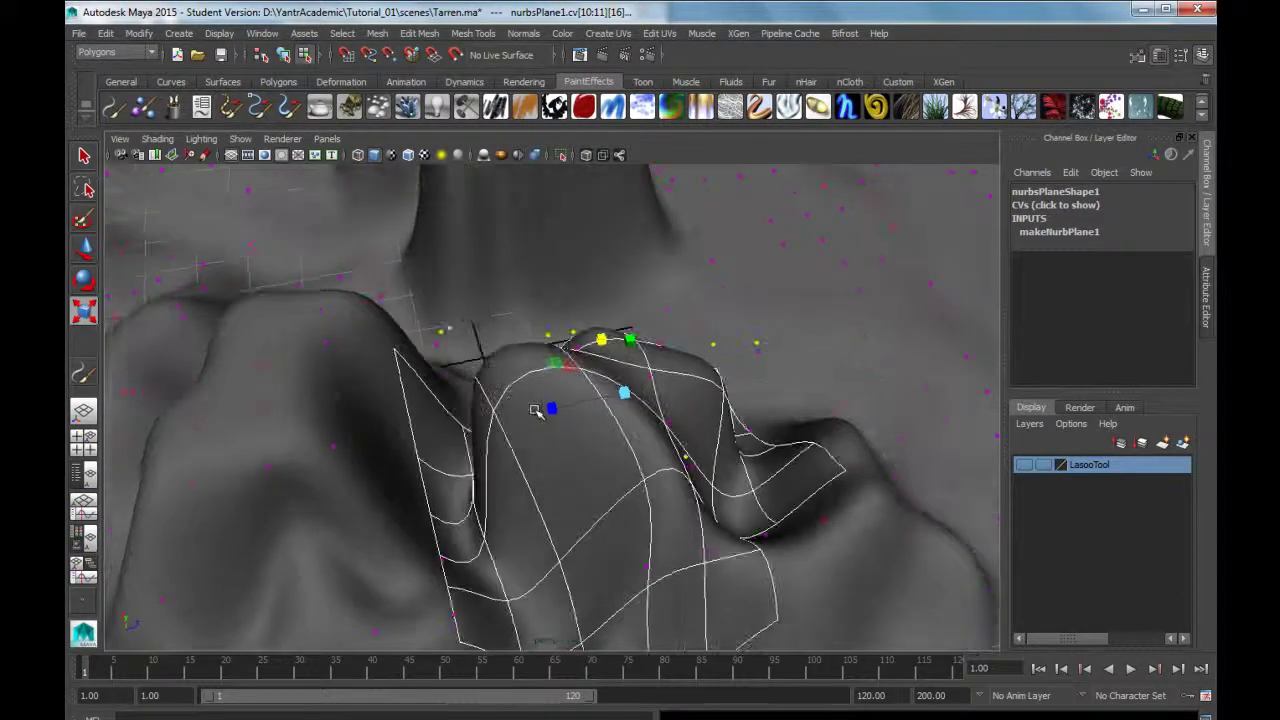
pyautogui.moveTo(536, 410)
pyautogui.keyDown('alt'); pyautogui.mouseDown()
pyautogui.moveTo(473, 400)
pyautogui.moveTo(594, 457)
pyautogui.moveTo(396, 442)
pyautogui.moveTo(432, 442)
pyautogui.moveTo(567, 531)
pyautogui.mouseUp(); pyautogui.keyUp('alt')
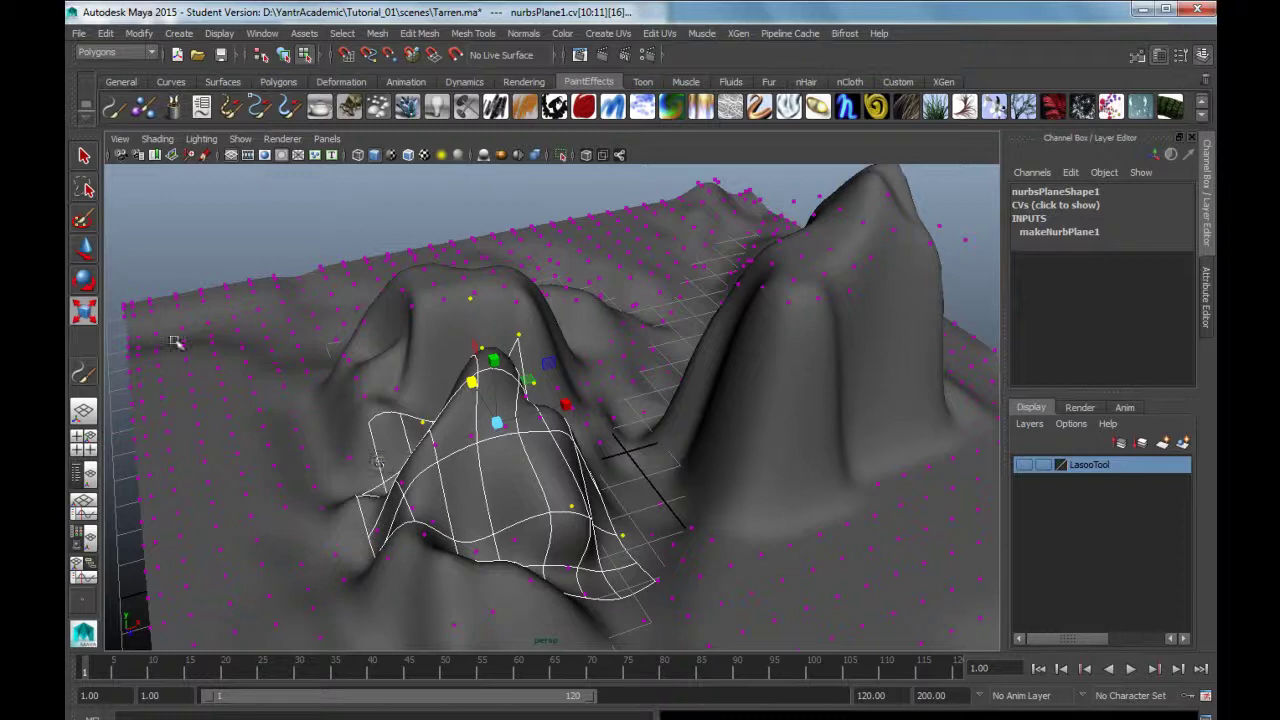
pyautogui.moveTo(597, 461)
pyautogui.keyDown('alt'); pyautogui.mouseDown()
pyautogui.moveTo(651, 457)
pyautogui.moveTo(536, 376)
pyautogui.moveTo(550, 418)
pyautogui.moveTo(569, 417)
pyautogui.moveTo(640, 483)
pyautogui.moveTo(600, 510)
pyautogui.mouseUp(); pyautogui.keyUp('alt')
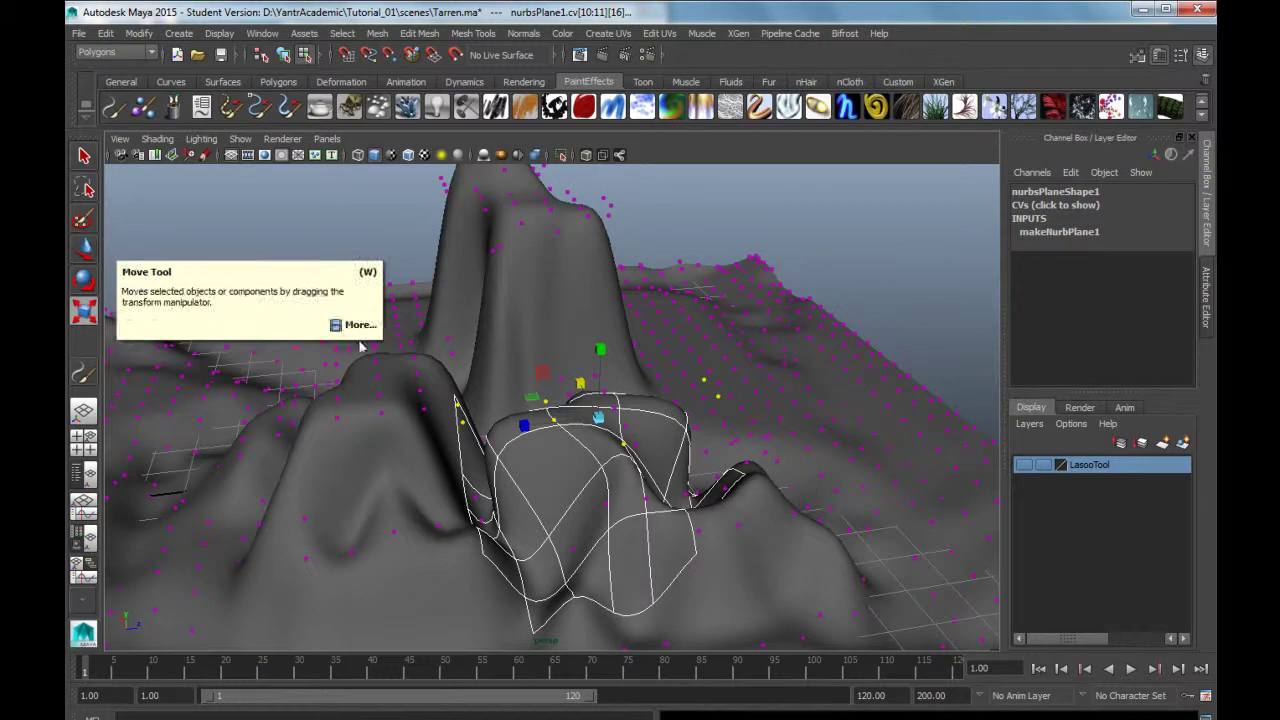
# - Move the ridge CVs sideways along X, then lower them along Y
pyautogui.click(85, 248)
pyautogui.moveTo(668, 414)
pyautogui.mouseDown()
pyautogui.moveTo(688, 412)
pyautogui.moveTo(672, 404)
pyautogui.mouseUp()
pyautogui.moveTo(610, 345)
pyautogui.mouseDown()
pyautogui.moveTo(597, 510)
pyautogui.moveTo(624, 502)
pyautogui.mouseUp()
pyautogui.keyDown('alt'); pyautogui.moveTo(601, 534); pyautogui.dragTo(582, 528); pyautogui.keyUp('alt')
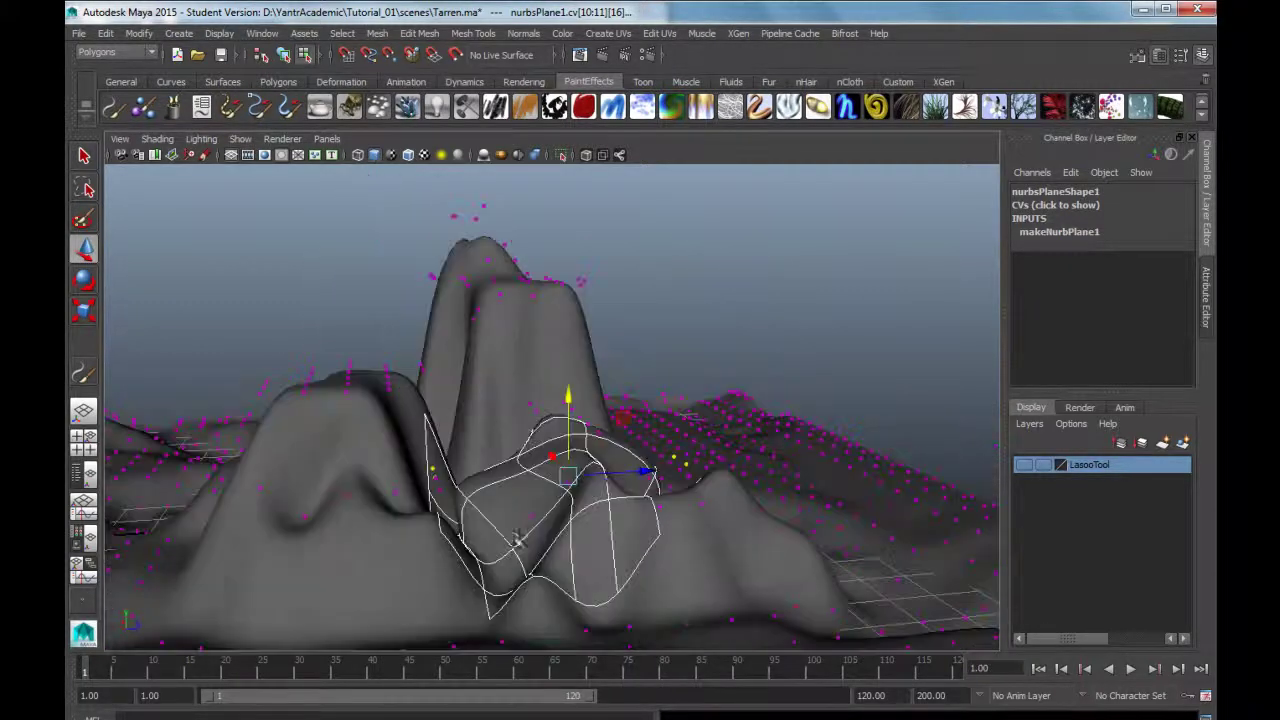
pyautogui.keyDown('alt'); pyautogui.moveTo(237, 385); pyautogui.dragTo(242, 390); pyautogui.keyUp('alt')
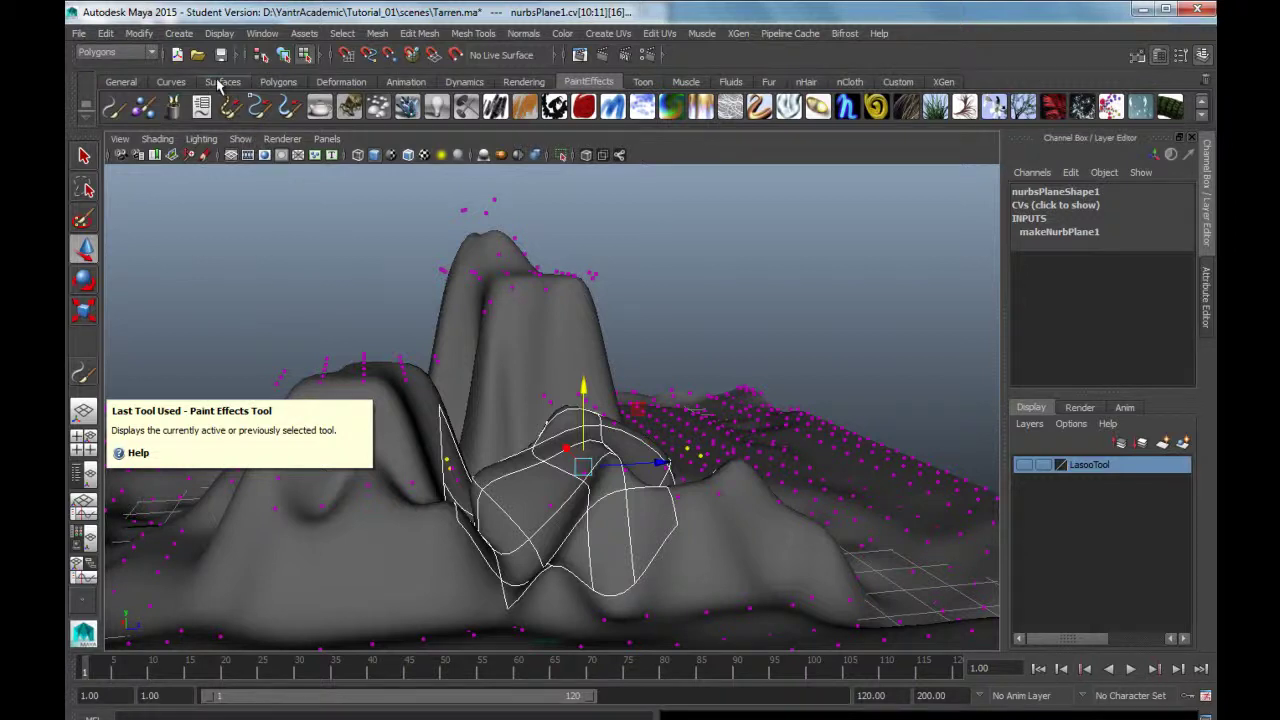
# - Pick the NURBS Circle tool from the Curves shelf, then the NURBS Cylinder from Surfaces
pyautogui.click(171, 82)
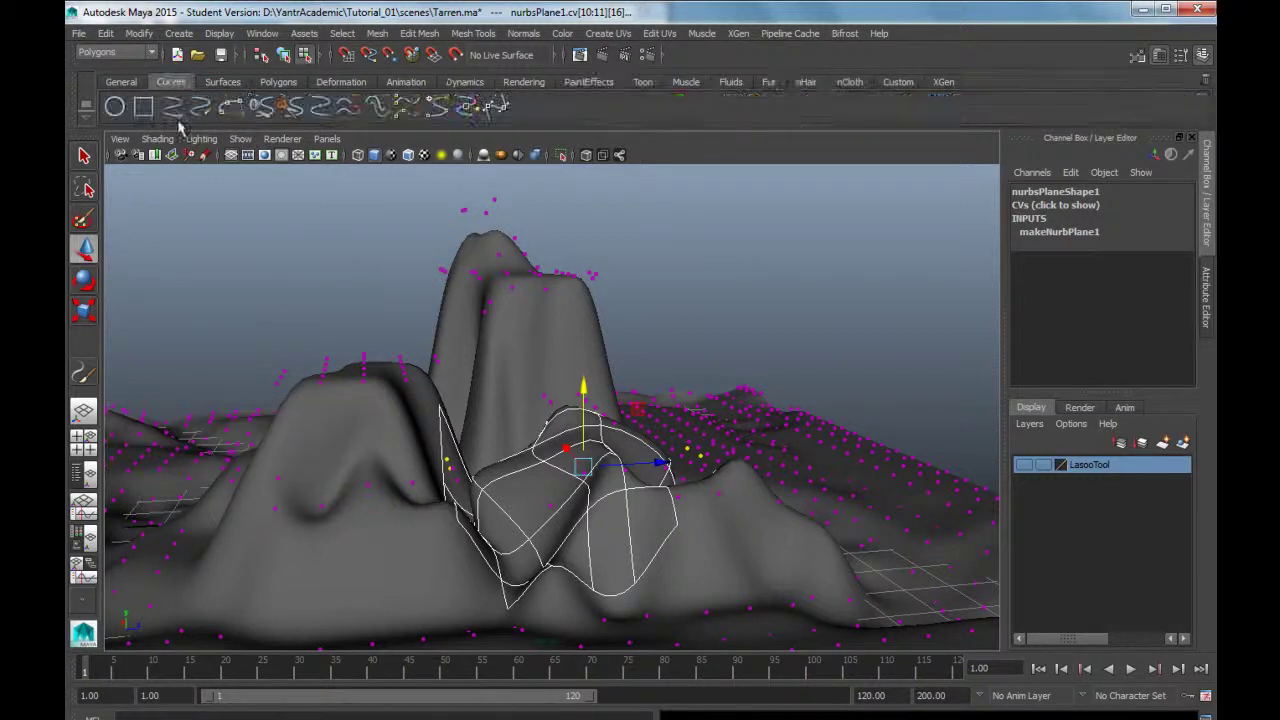
pyautogui.click(112, 110)
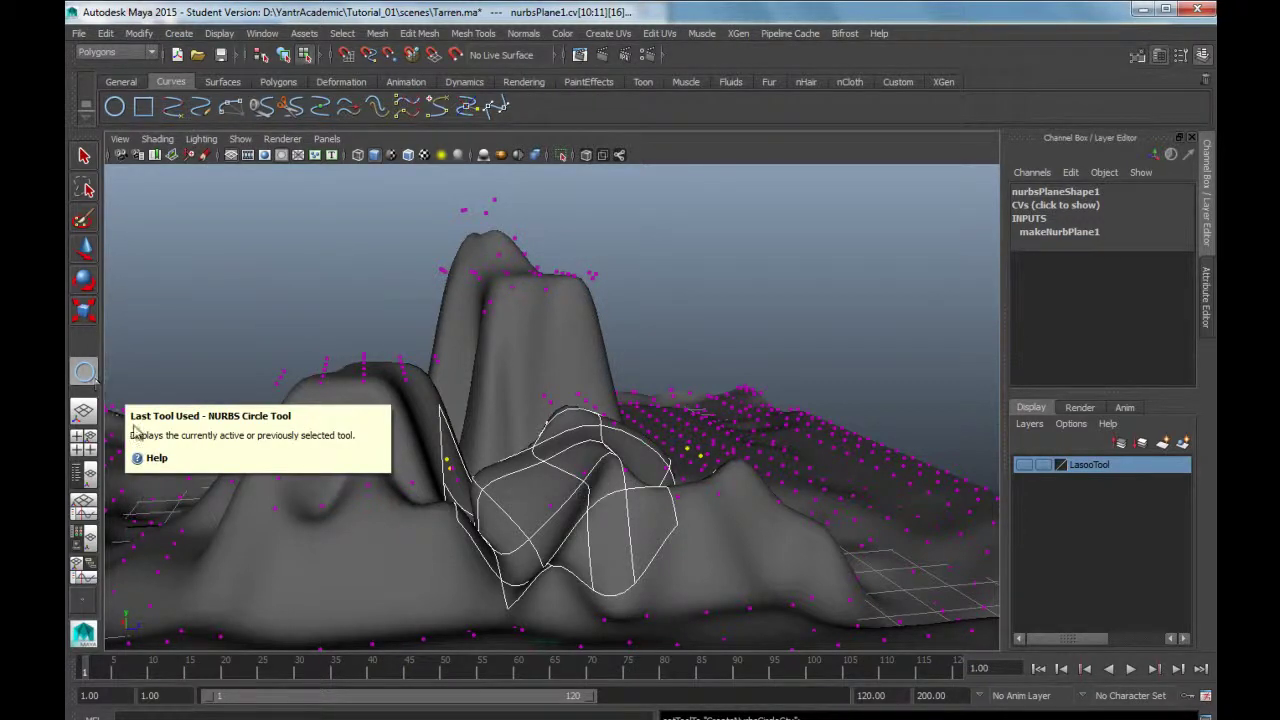
pyautogui.click(227, 84)
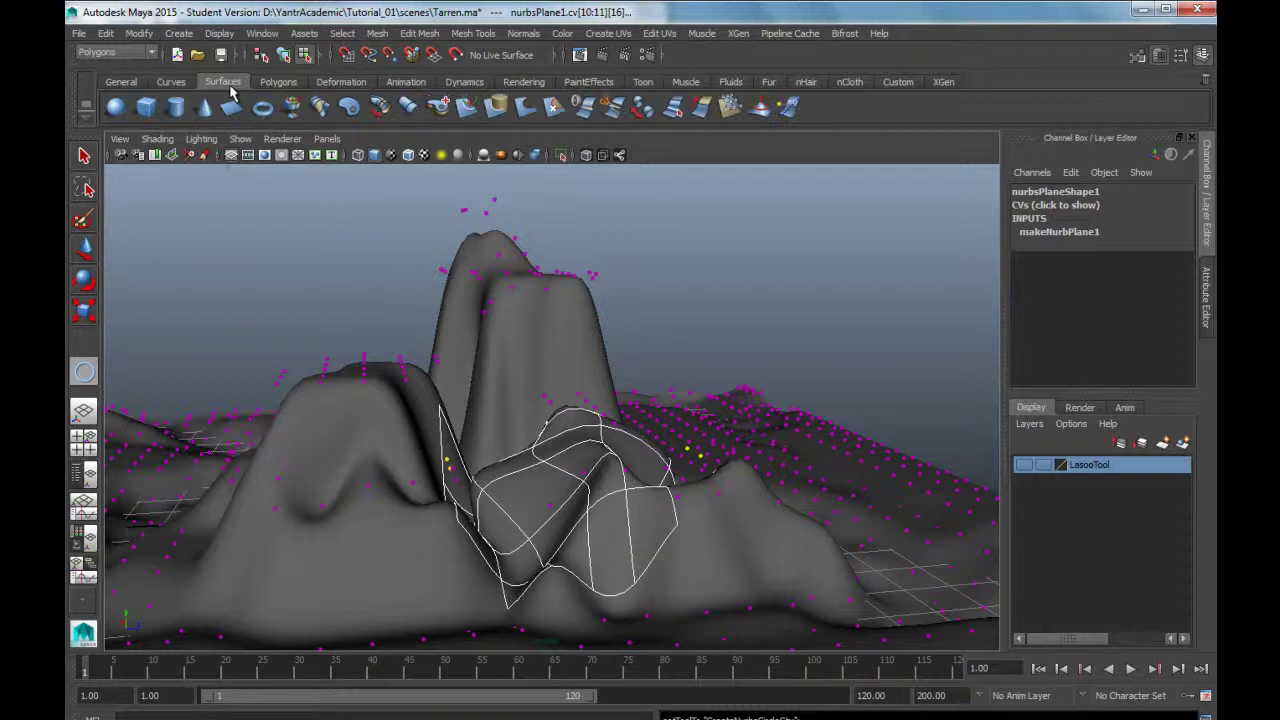
pyautogui.click(176, 108)
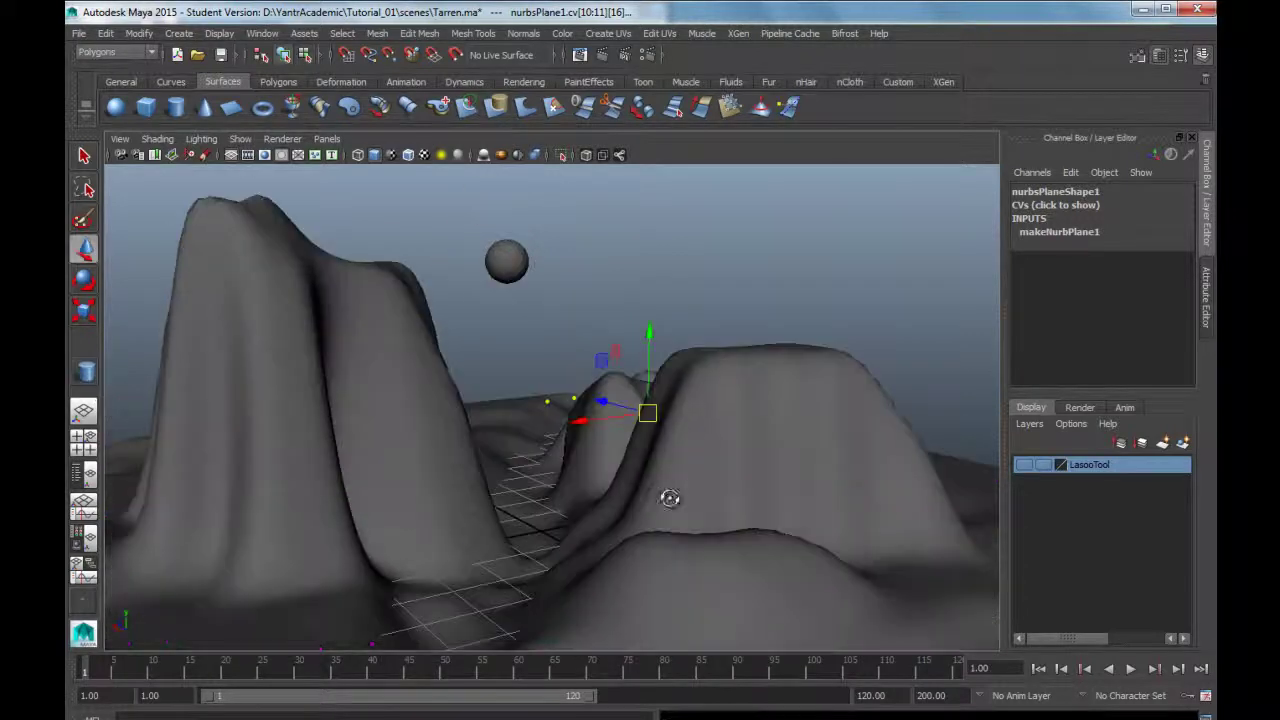
pyautogui.moveTo(666, 494)
pyautogui.keyDown('alt'); pyautogui.mouseDown()
pyautogui.moveTo(757, 437)
pyautogui.moveTo(718, 503)
pyautogui.moveTo(720, 471)
pyautogui.moveTo(720, 509)
pyautogui.moveTo(694, 514)
pyautogui.moveTo(706, 490)
pyautogui.moveTo(680, 491)
pyautogui.mouseUp(); pyautogui.keyUp('alt')
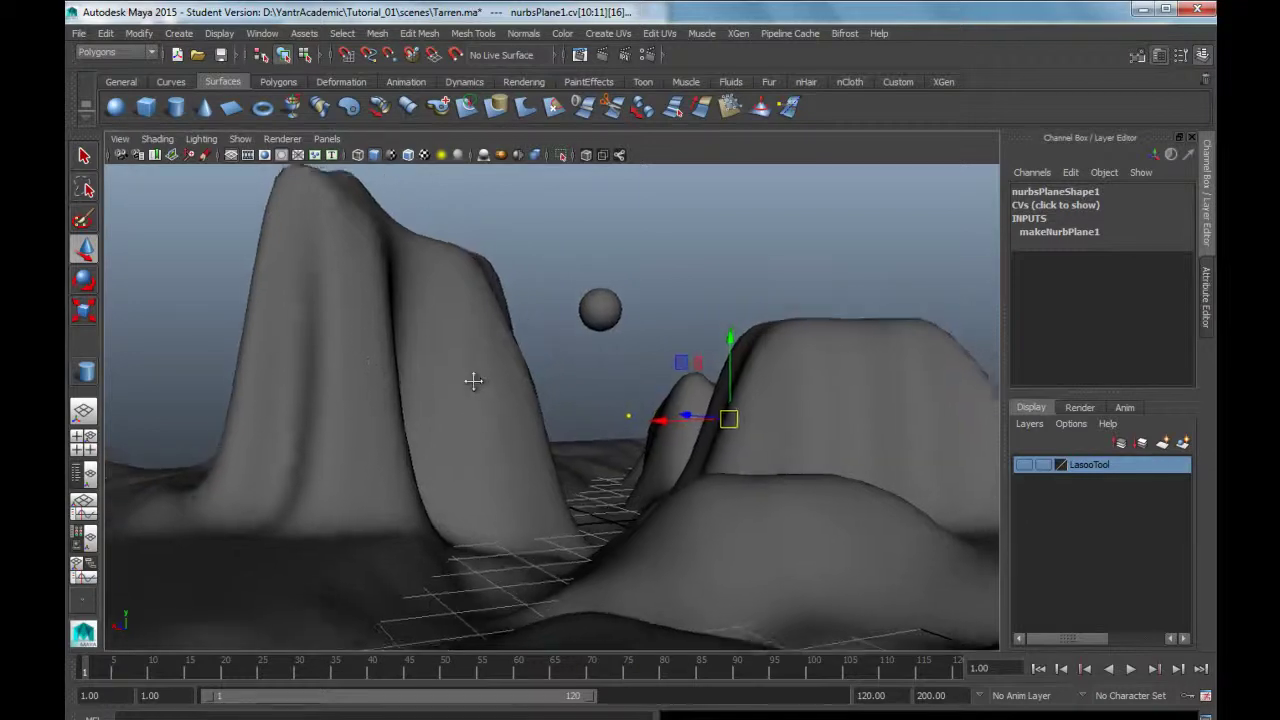